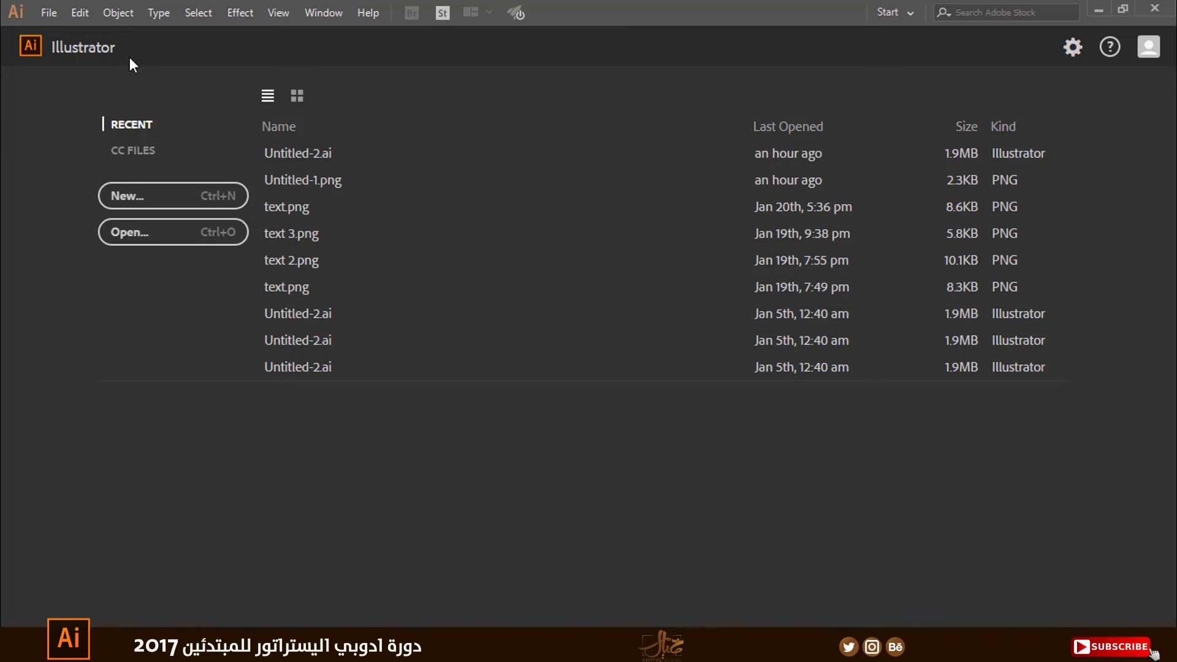
Start a new document with the A4 preset: 210 × 297 mm, portrait, CMYK
click(51, 13)
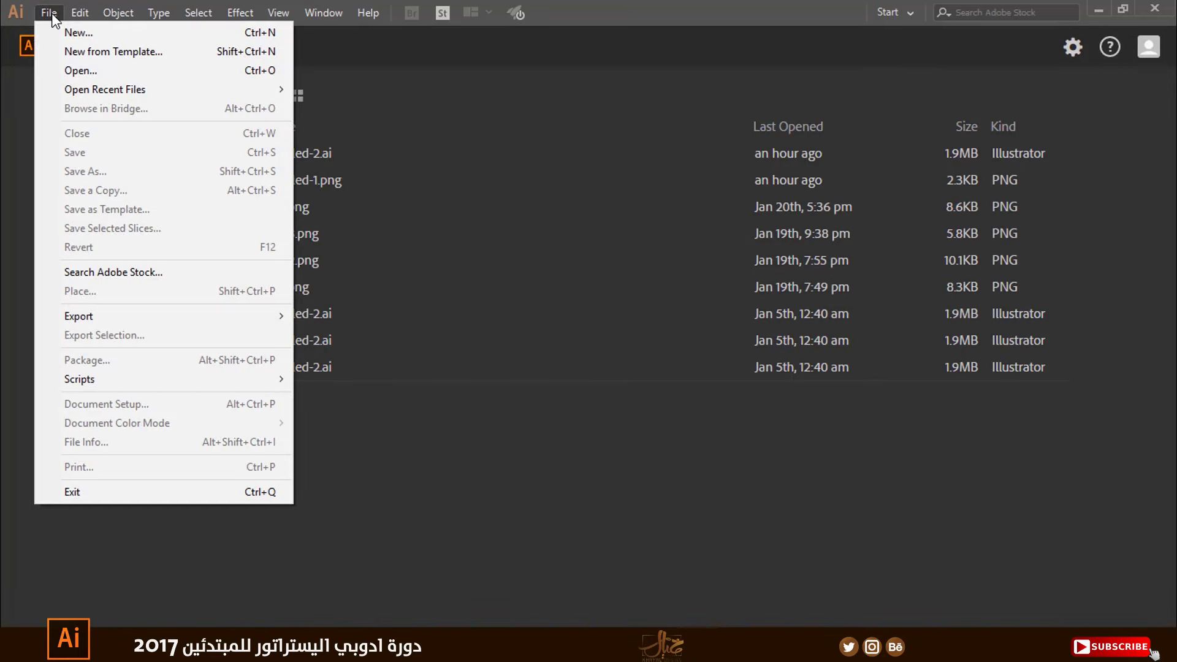
click(60, 34)
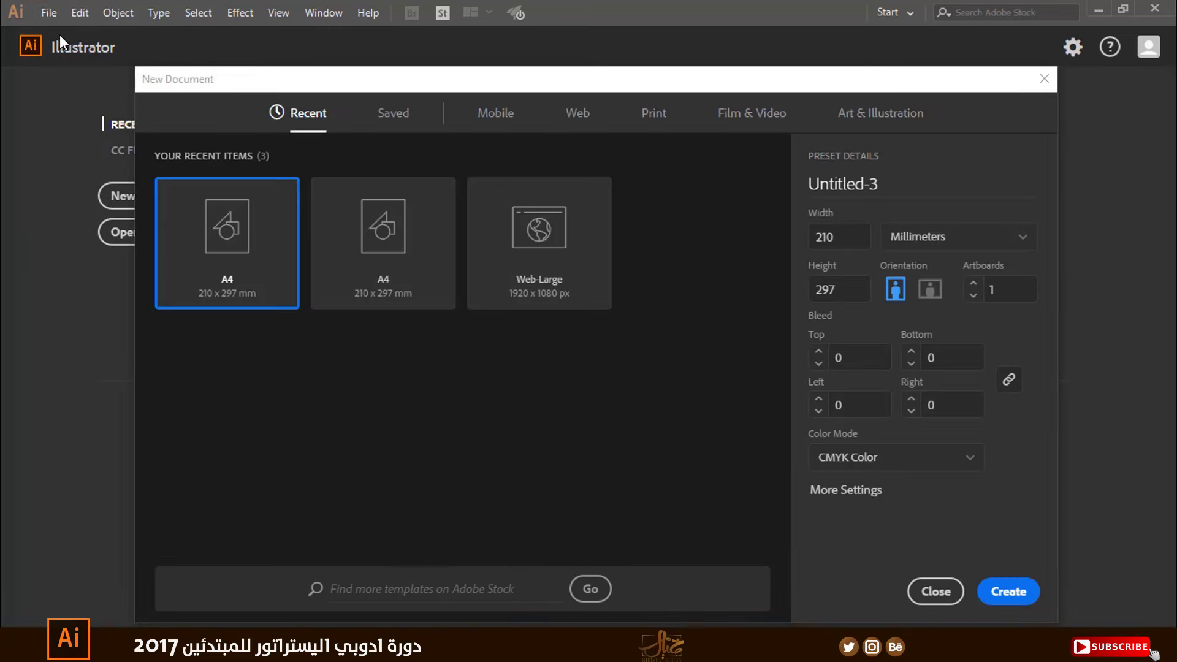
drag(371, 87, 358, 53)
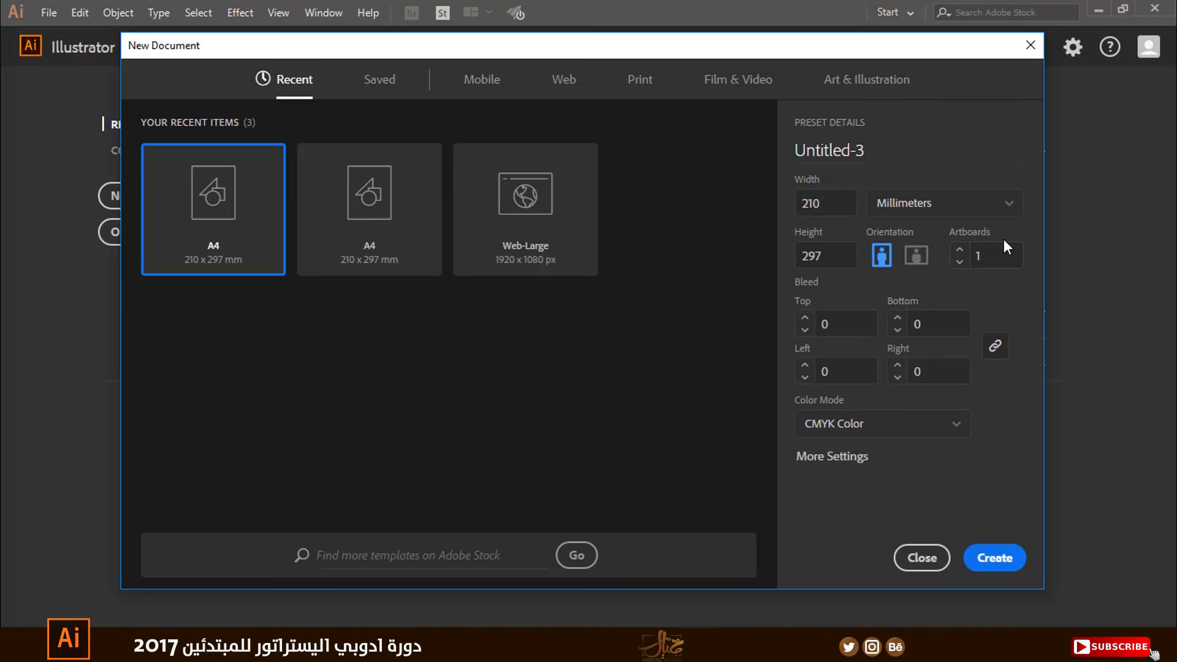
Expand to the full document settings and select the Number of Artboards value
click(831, 459)
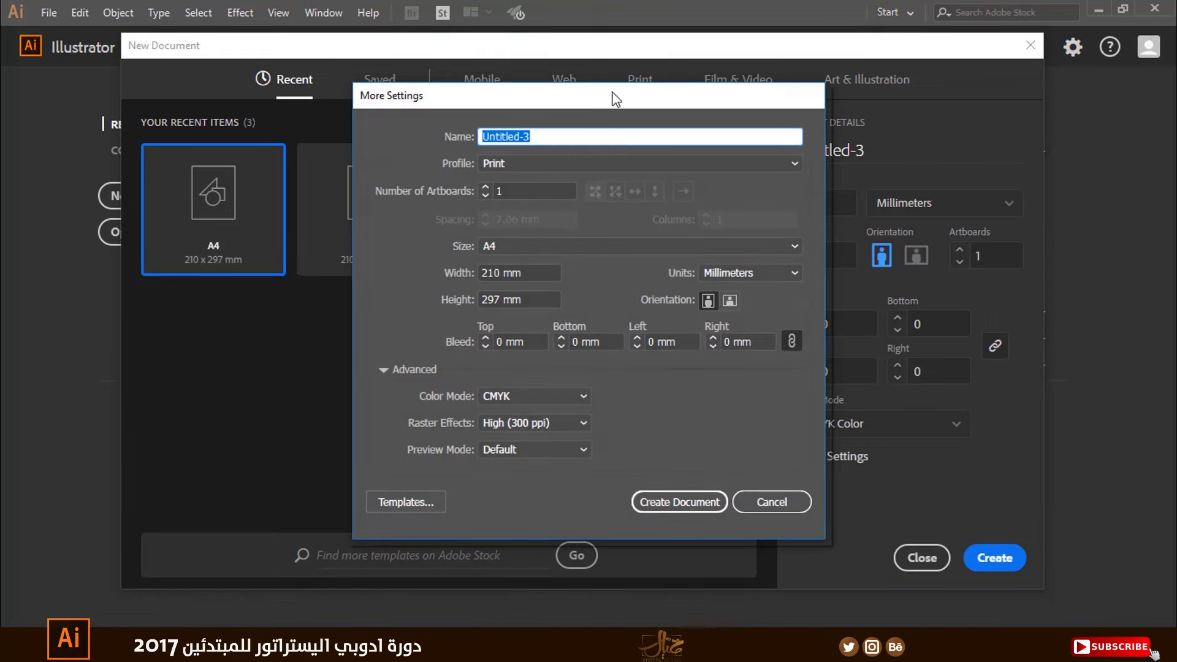
drag(613, 98, 526, 93)
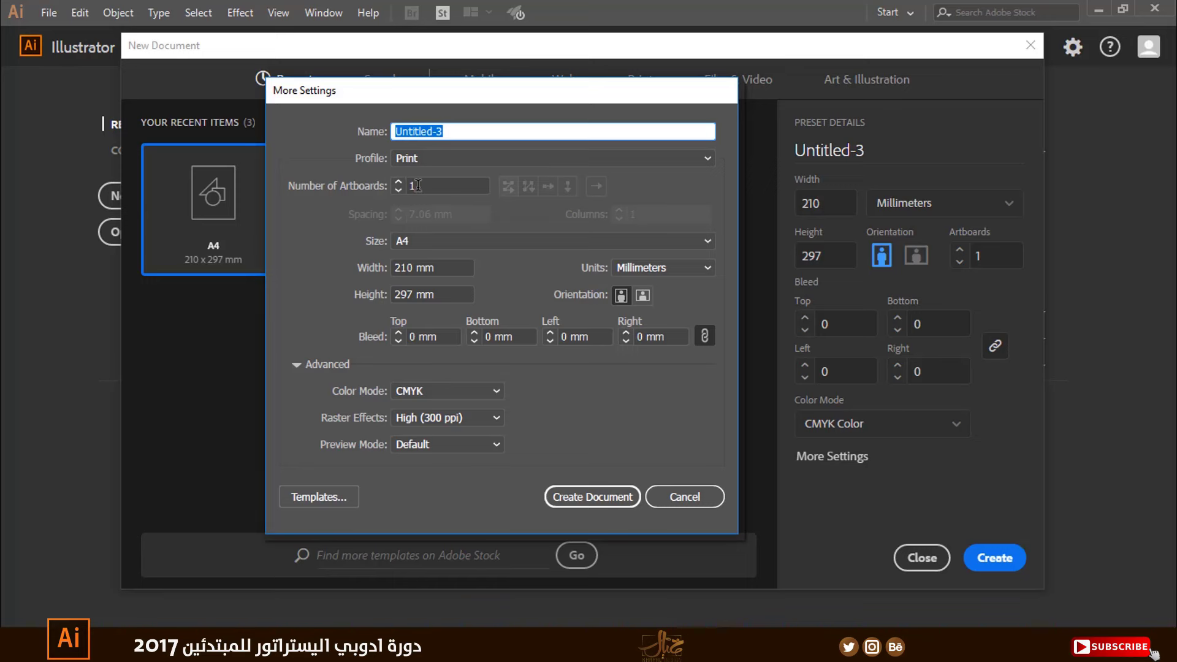
click(417, 186)
Create the document with 4 A4 artboards arranged in 2 columns
text(4)
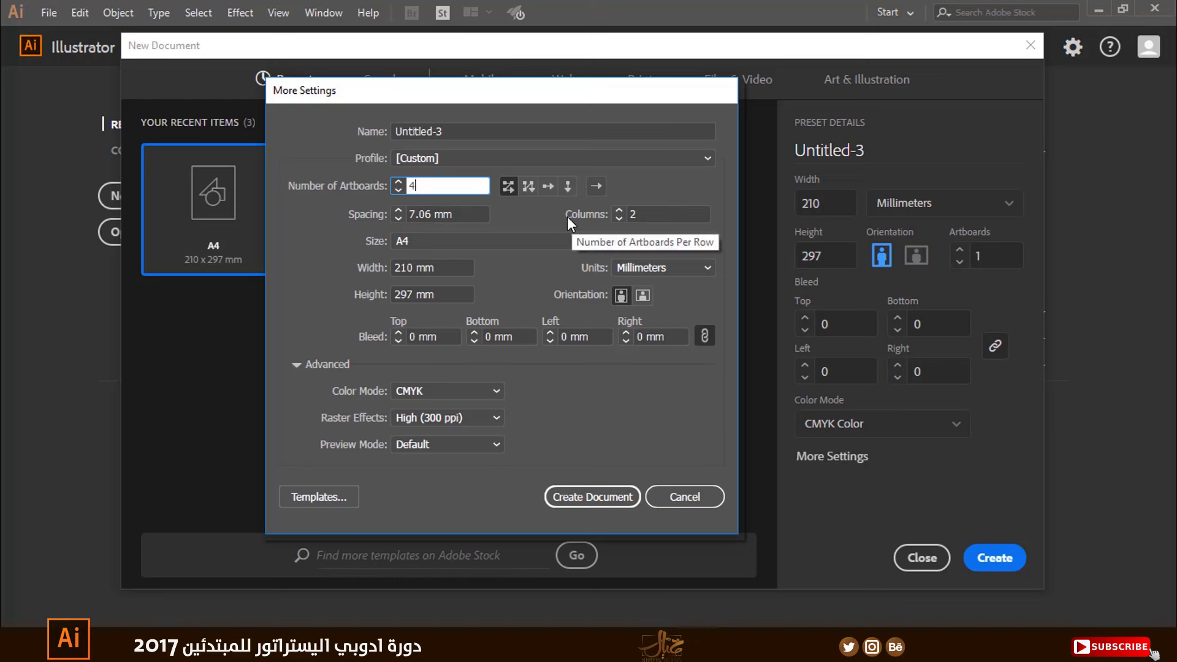
drag(424, 184, 400, 190)
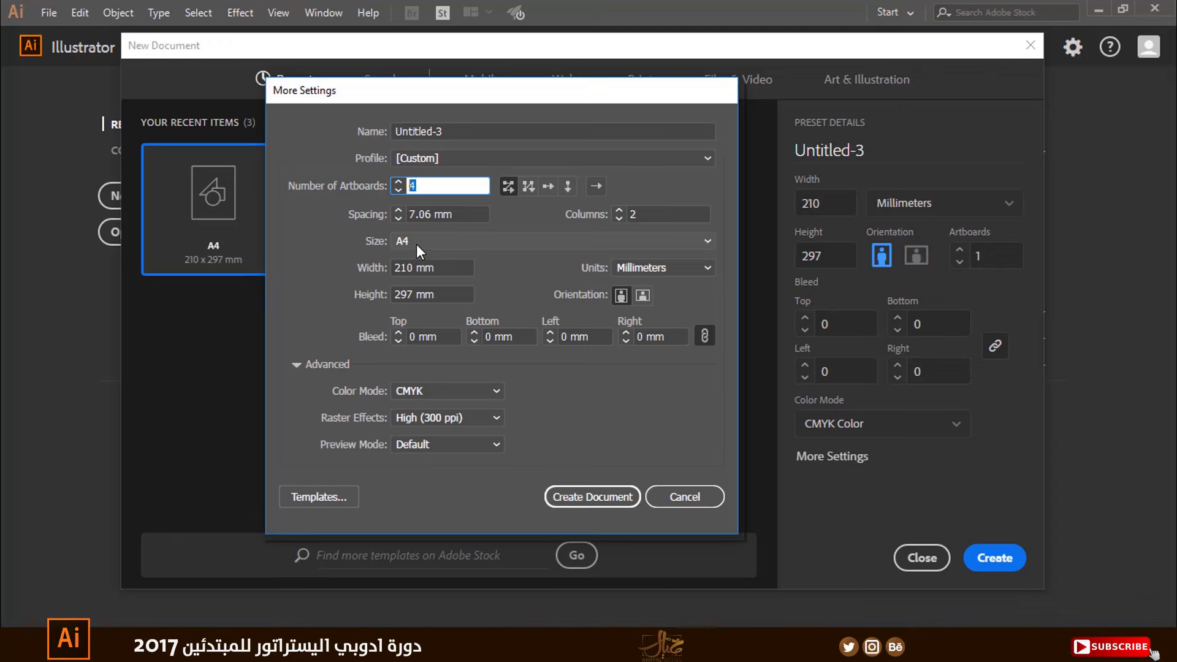
click(607, 496)
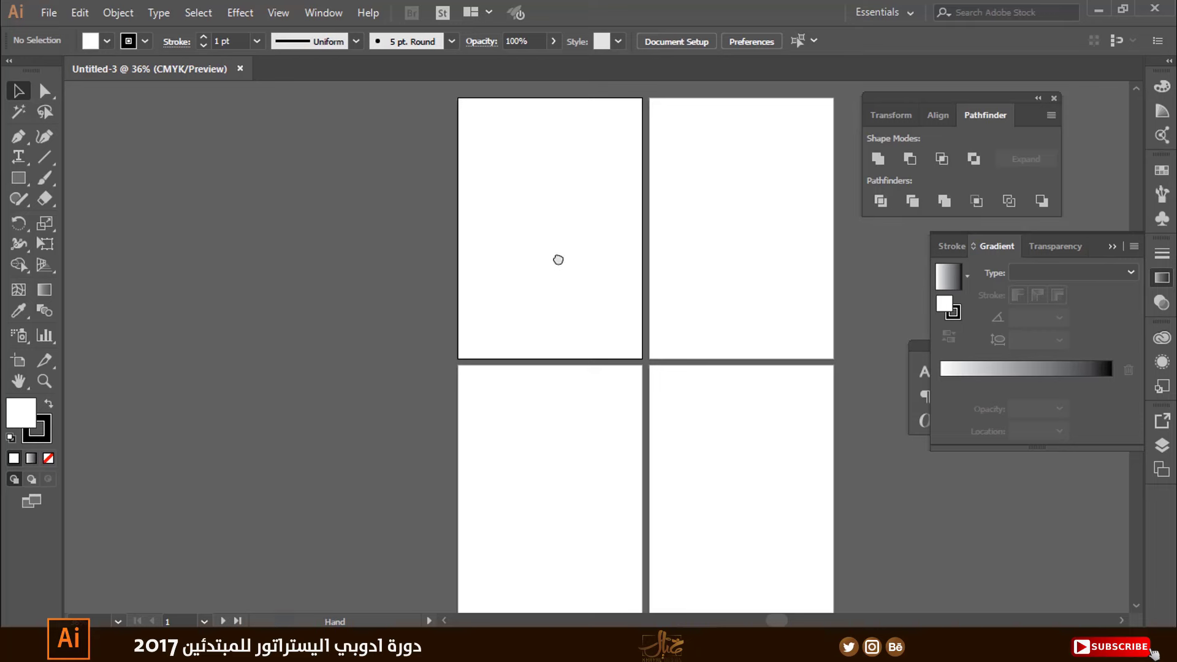
drag(557, 257, 454, 250)
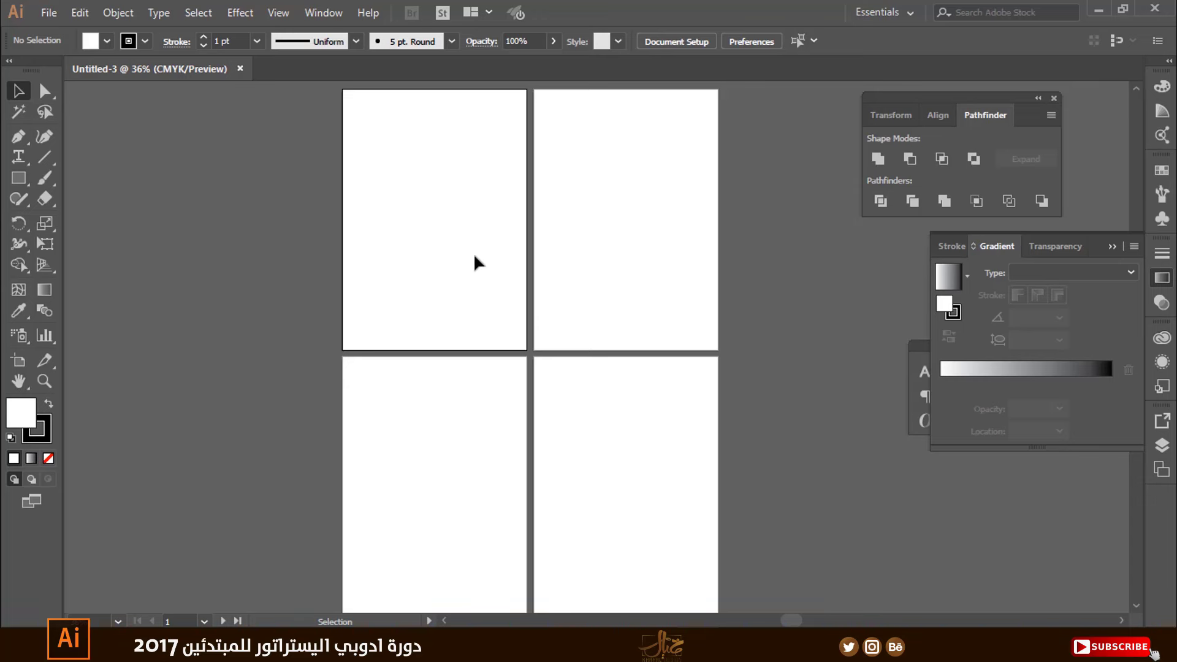
drag(368, 108, 478, 292)
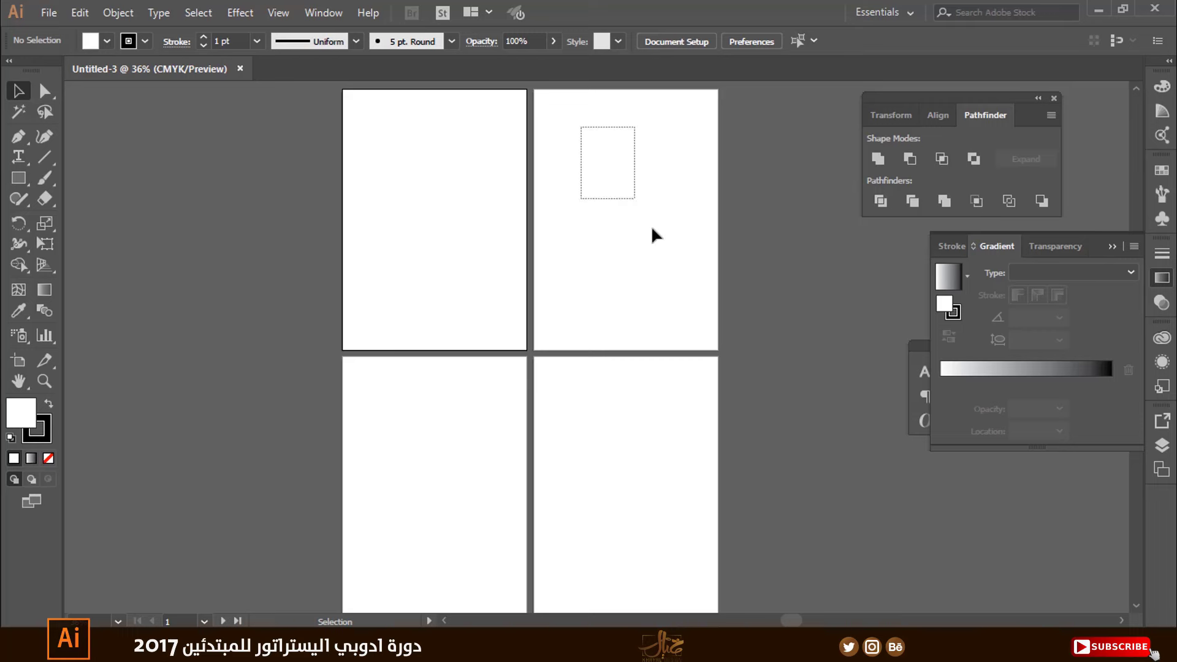
click(651, 225)
drag(585, 368, 687, 565)
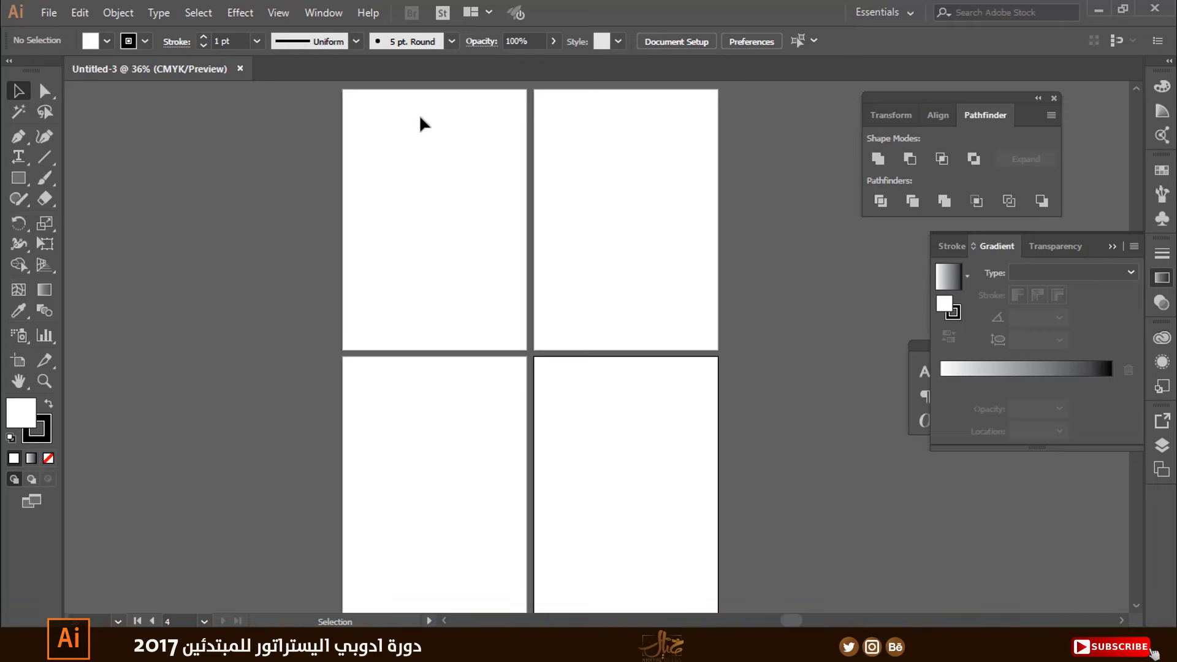
drag(417, 160, 410, 159)
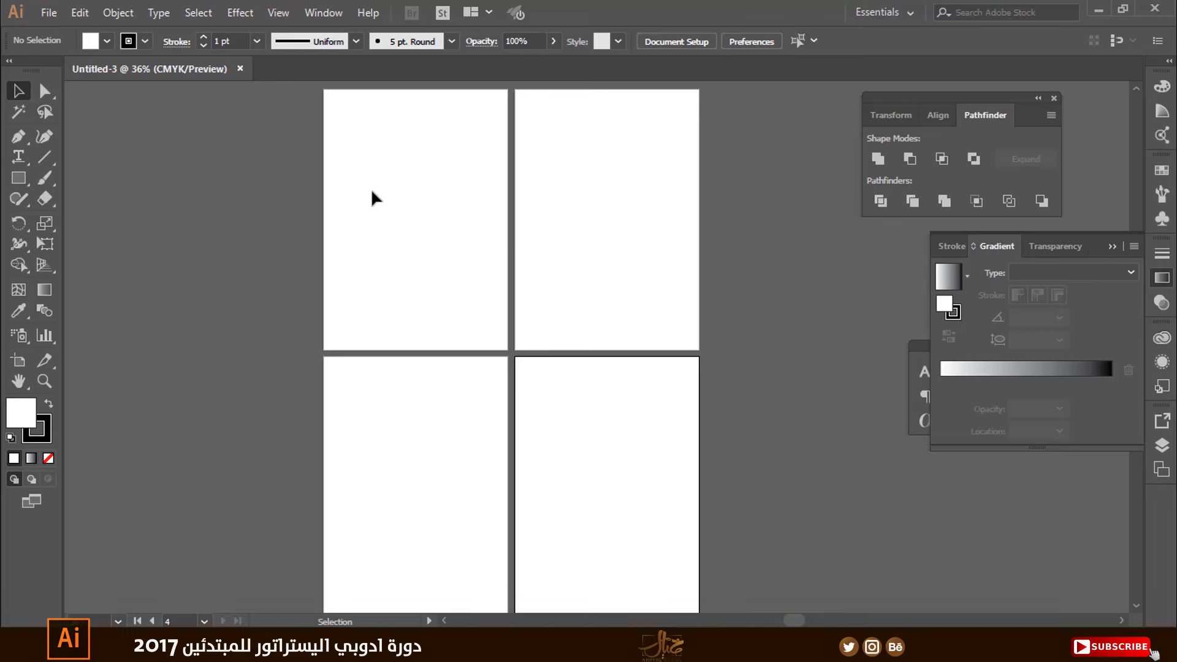
Enter artboard editing via Document Setup and make Artboard 1 the active artboard
click(667, 44)
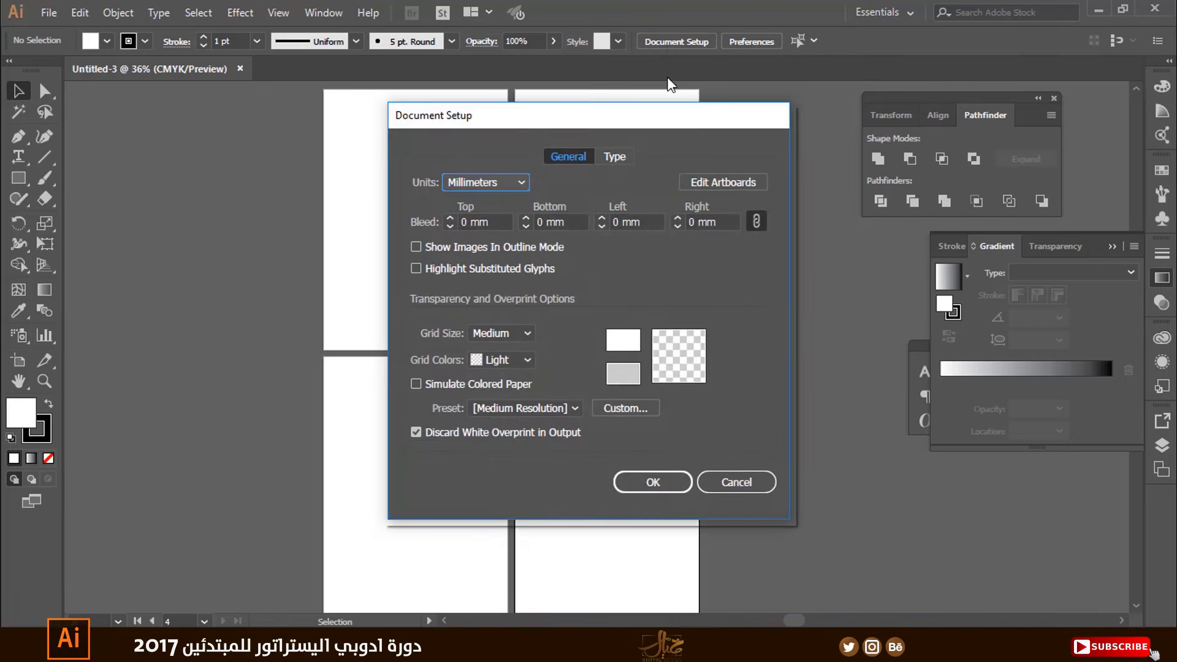
click(708, 181)
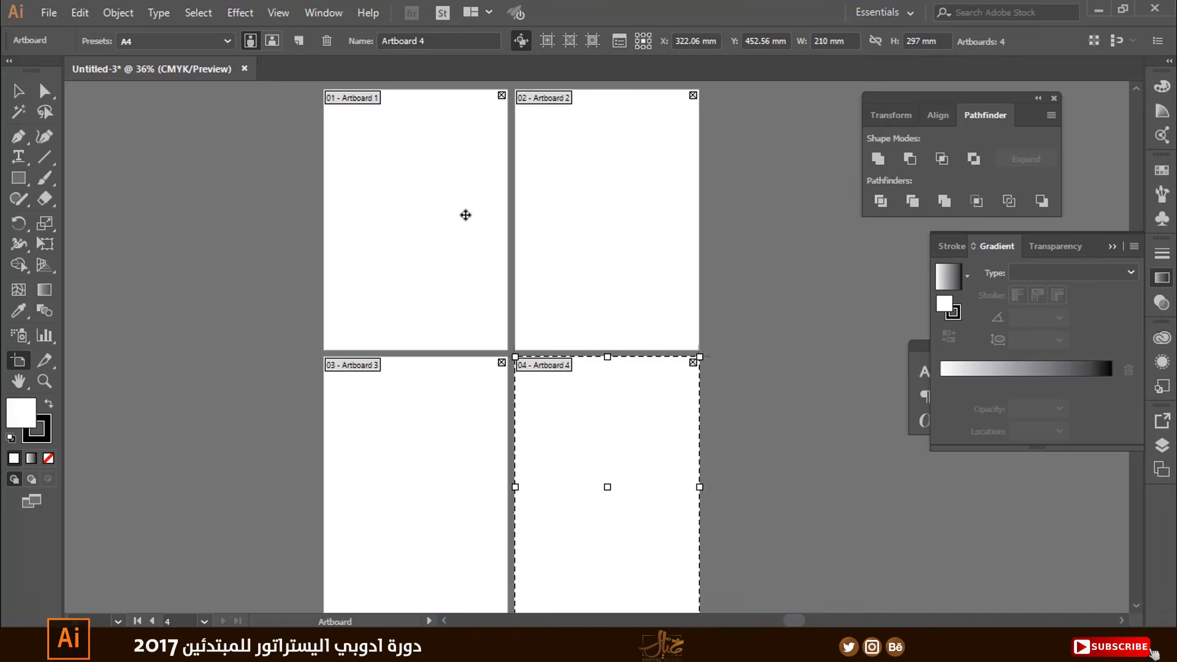
key(Escape)
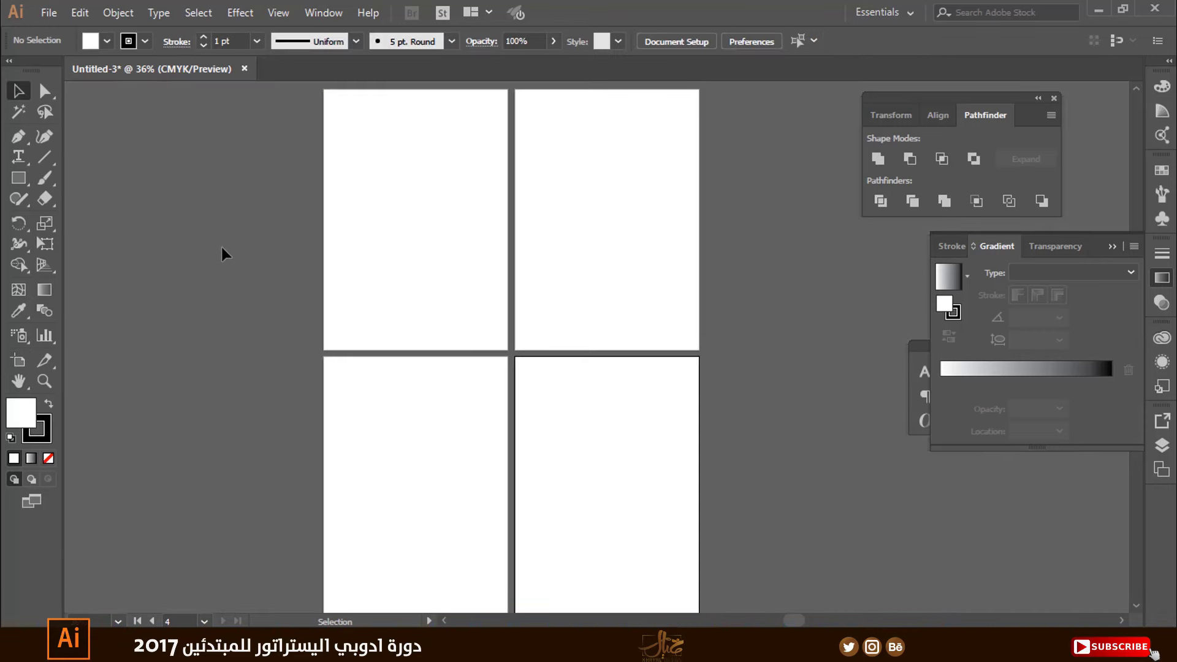
click(25, 363)
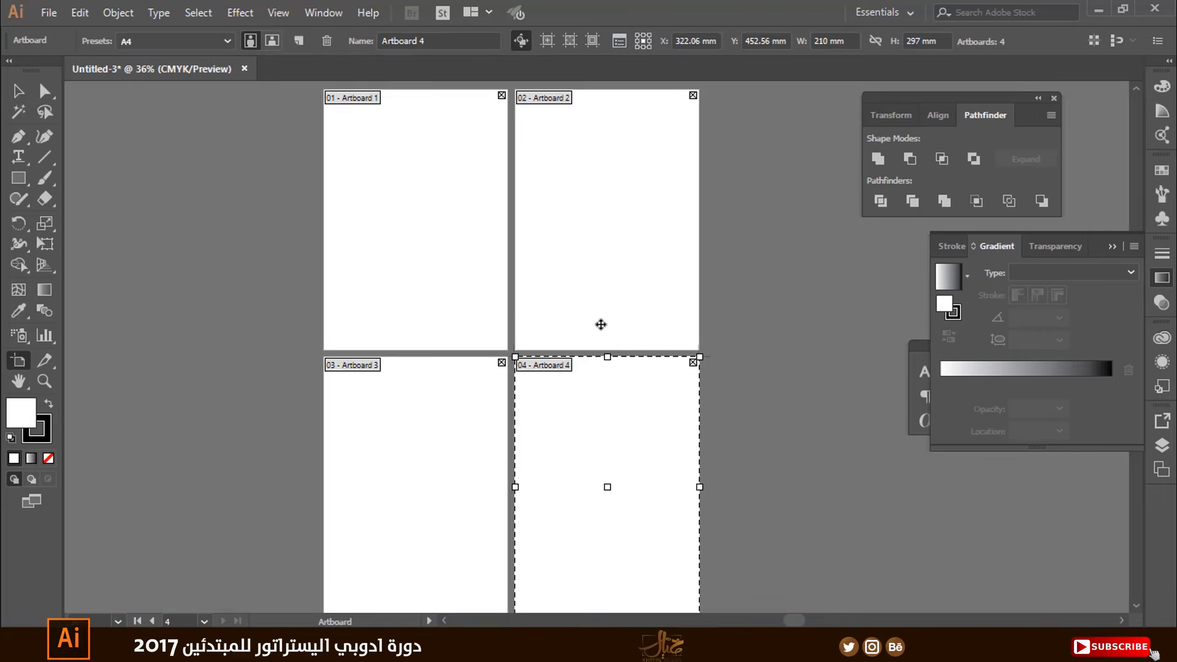
click(434, 195)
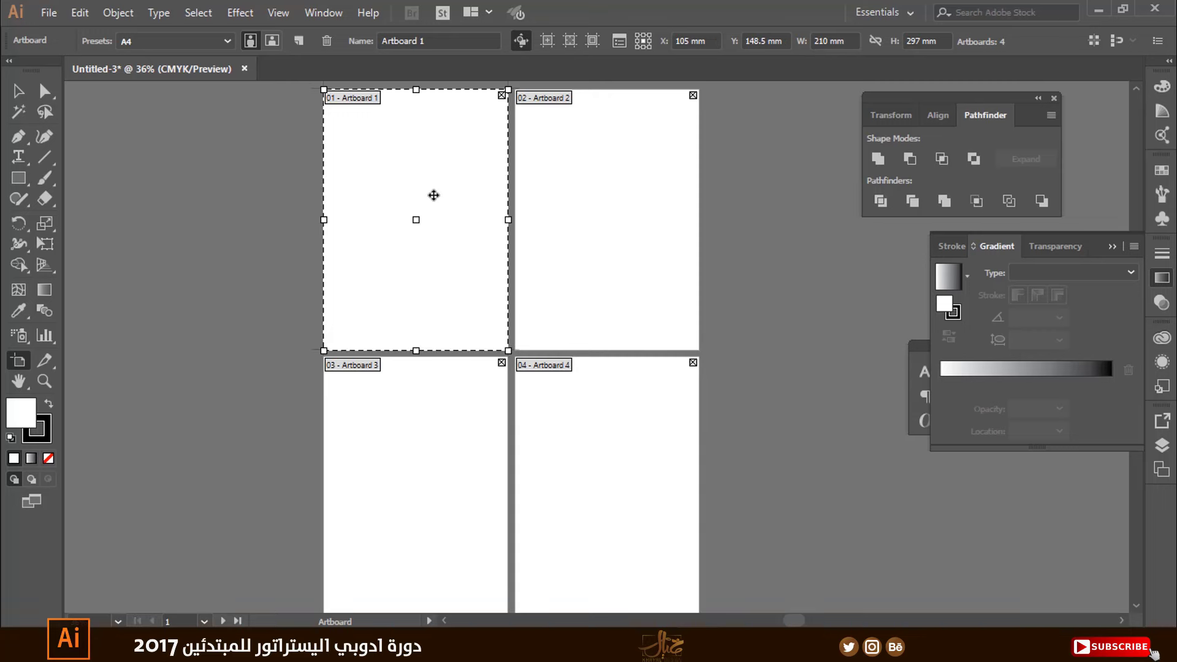
click(592, 177)
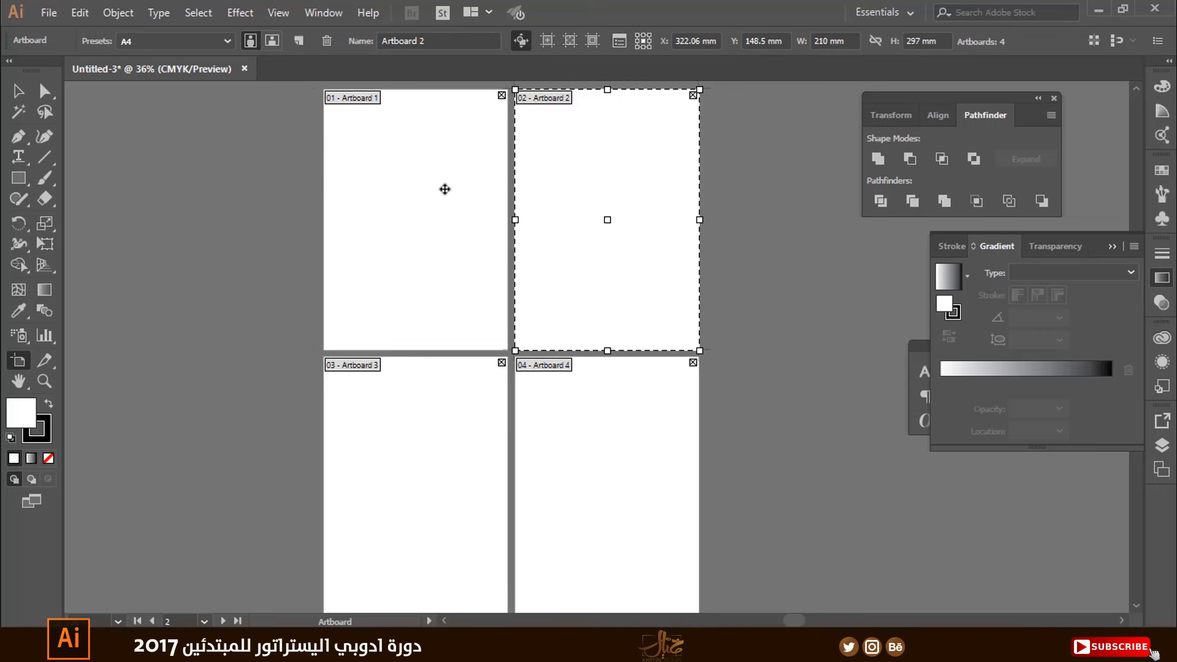
click(417, 190)
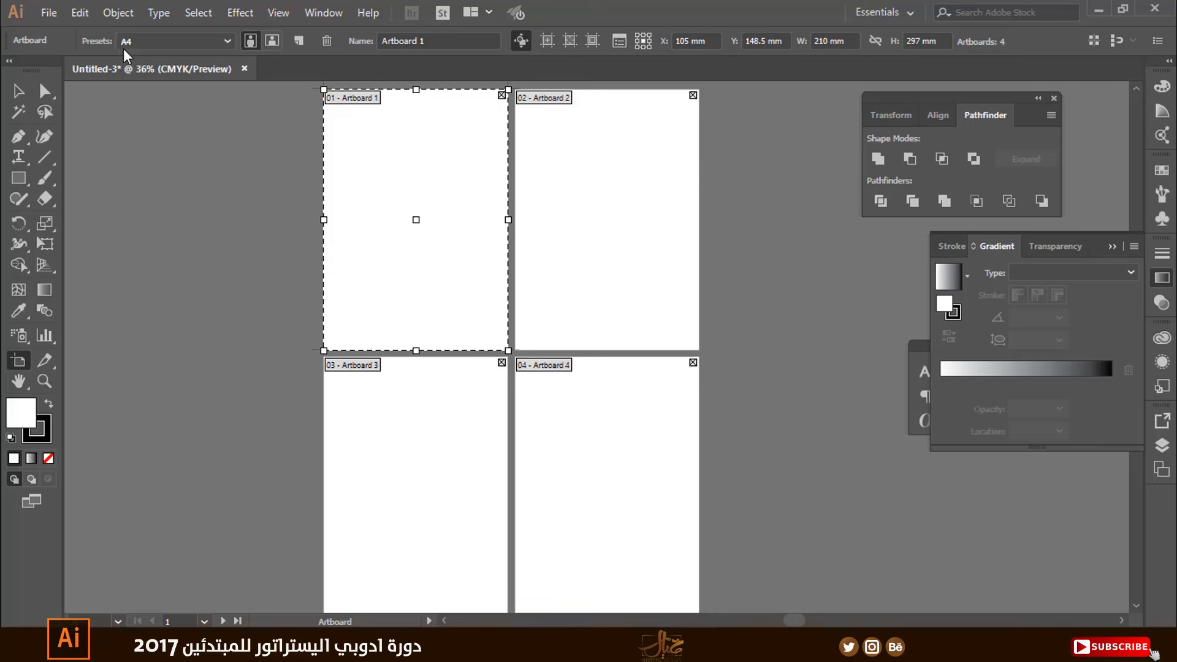
click(139, 45)
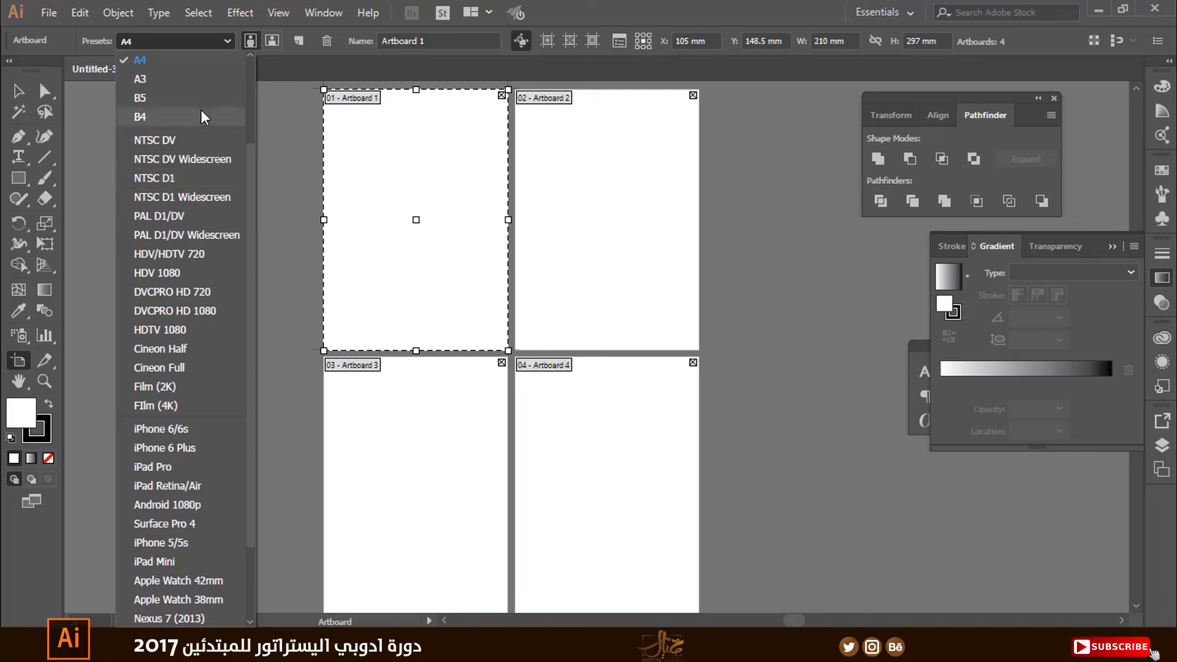
scroll(212, 252, down, 2)
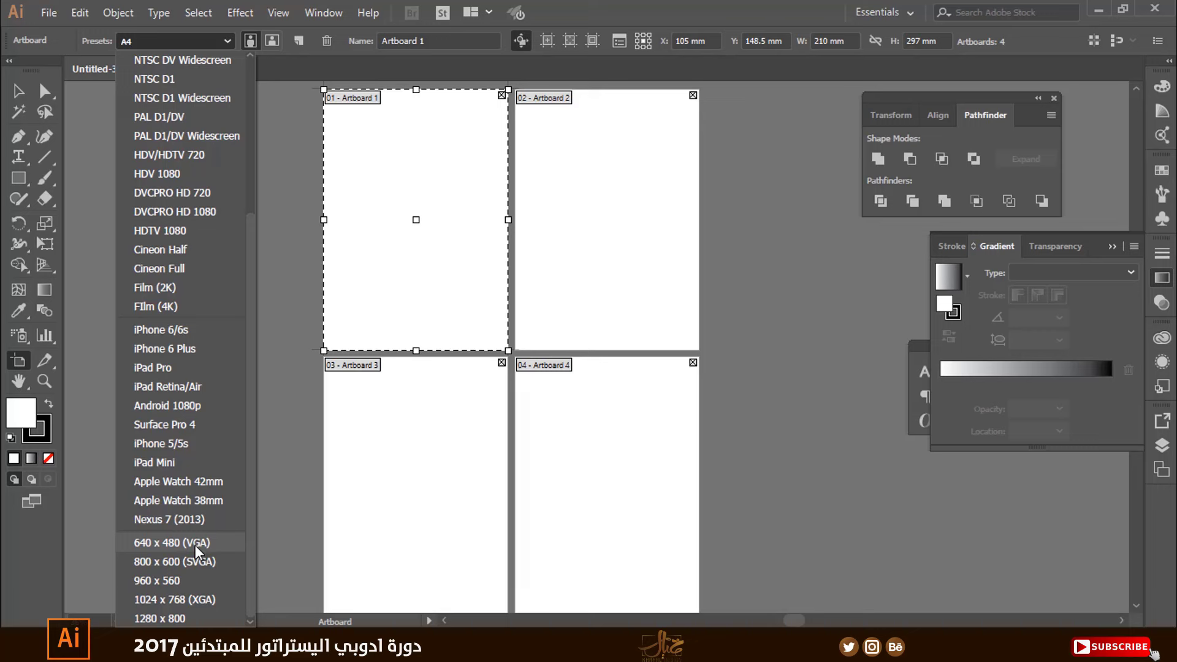
scroll(233, 116, up, 4)
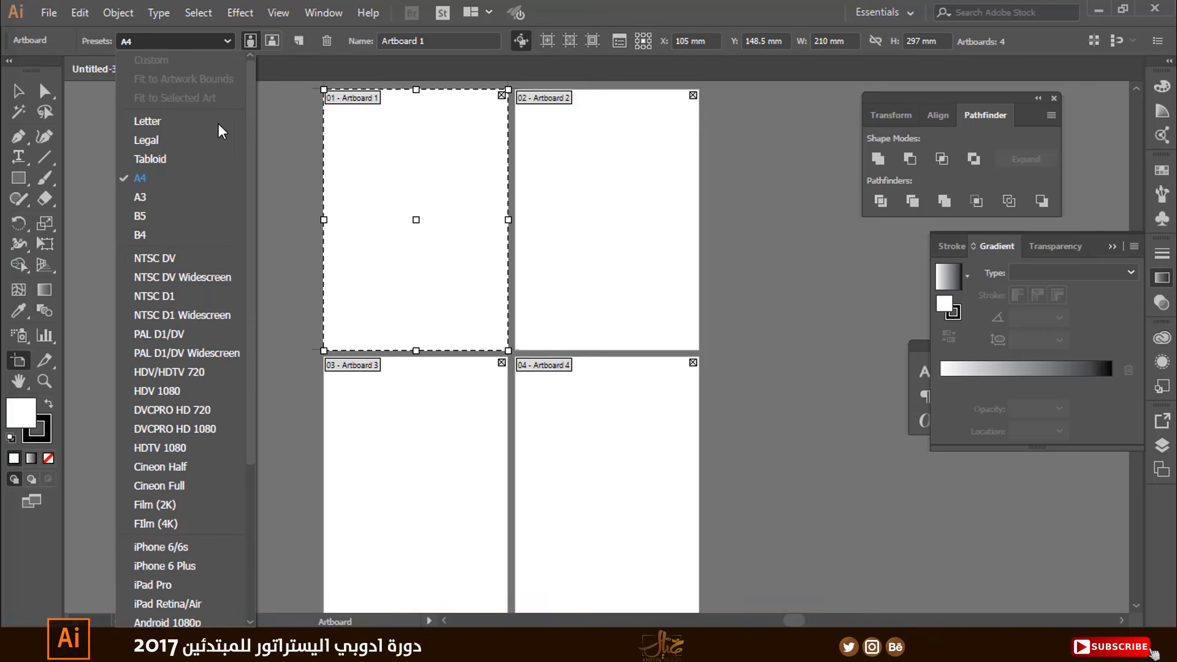
click(151, 180)
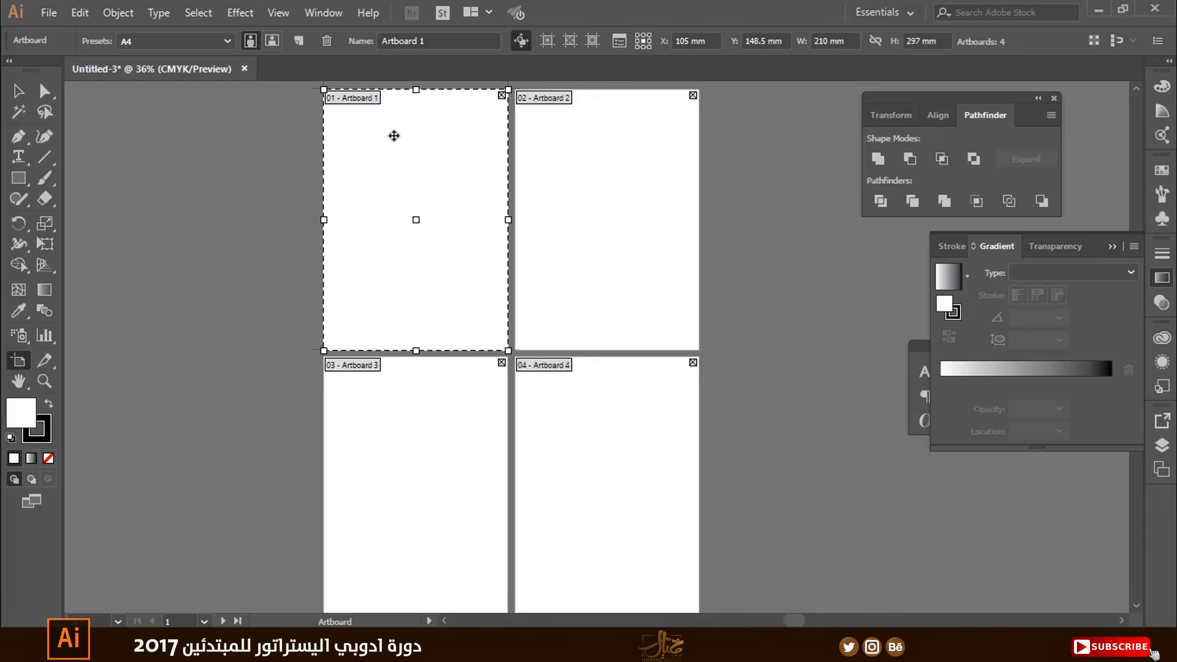
Switch Artboard 1 to landscape and nudge it into a new position
click(273, 40)
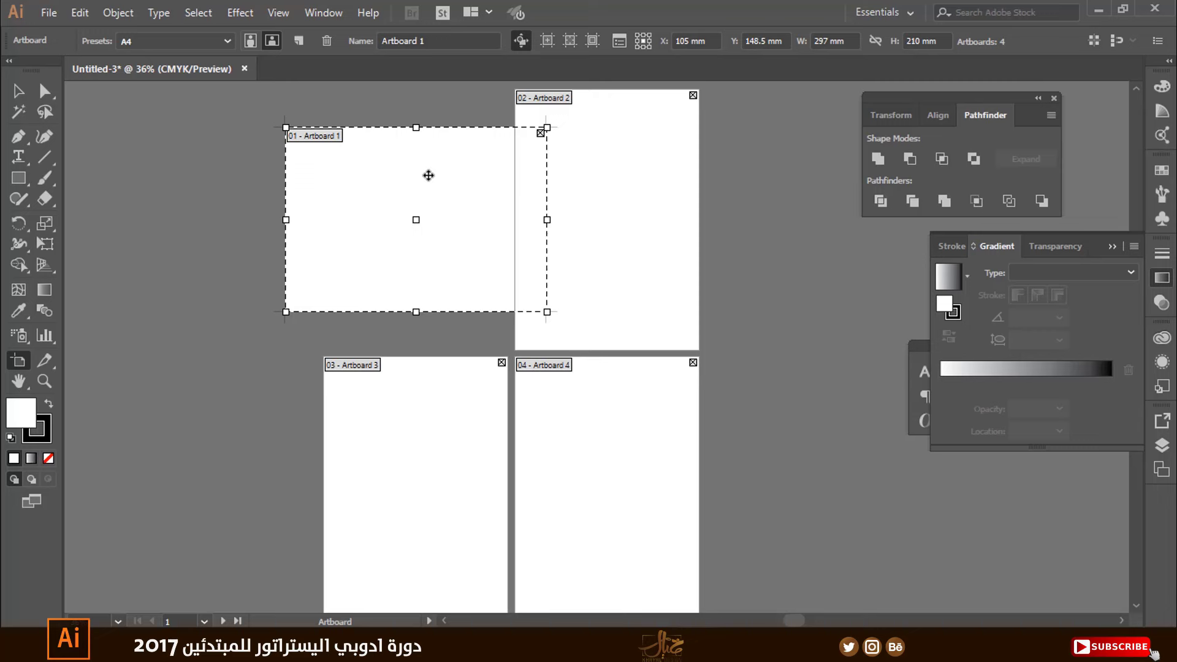
mouse_move(420, 175)
mouse_down()
mouse_move(375, 174)
mouse_move(417, 192)
mouse_move(370, 184)
mouse_move(377, 202)
mouse_up()
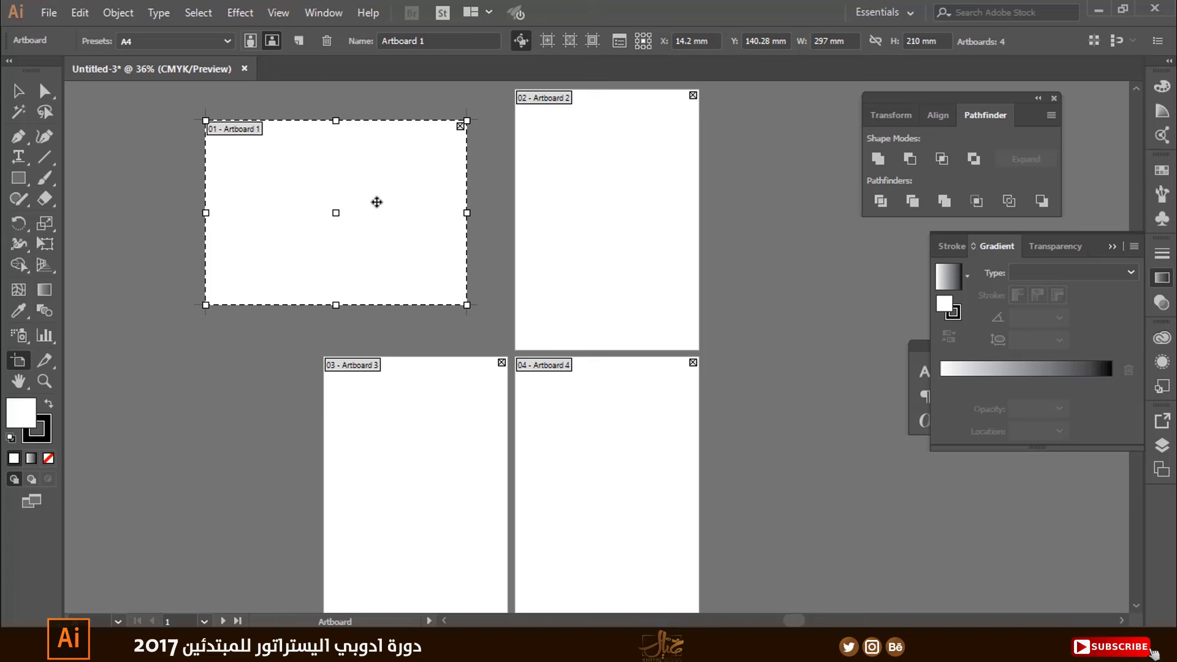
drag(381, 197, 406, 195)
Delete the first artboard, then remove a trial artboard added in the top-left space
key(Delete)
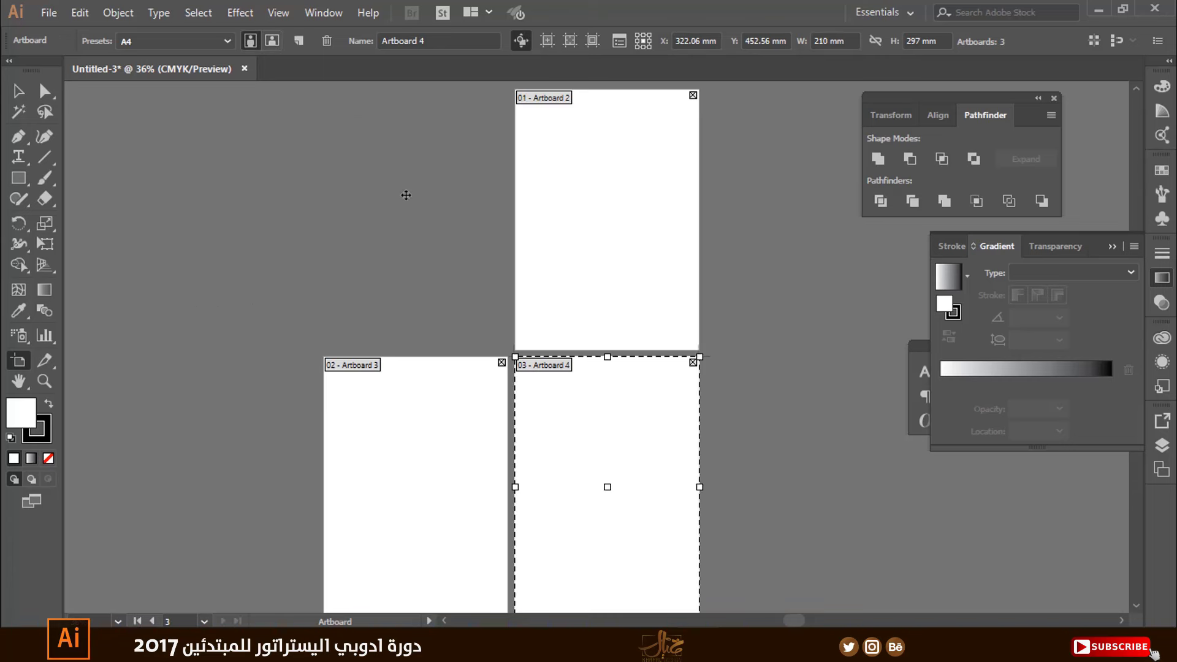
click(622, 223)
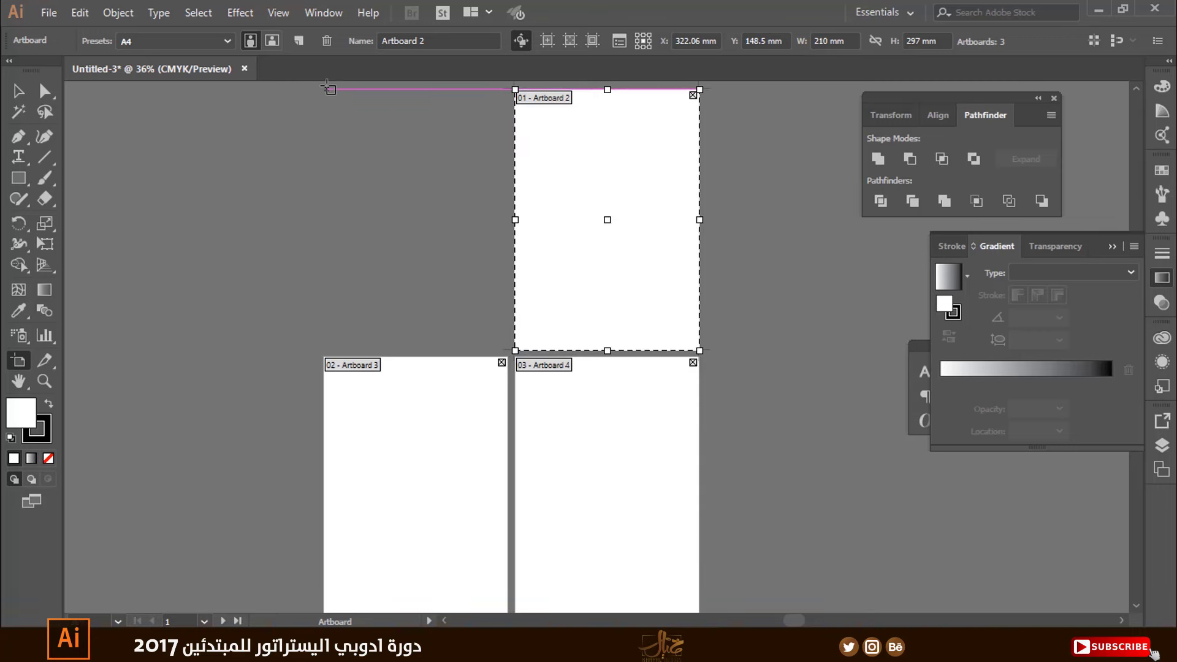
click(299, 47)
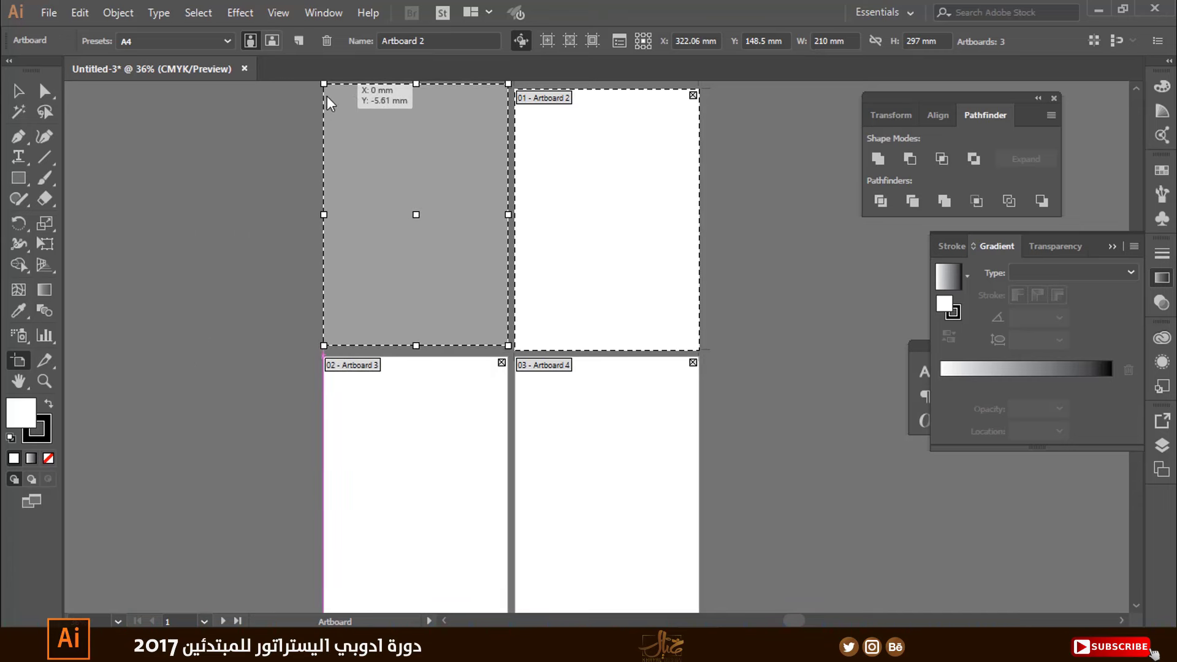
click(136, 111)
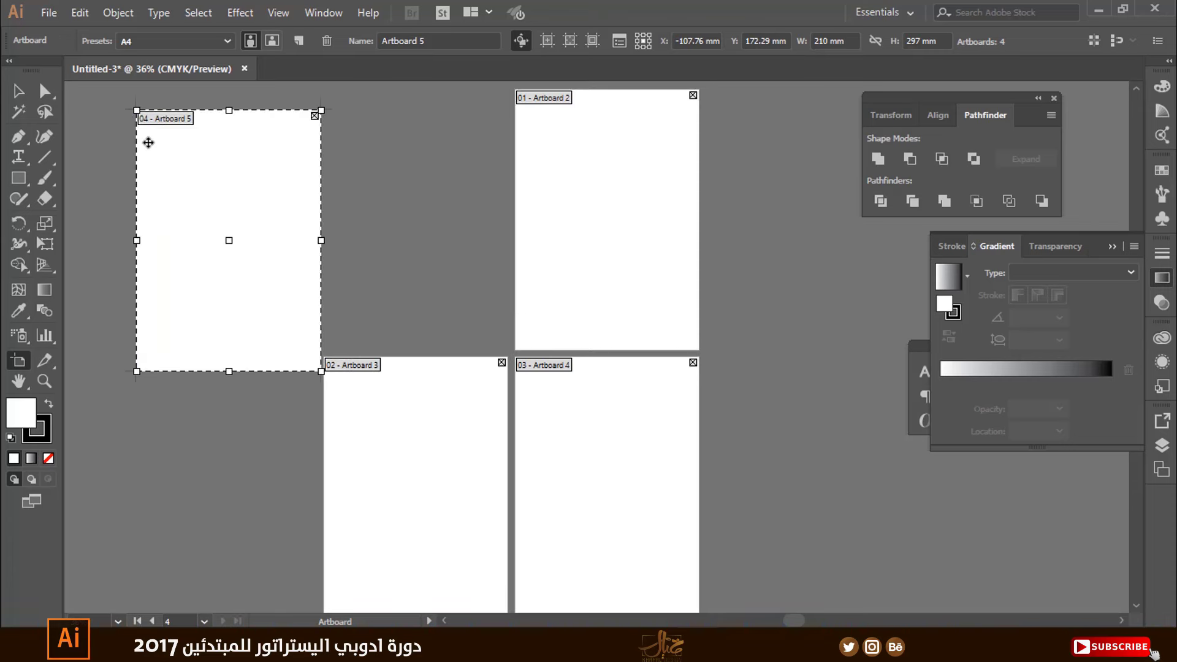
key(Delete)
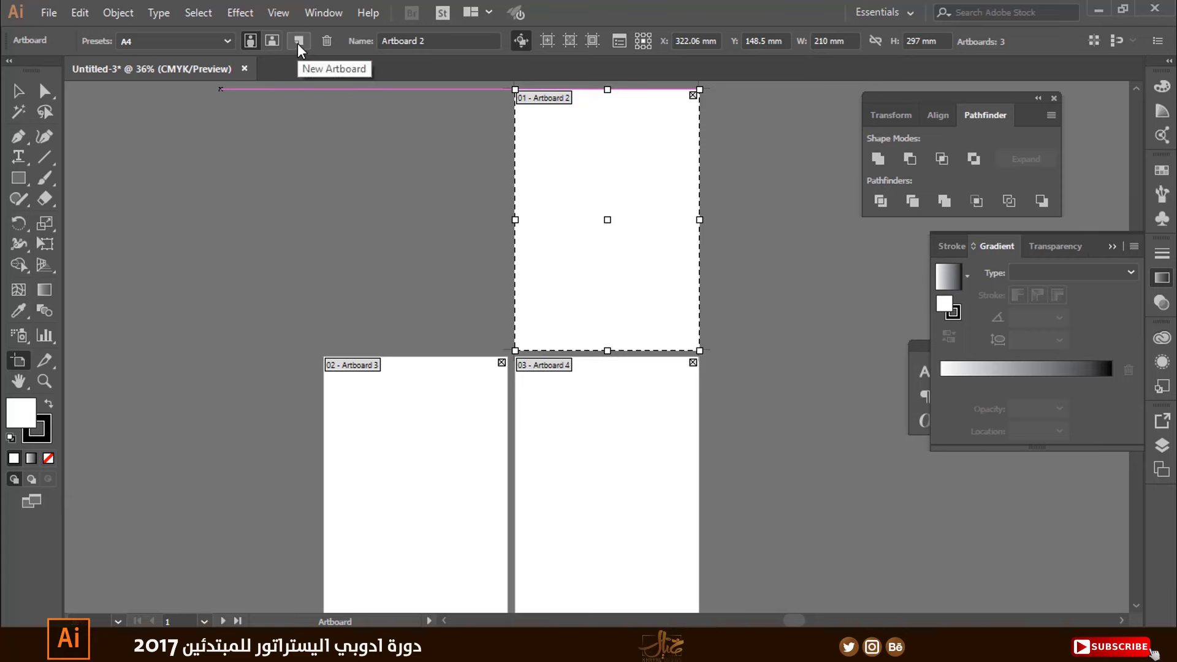
Discard another trial artboard and shrink Artboard 2 to a small portrait size
click(299, 42)
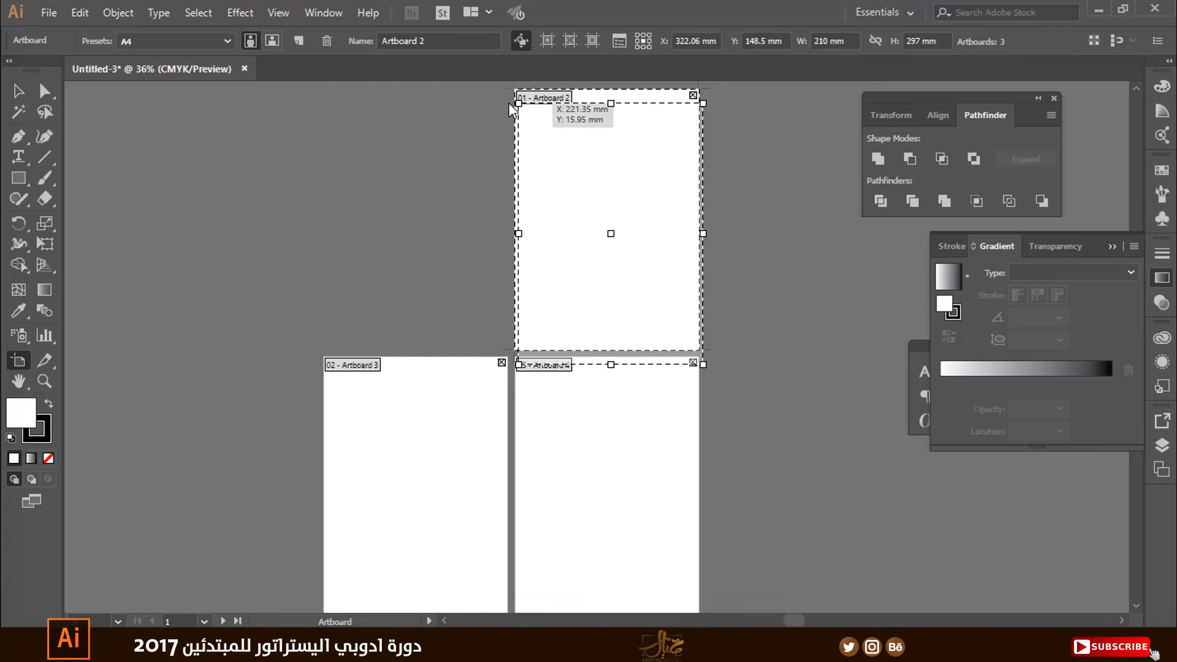
drag(344, 136, 345, 137)
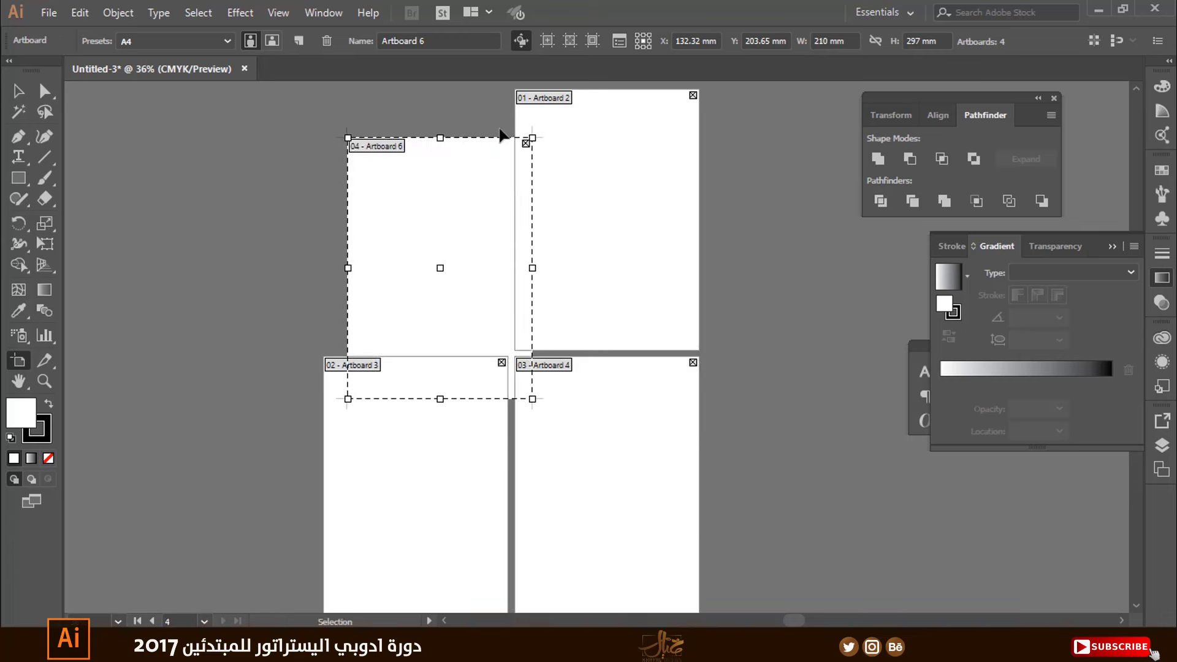
click(532, 142)
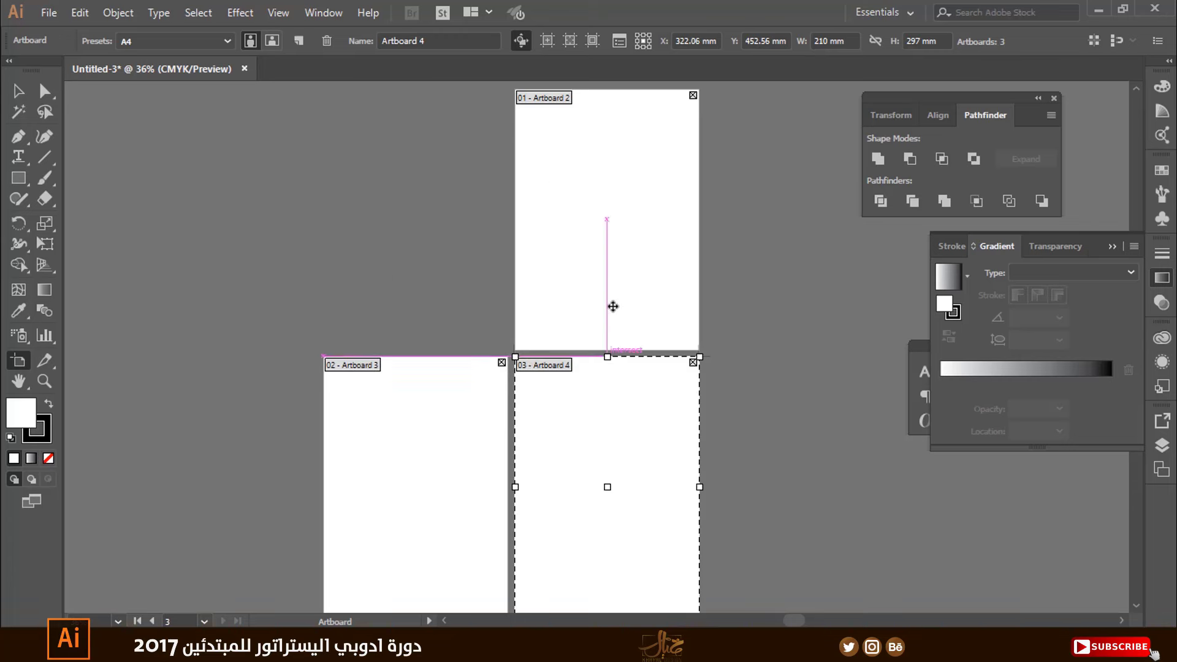
click(584, 244)
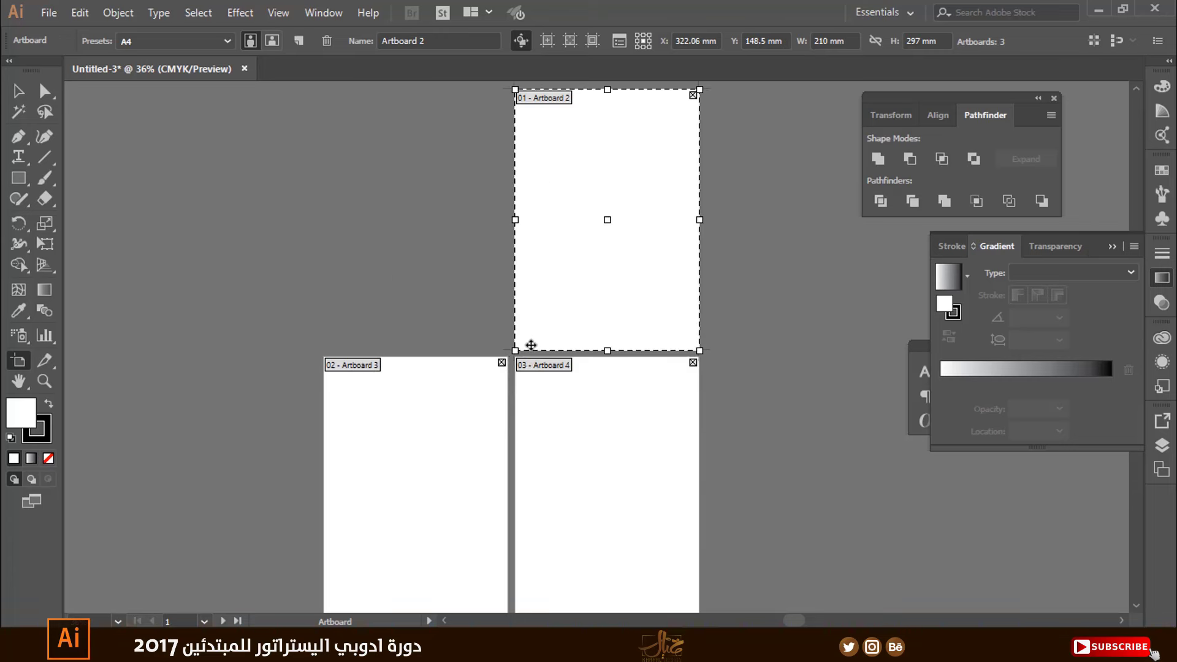
drag(515, 351, 597, 203)
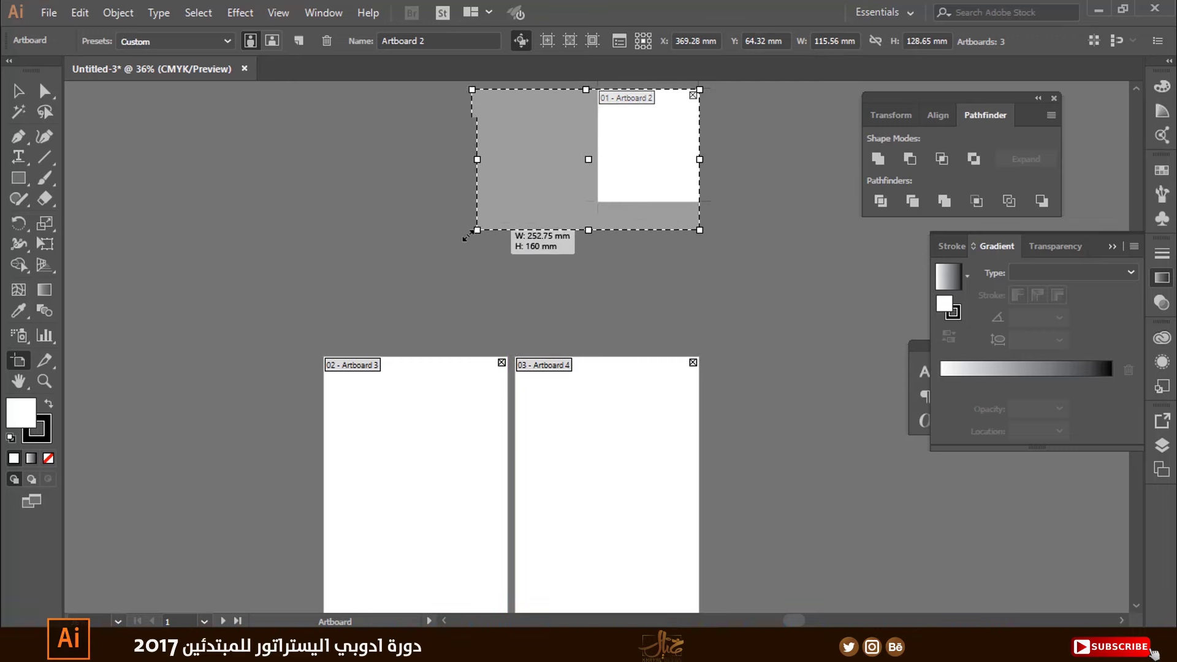
mouse_move(598, 202)
mouse_down()
mouse_move(360, 301)
mouse_move(610, 298)
mouse_move(570, 297)
mouse_move(539, 241)
mouse_move(533, 281)
mouse_move(589, 279)
mouse_move(604, 331)
mouse_move(596, 232)
mouse_up()
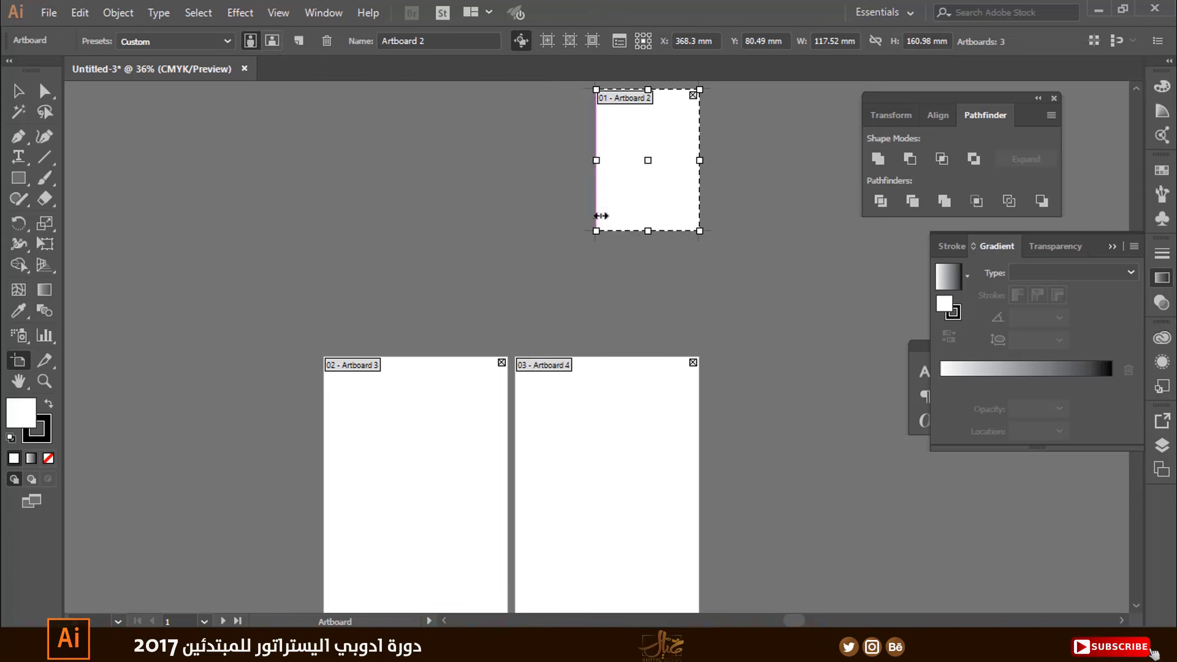
Delete the remaining extras, including Artboards 2 and 4, leaving a single artboard
click(303, 44)
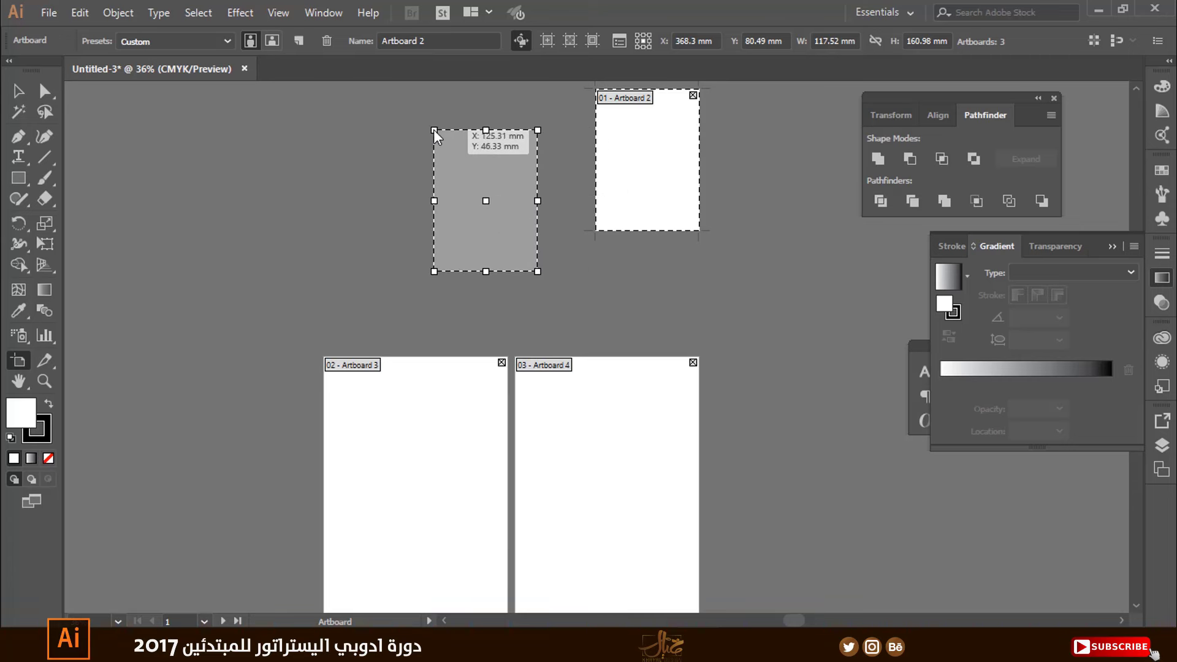
click(434, 131)
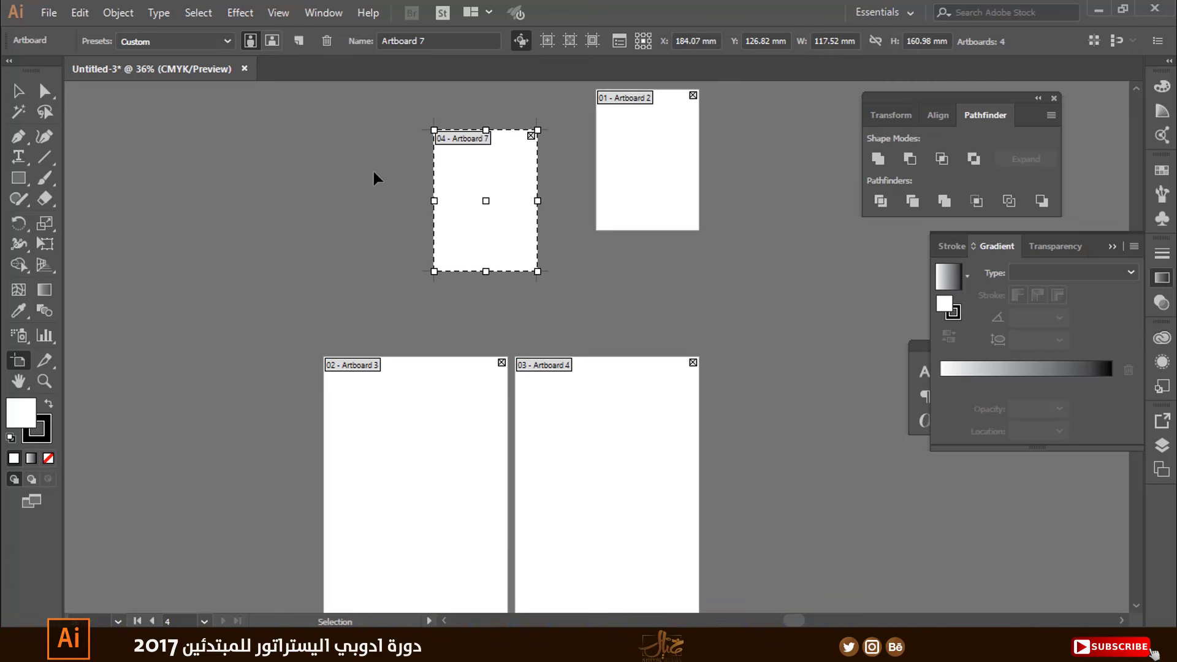
key(Delete)
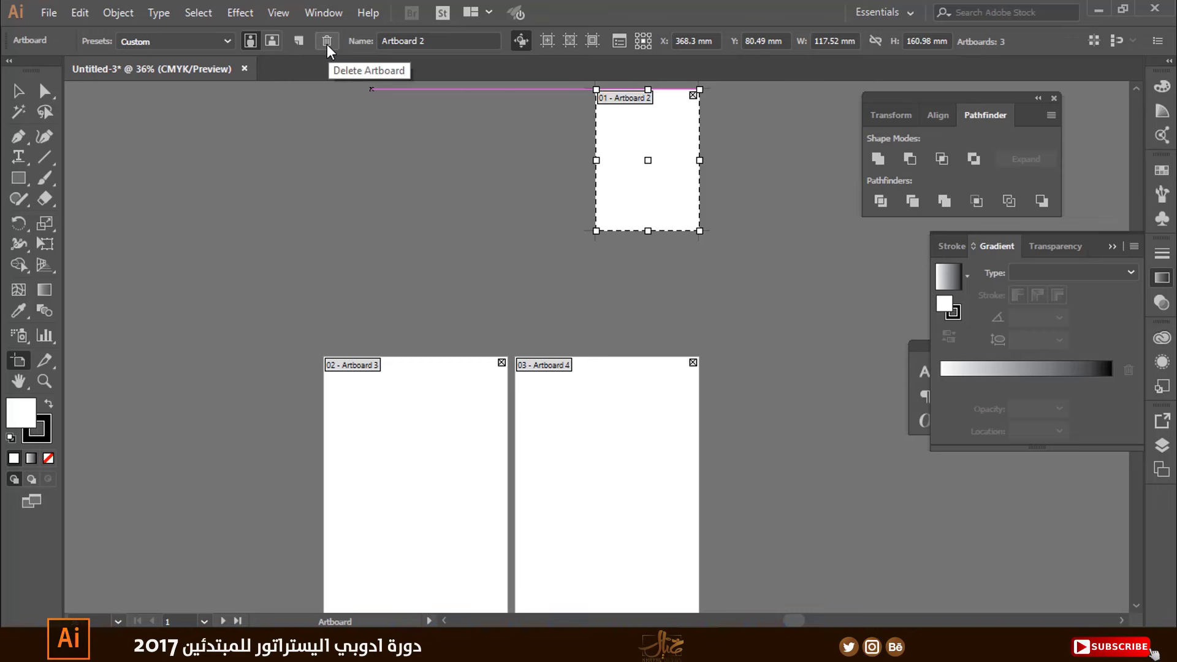
click(326, 41)
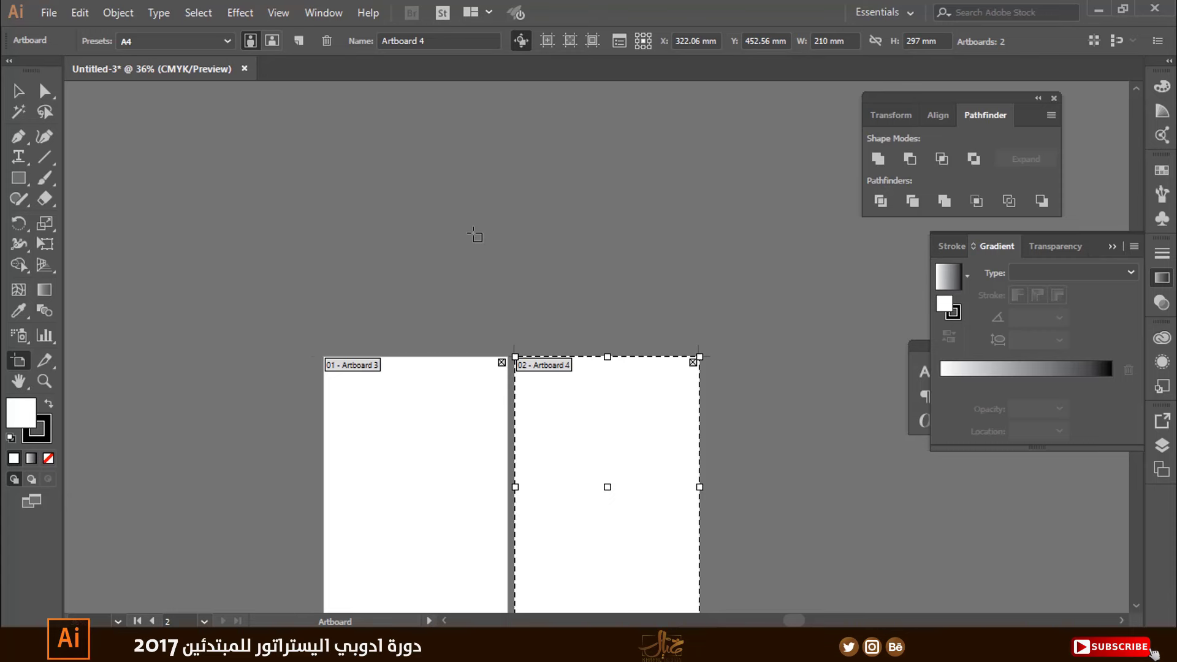
key(Delete)
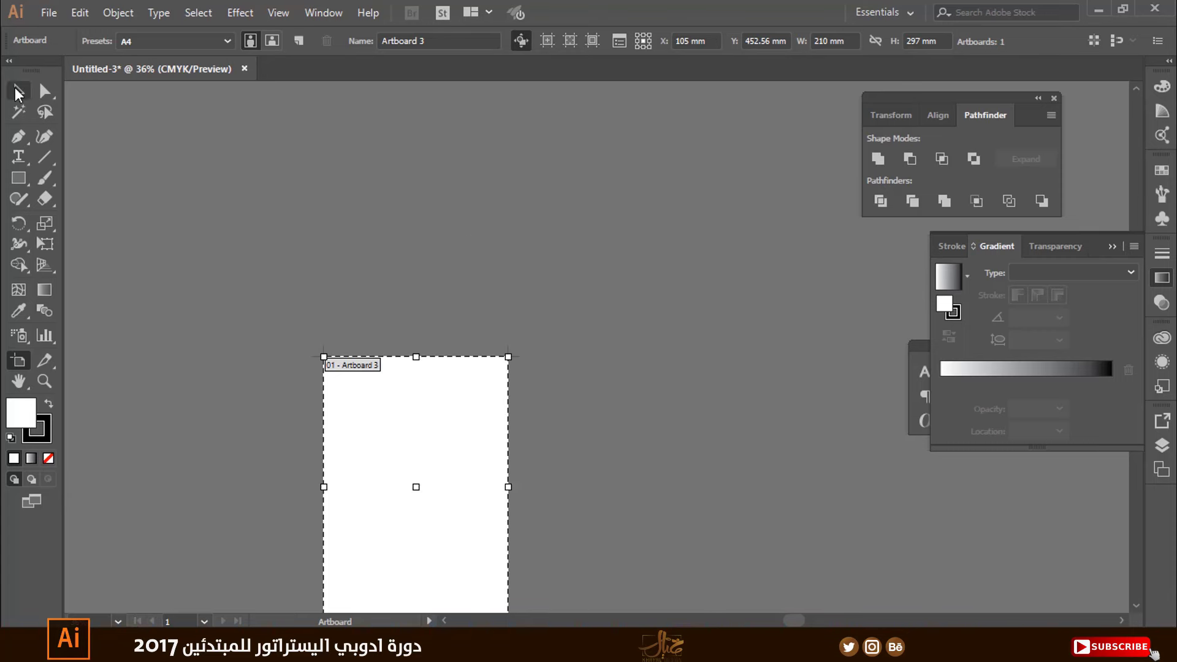
Centre the lone A4 artboard in the window and zoom in around it
click(18, 91)
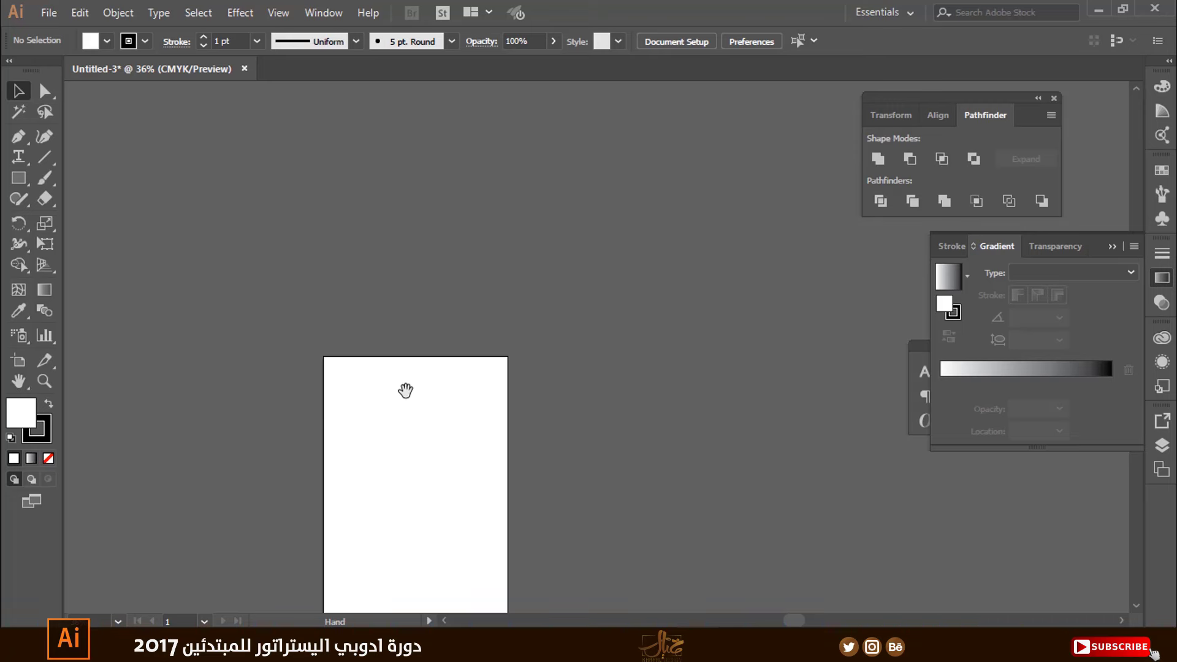
drag(403, 423, 438, 225)
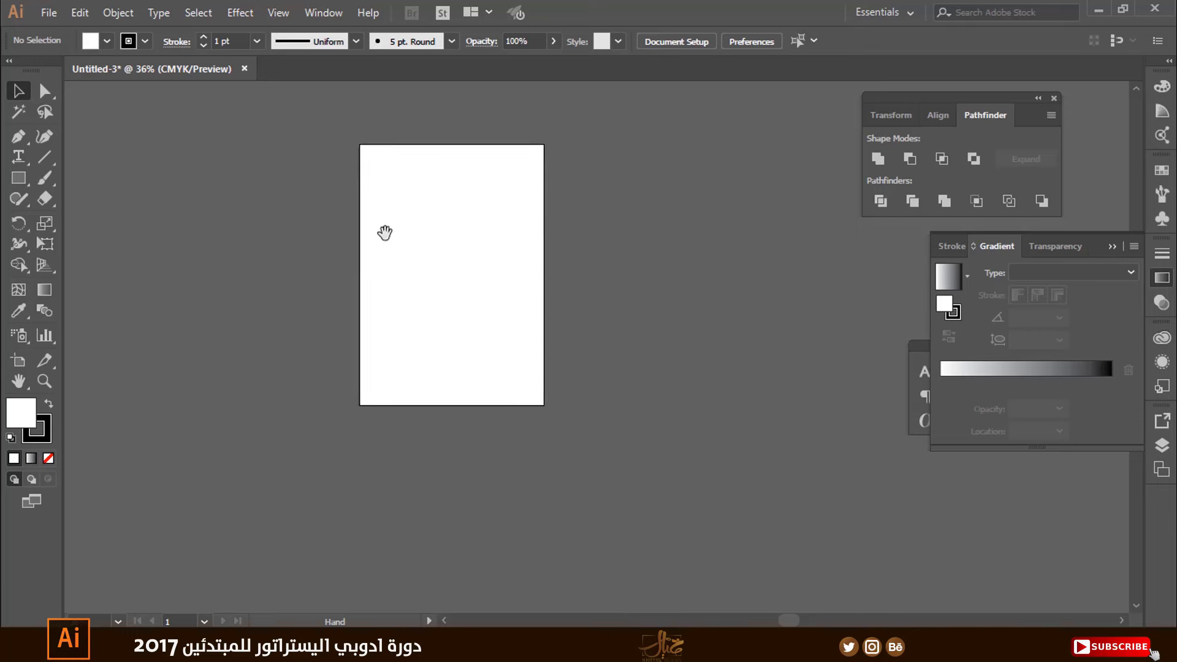
mouse_move(385, 232)
mouse_down()
mouse_move(340, 248)
mouse_move(396, 243)
mouse_up()
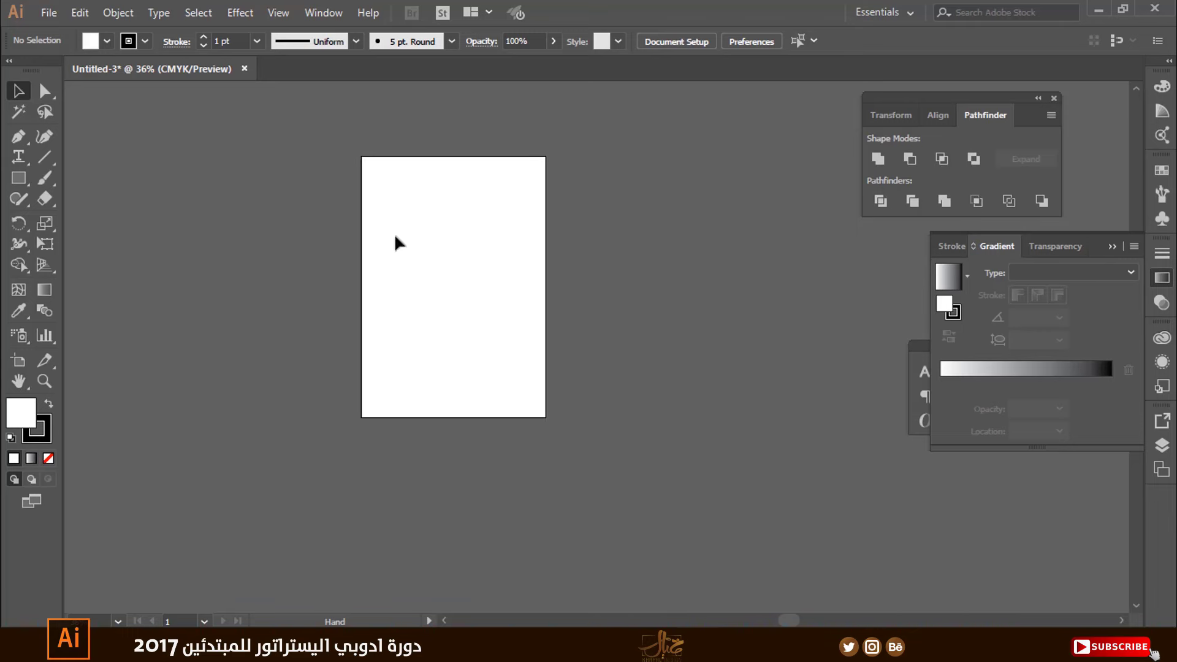
click(44, 380)
drag(251, 127, 943, 488)
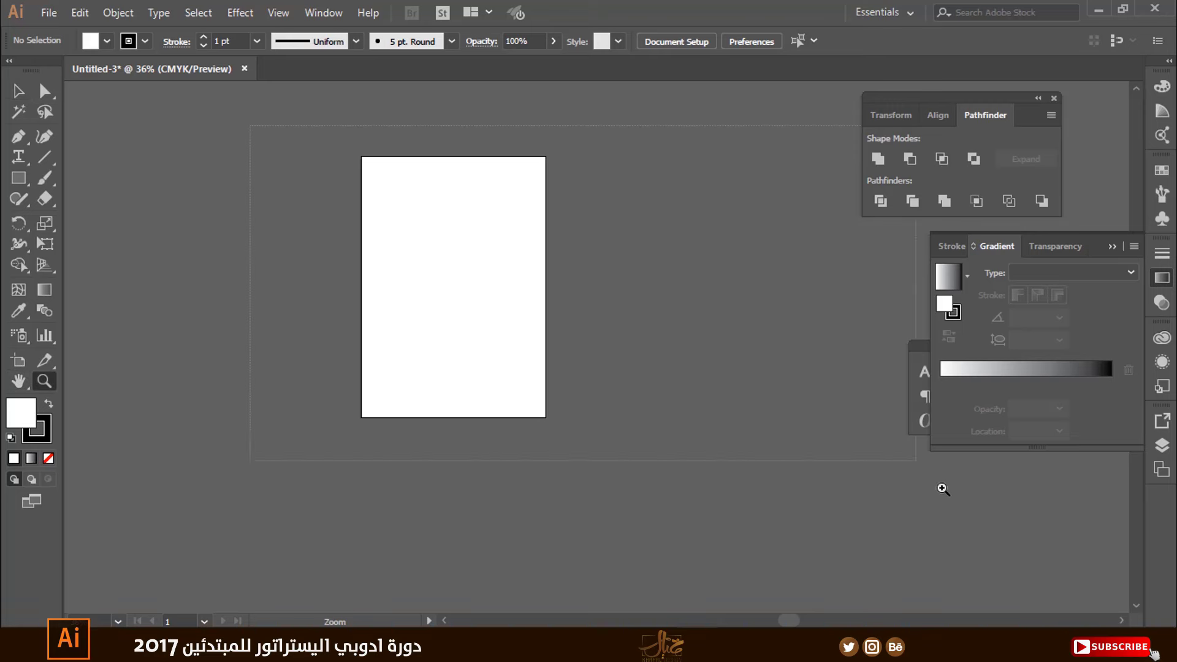
click(18, 90)
drag(335, 165, 394, 187)
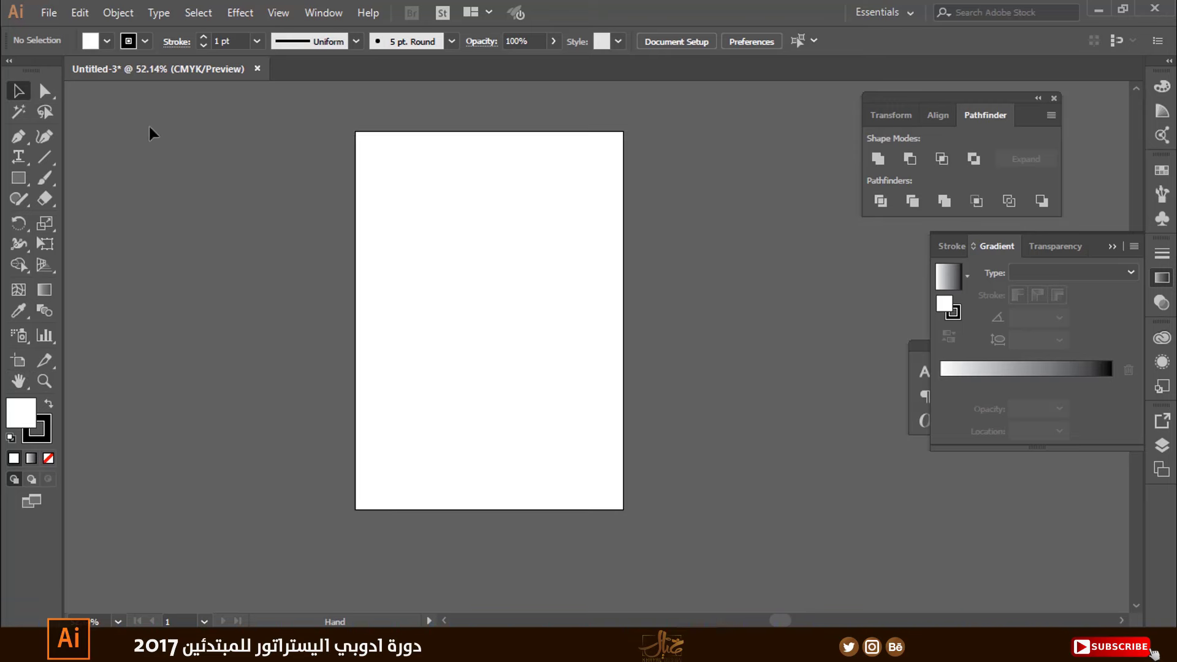
click(18, 361)
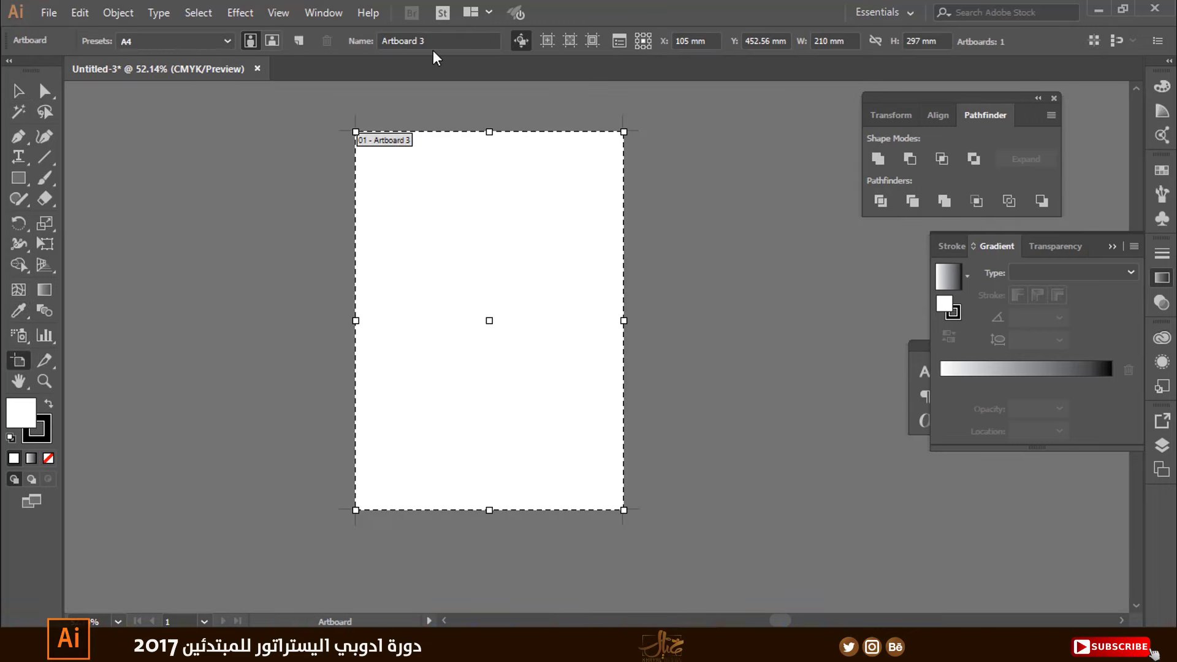
Enter 'Letter Head' in the artboard's Name field and confirm the new name
drag(434, 41, 381, 40)
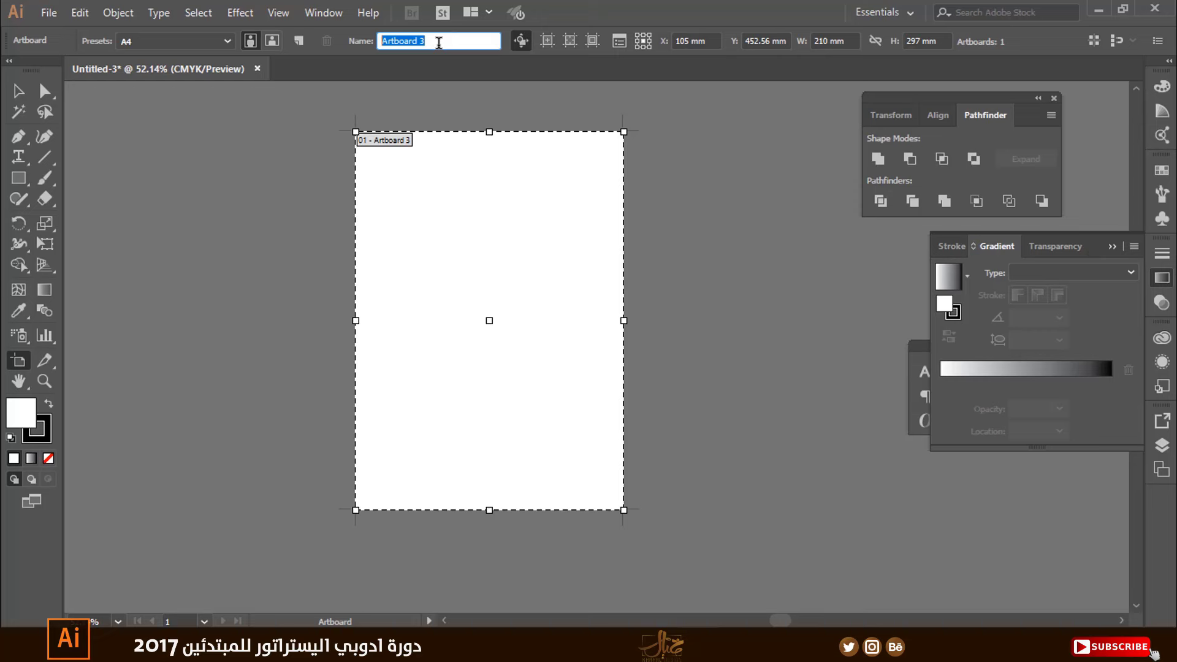
text(Letter Head)
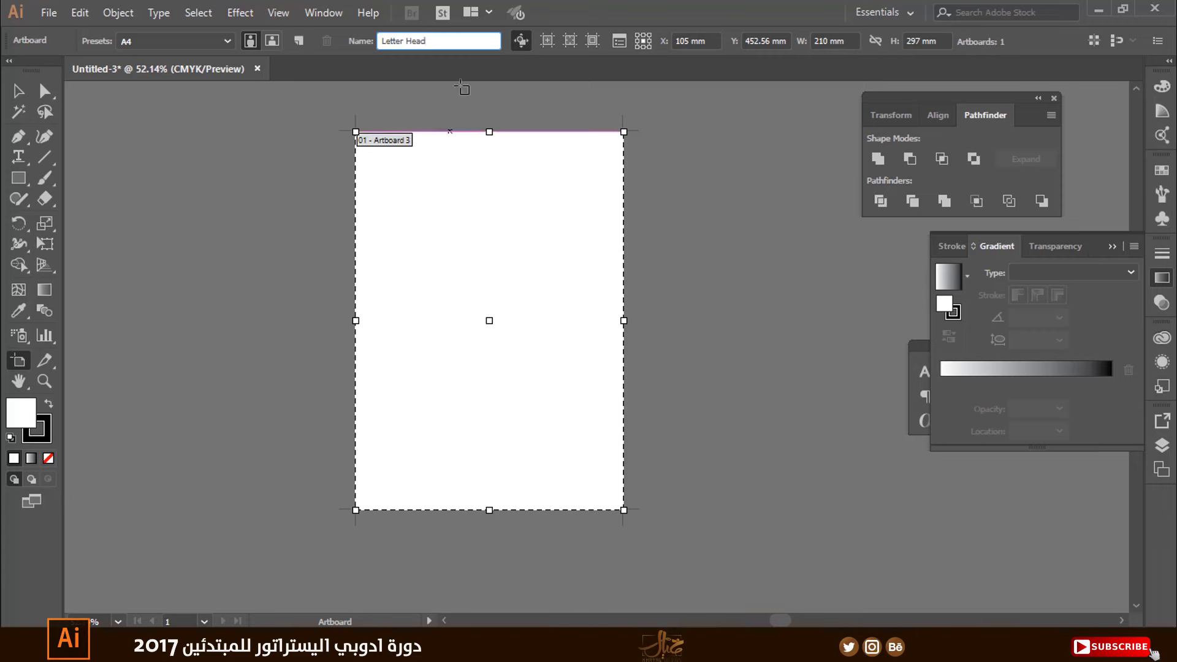
drag(445, 41, 374, 31)
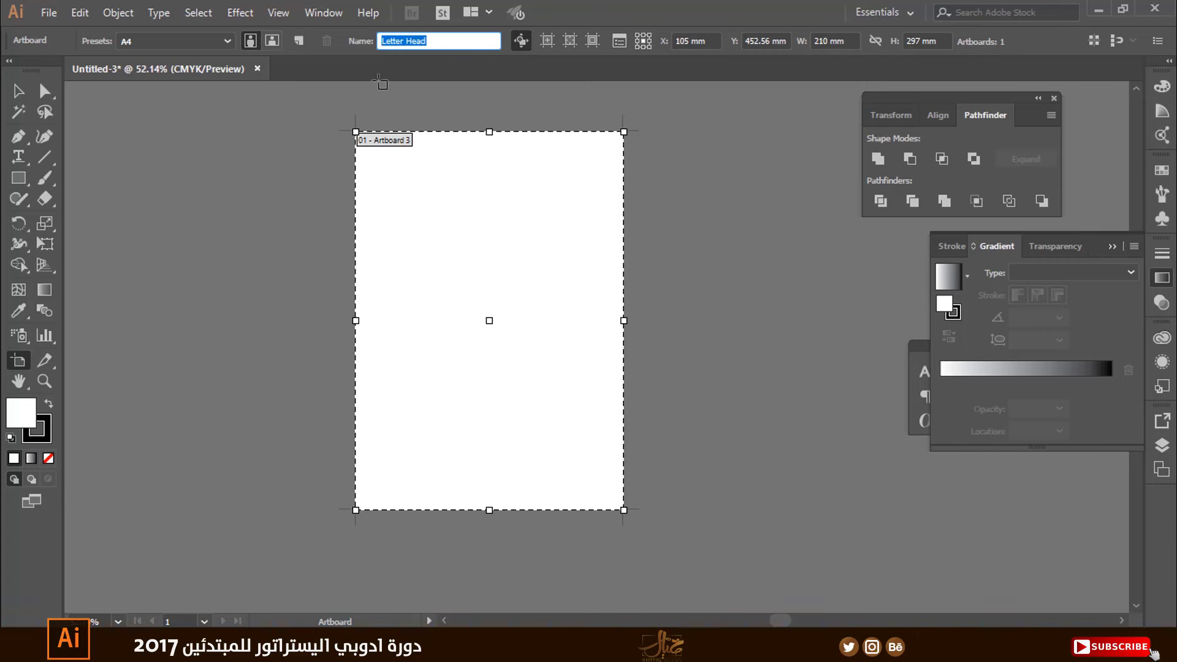
click(28, 85)
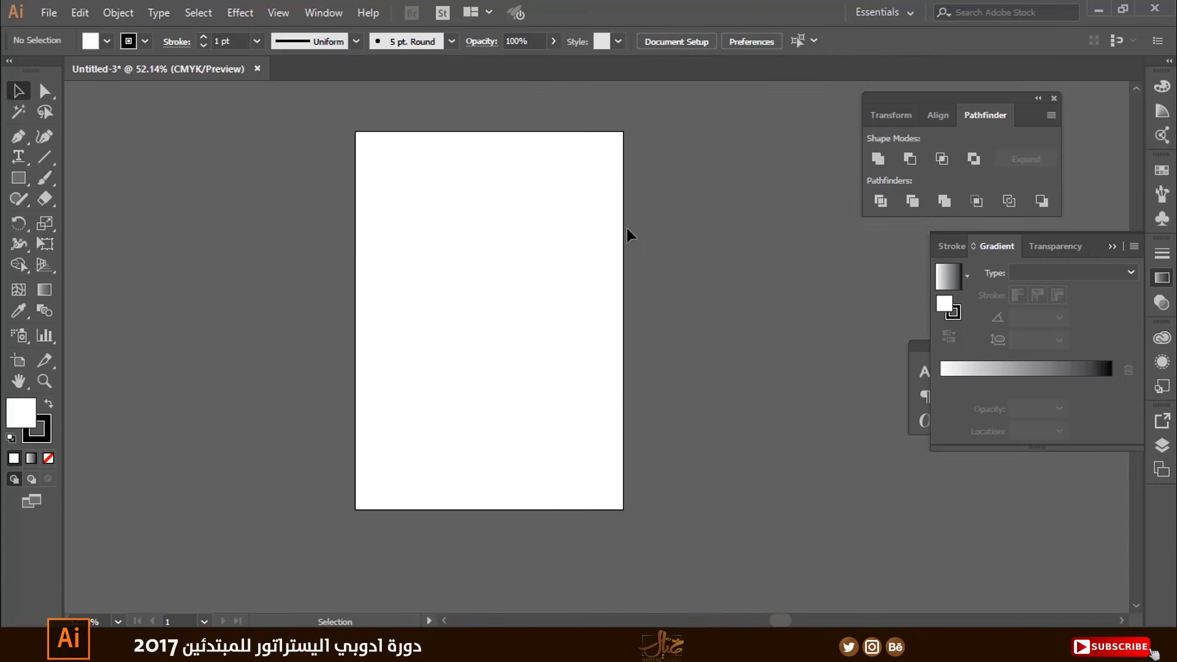
click(18, 360)
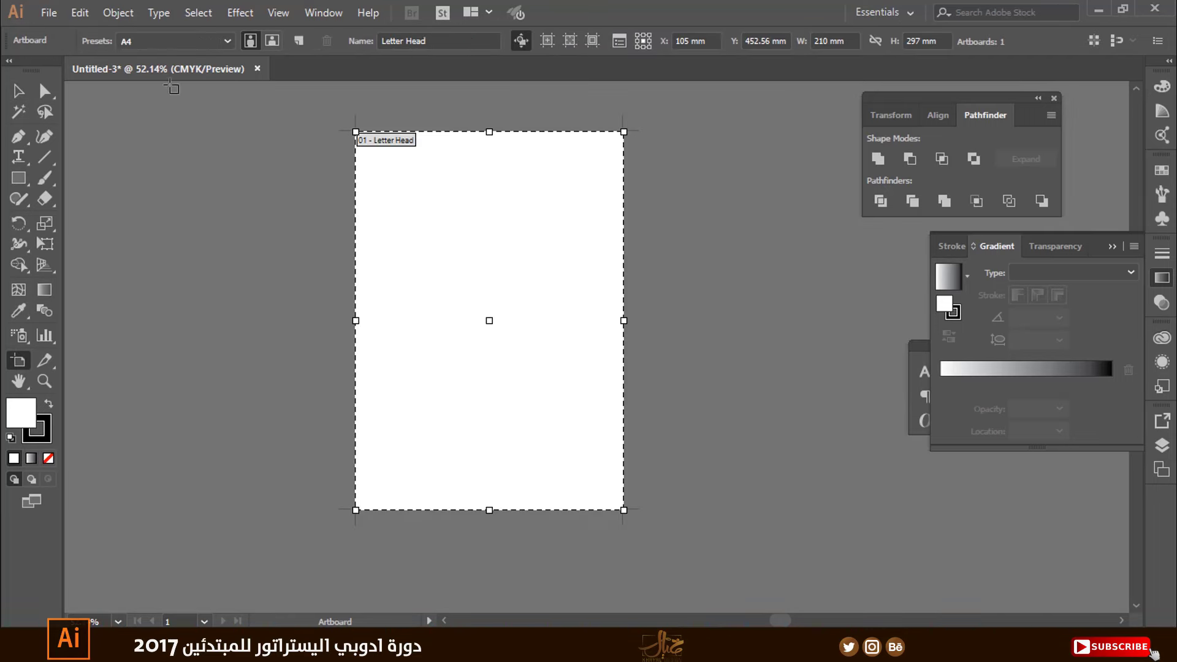
click(19, 92)
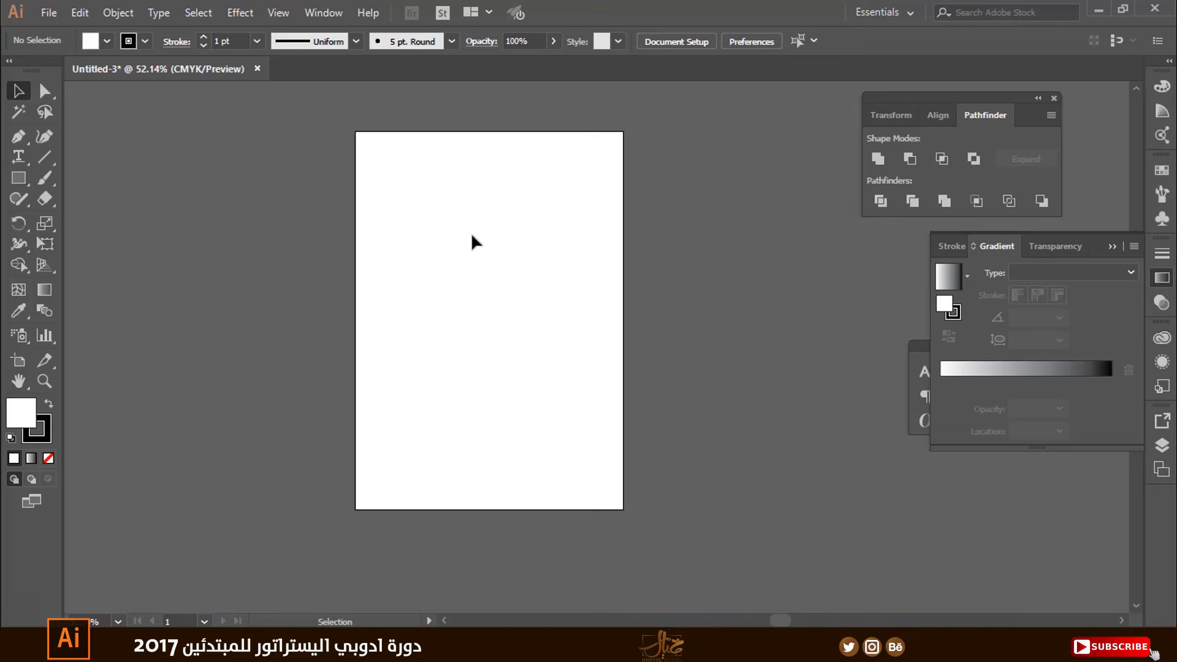
Paste the brown calligraphy logo and move it to the Letter Head's top-left corner
key(a)
key(ctrl+v)
key(v)
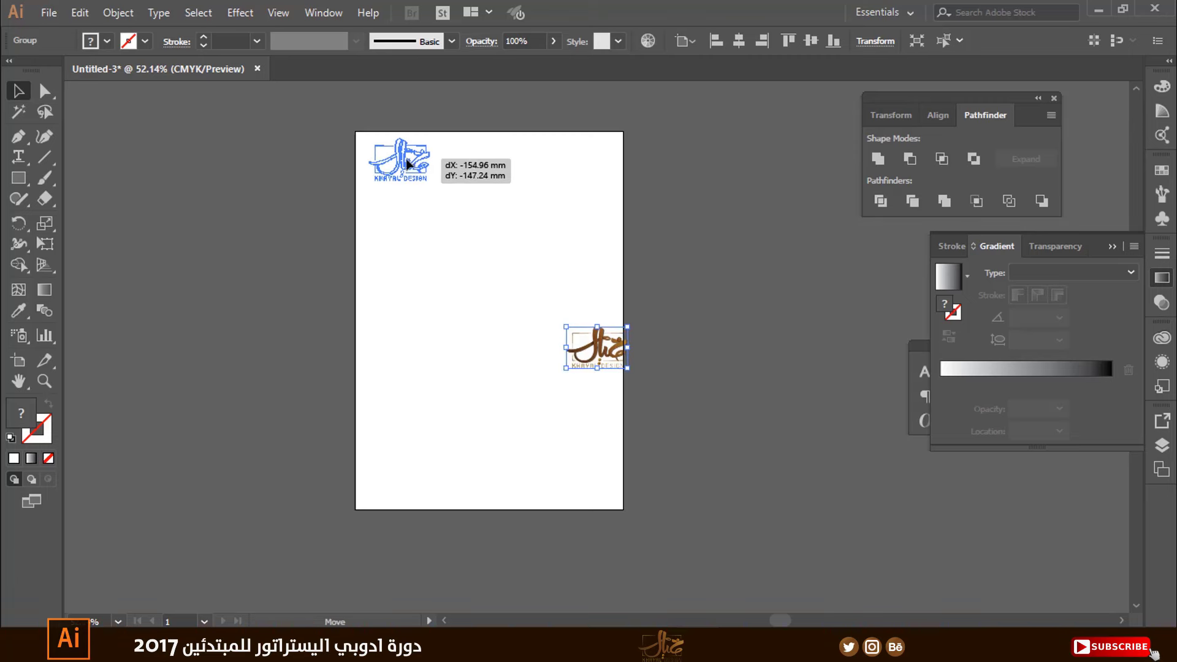
drag(604, 348, 408, 161)
click(472, 211)
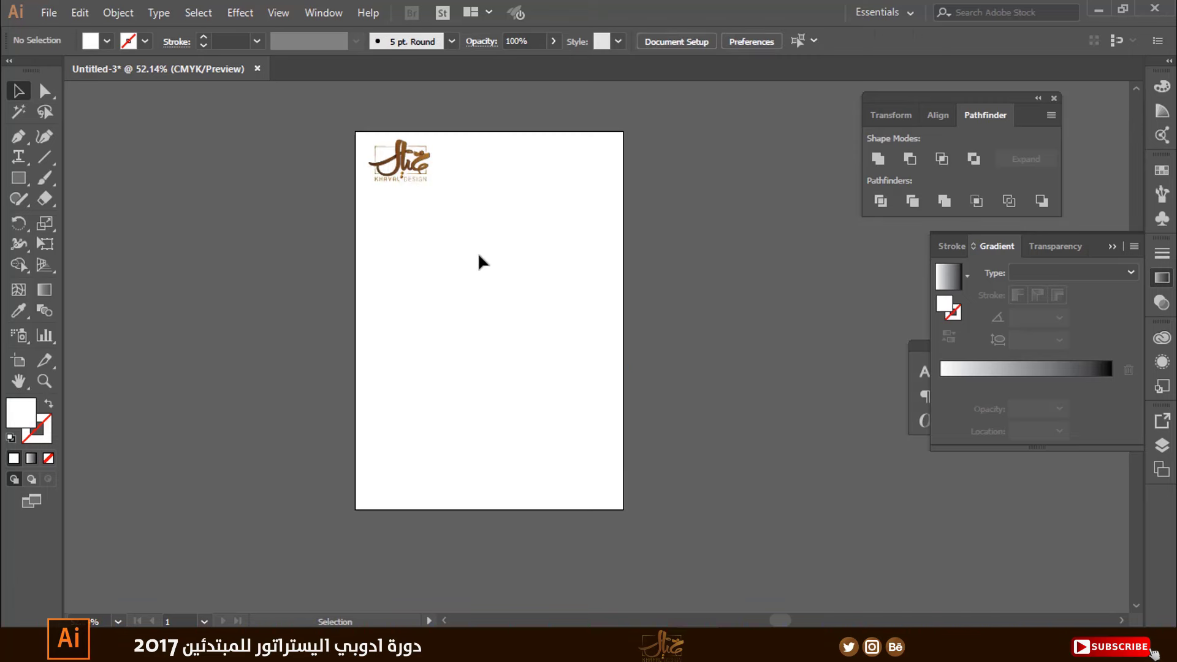
drag(477, 252, 446, 231)
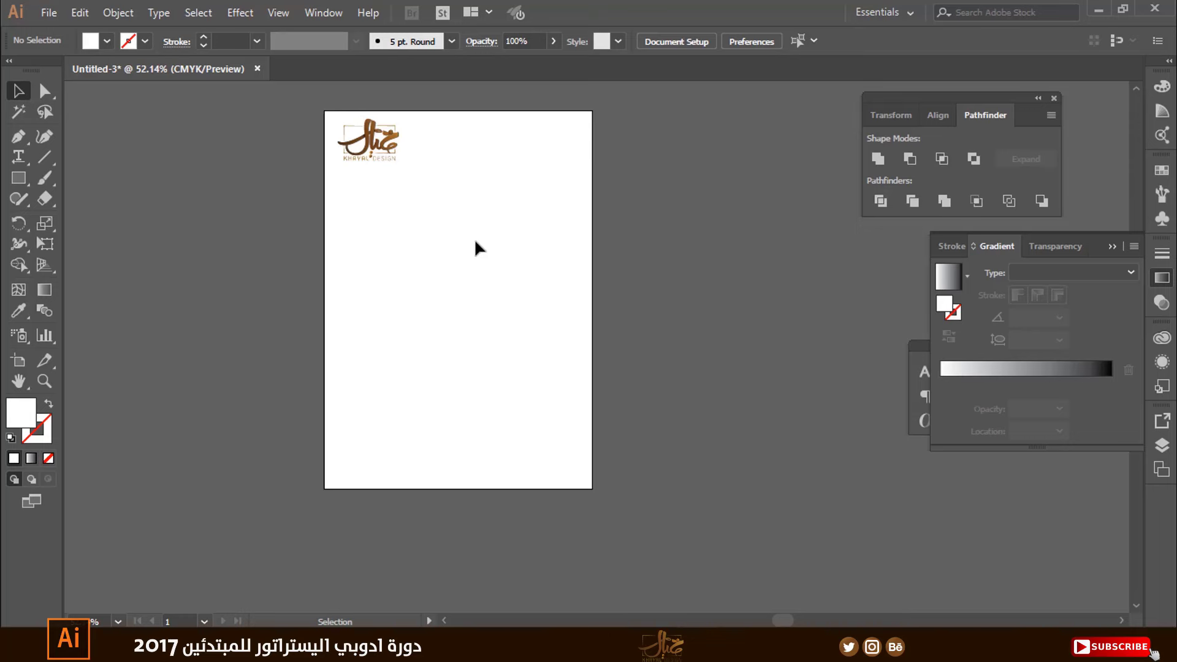
click(25, 362)
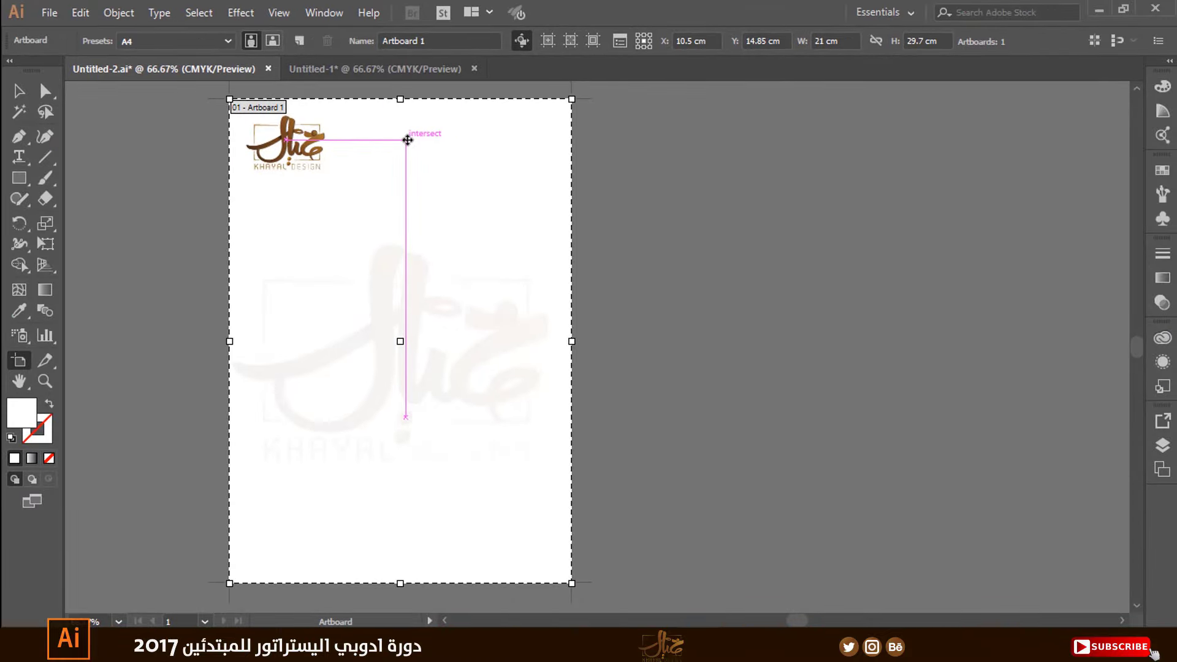
key(Escape)
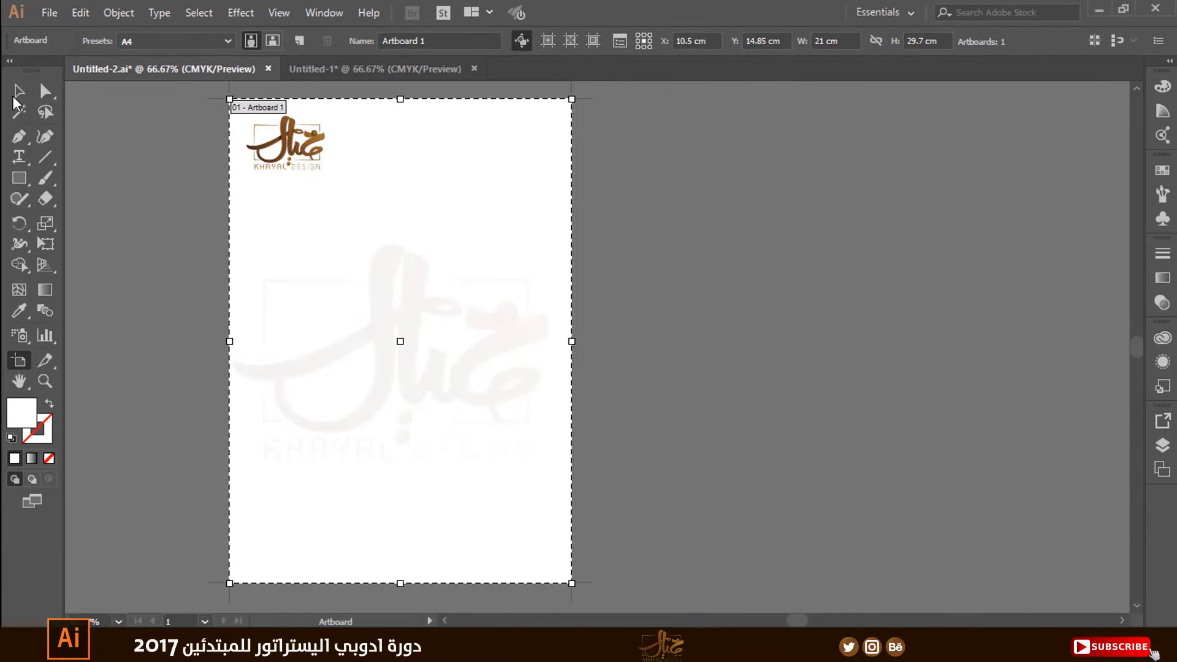
drag(442, 236, 423, 251)
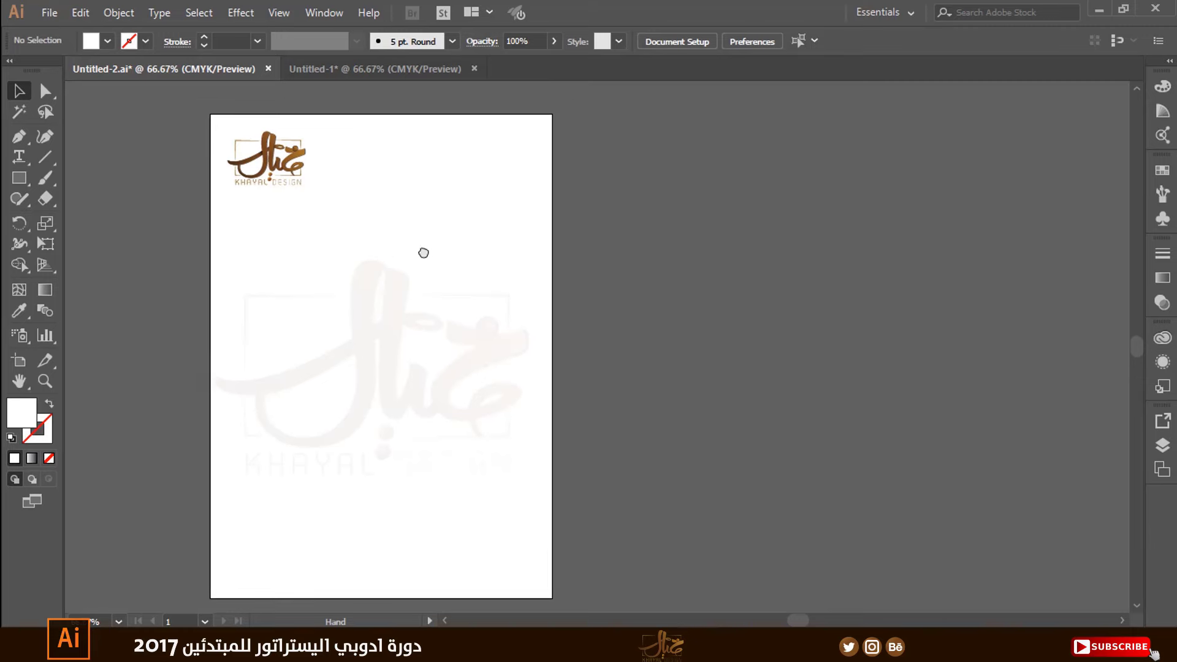
click(19, 360)
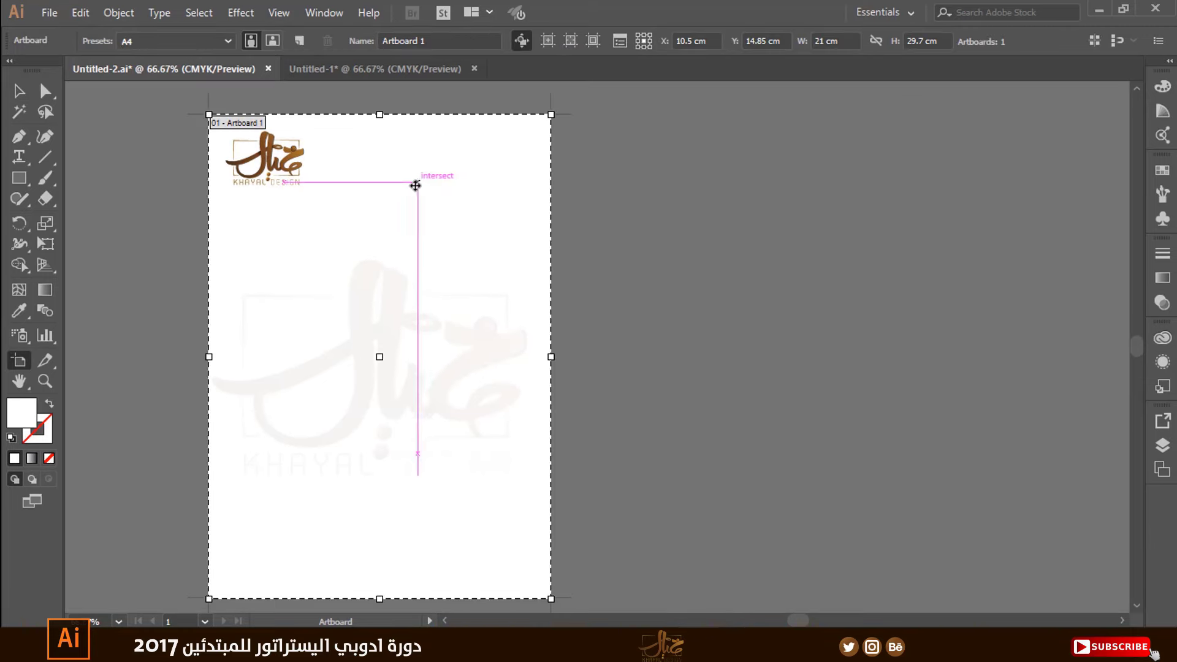
drag(406, 192, 787, 170)
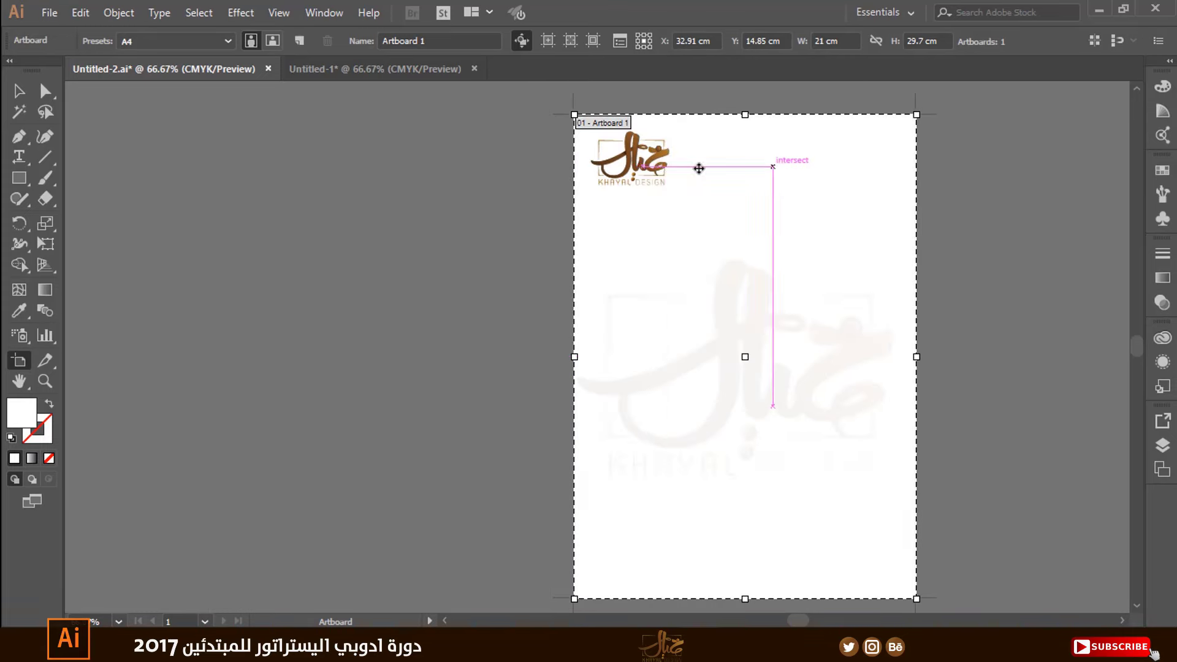
key(ctrl+z)
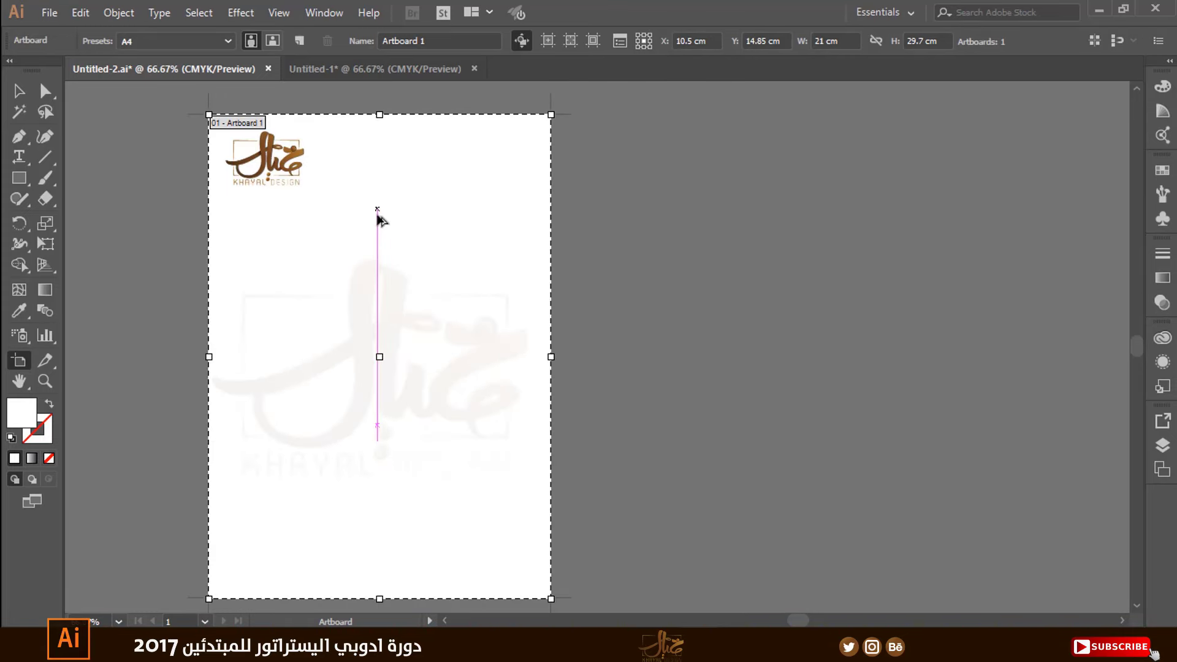
drag(386, 220, 741, 220)
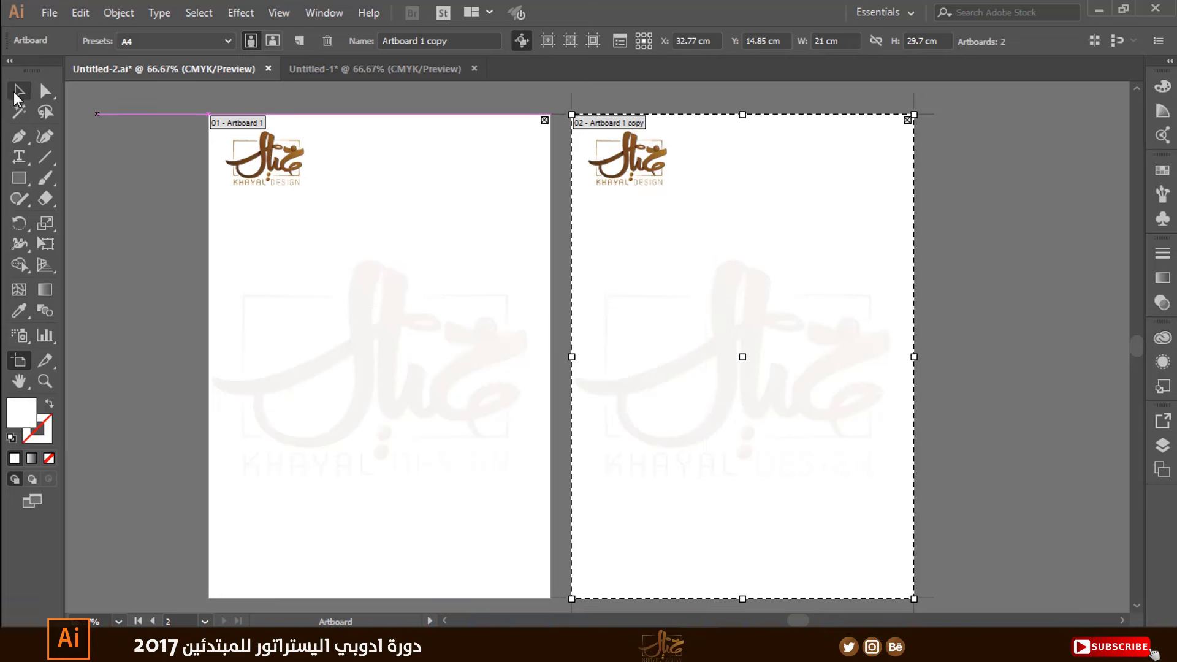
key(v)
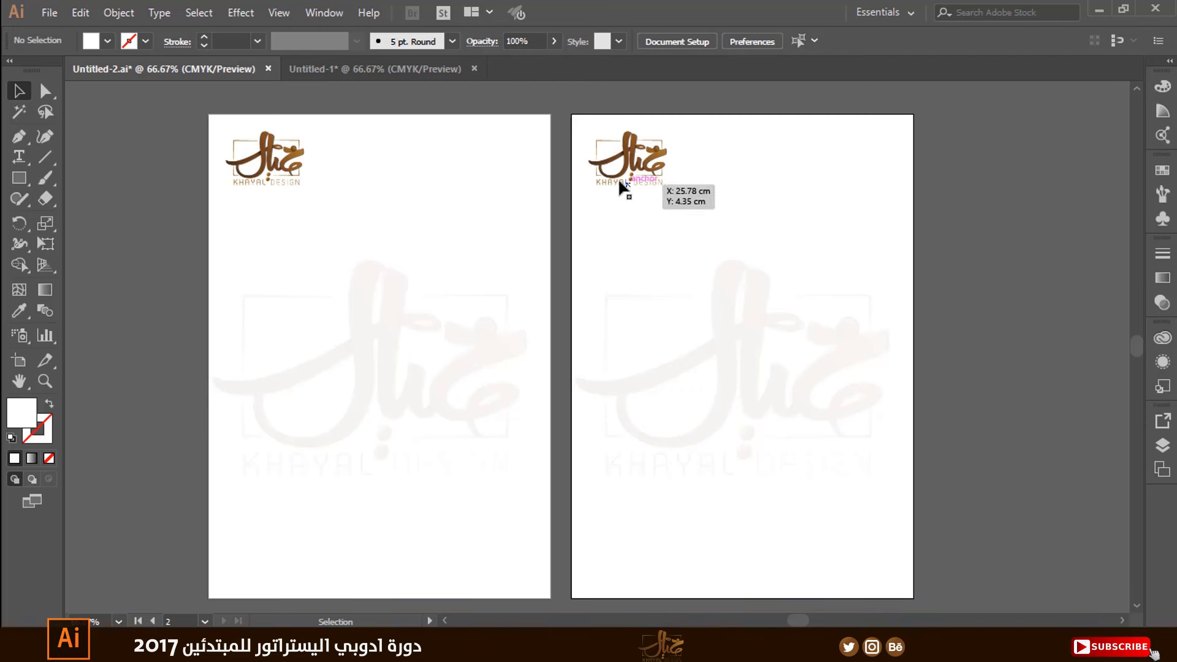
key(ctrl+z)
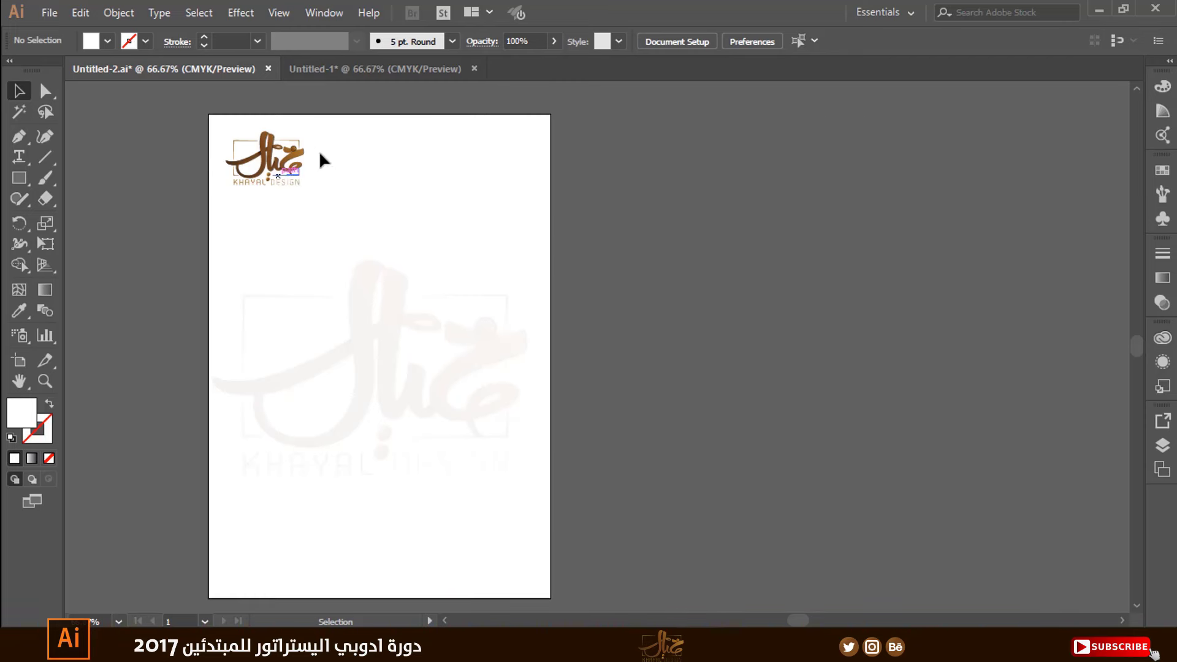
Try copying the letterhead artboard to the right, then undo the blank copy
click(19, 361)
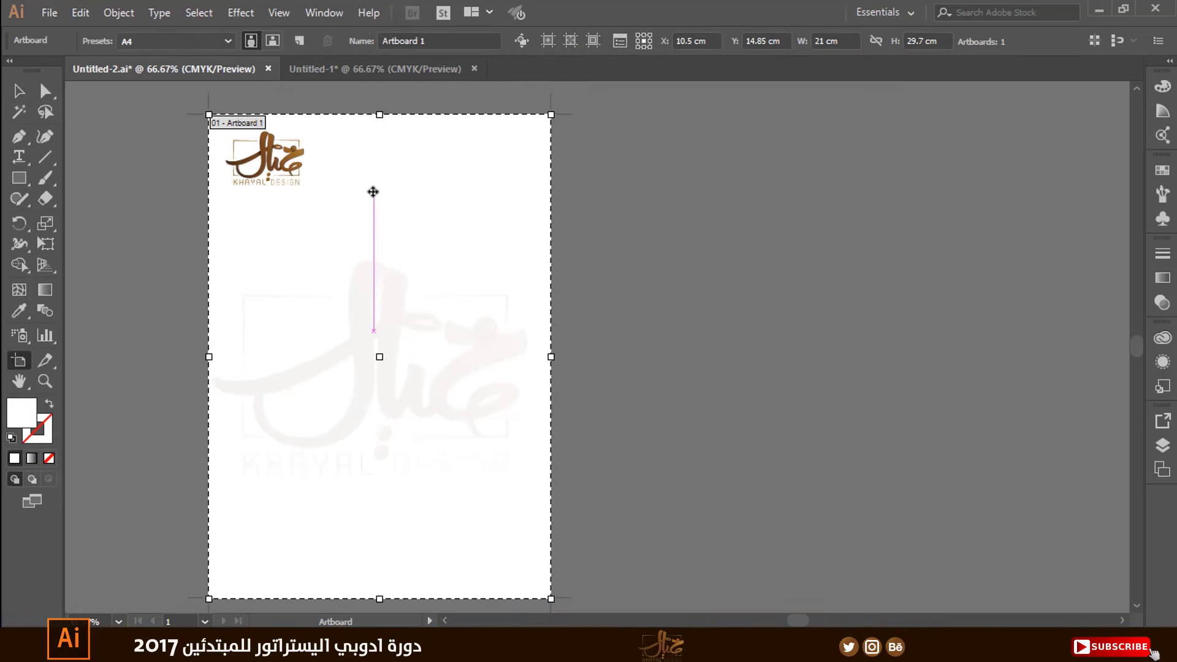
drag(387, 210, 745, 212)
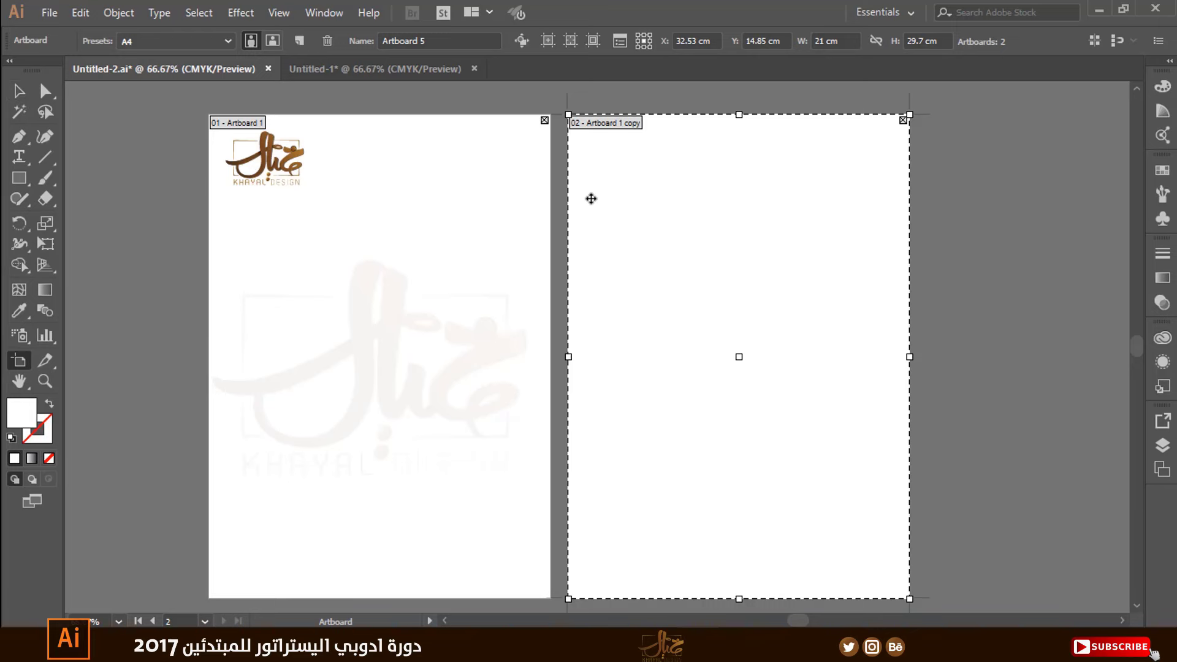
key(Delete)
drag(511, 244, 827, 252)
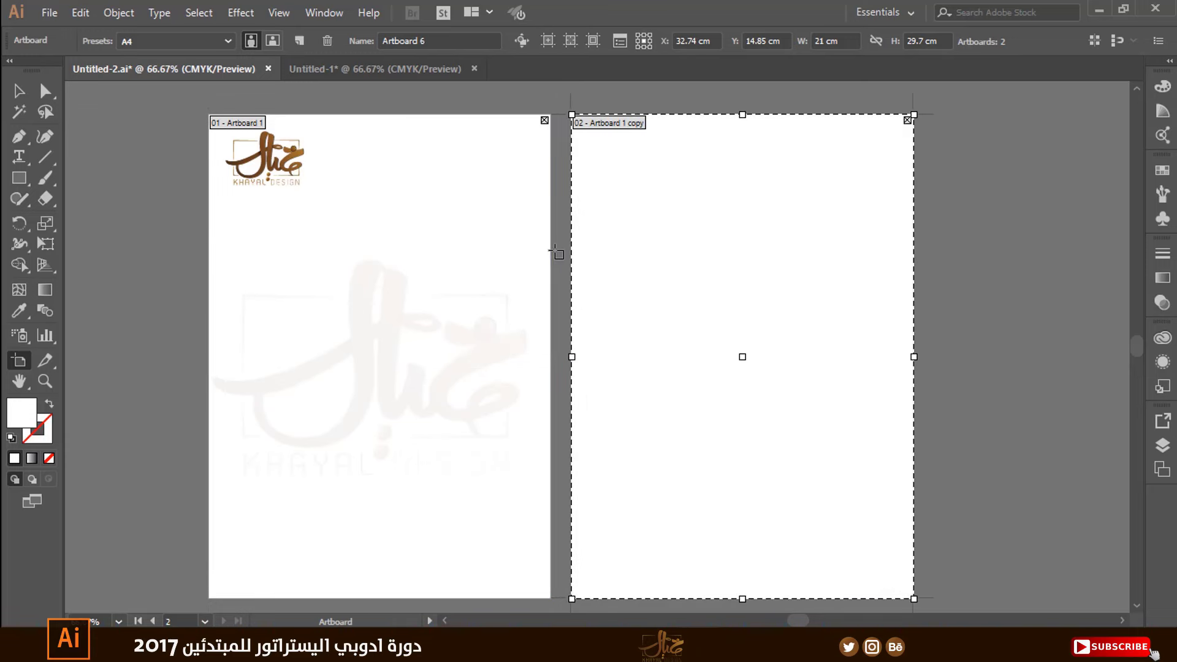
key(Escape)
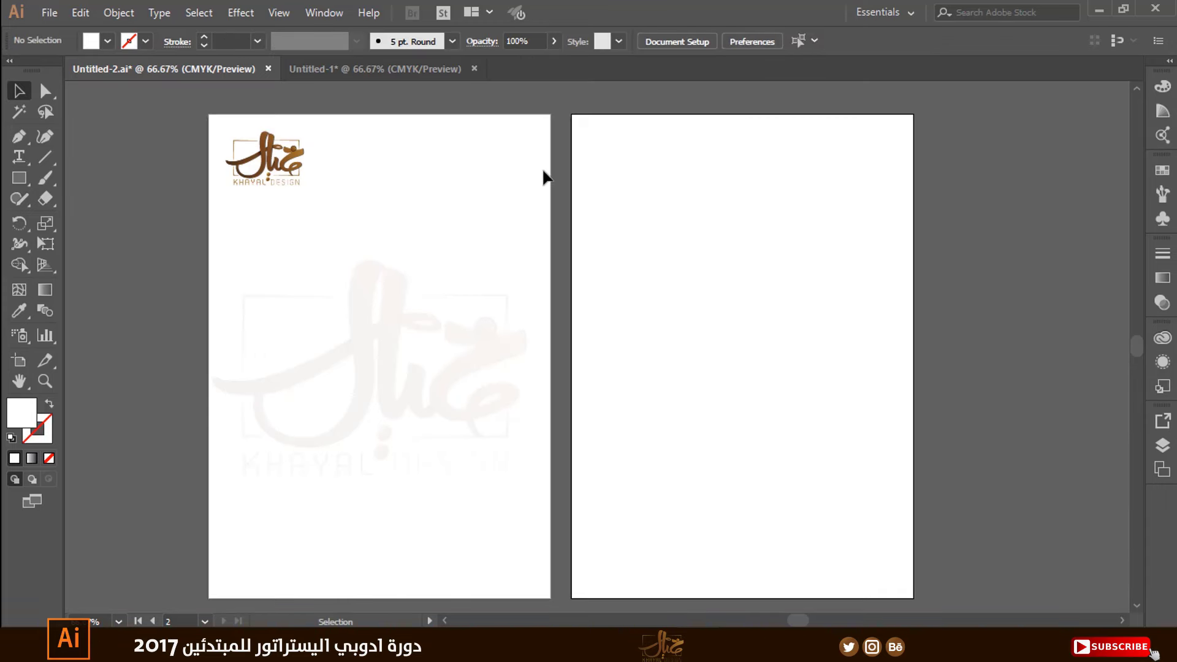
key(ctrl+z)
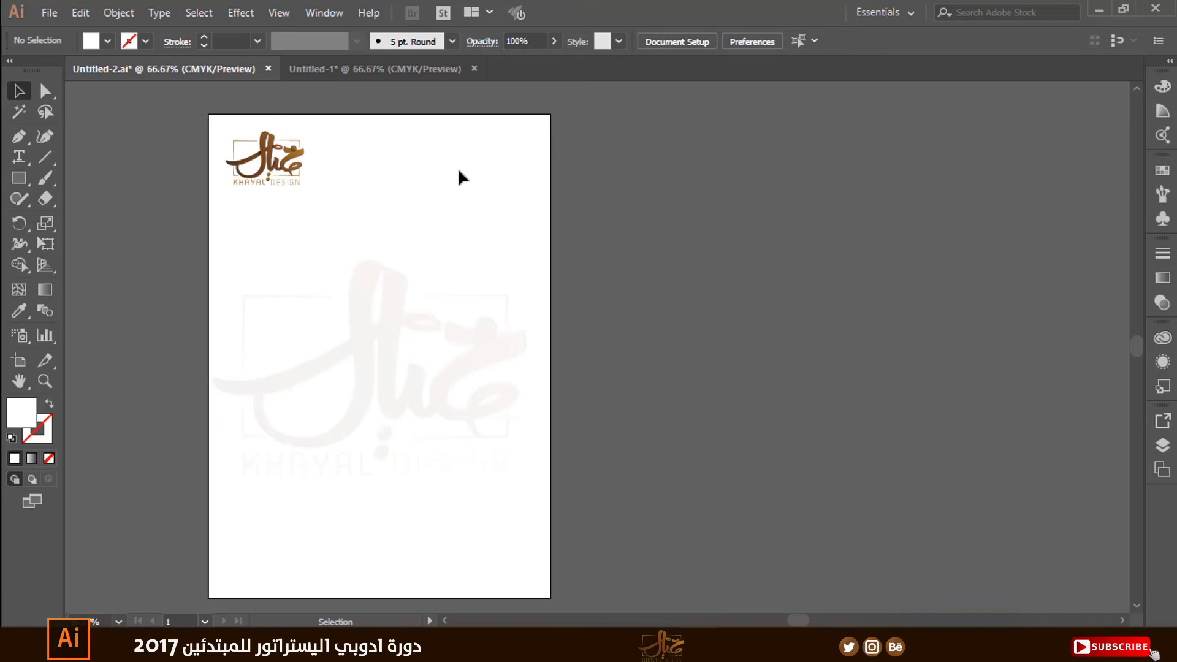
Draw a new landscape artboard, about 15.19 × 7.99 cm, right of the letterhead
click(18, 363)
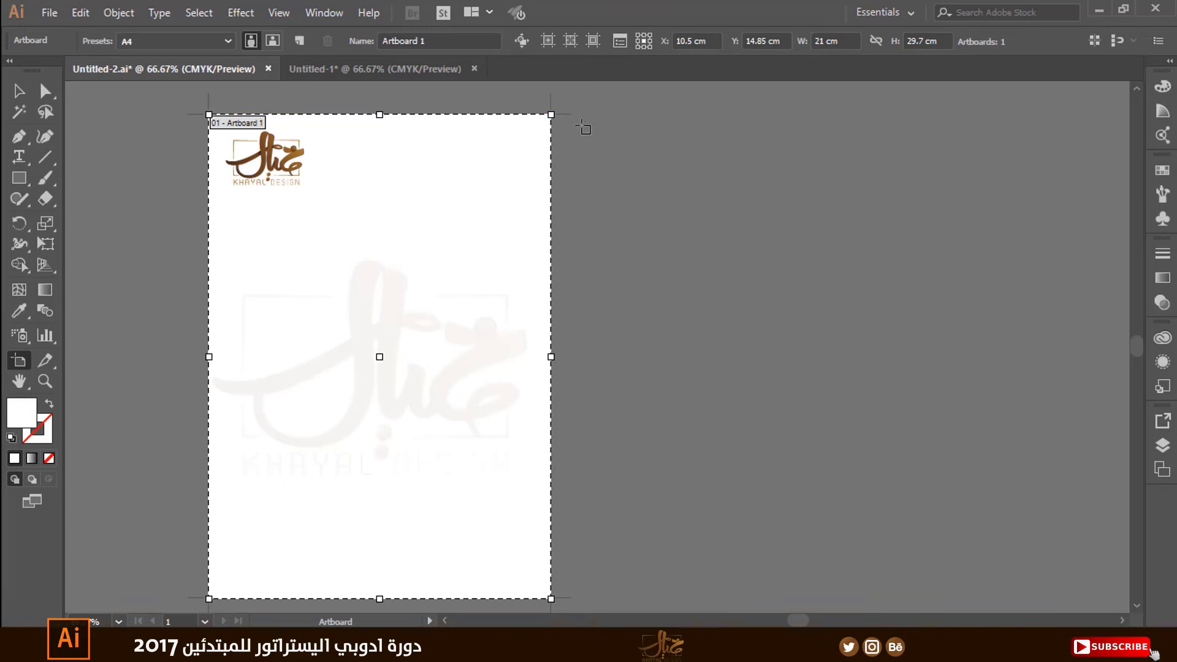
drag(582, 124, 786, 230)
drag(810, 243, 834, 259)
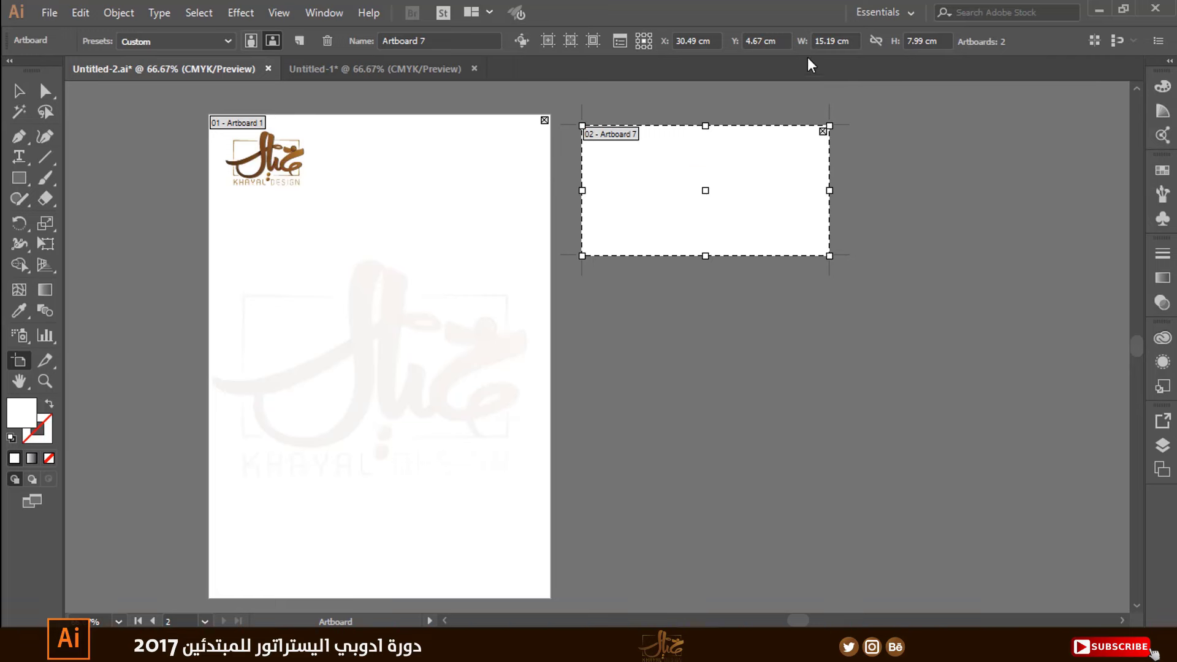
Resize the new artboard to 9 × 5 cm, align it with the page top, and Alt-drag a copy below
click(850, 40)
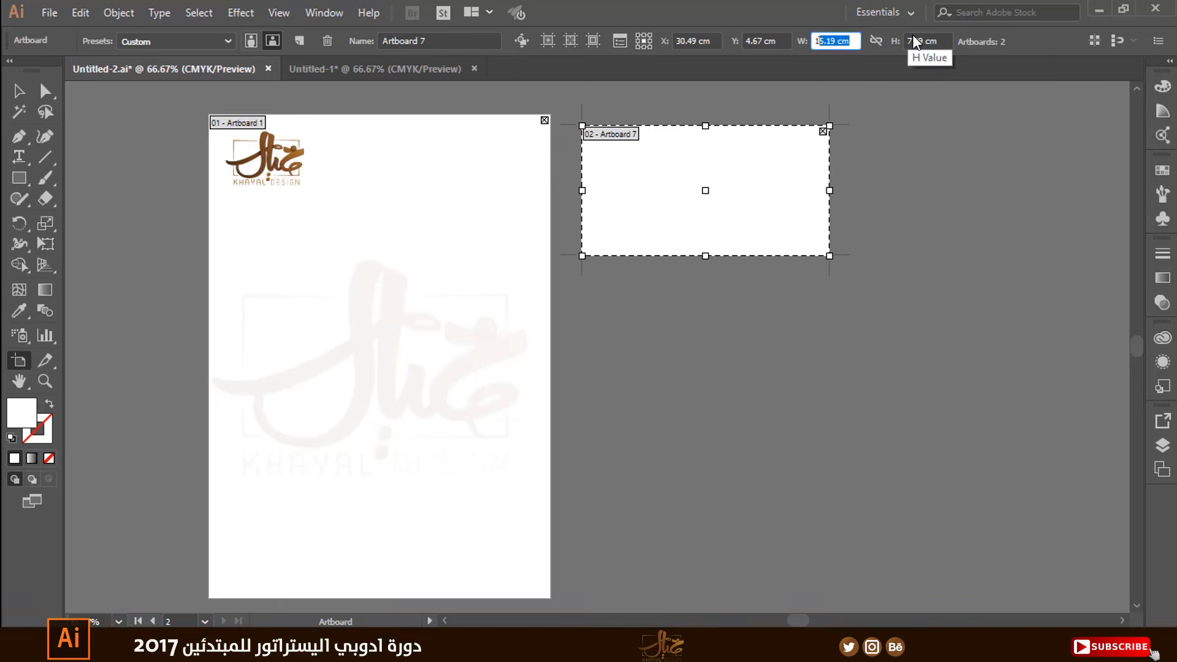
key(Tab)
click(833, 43)
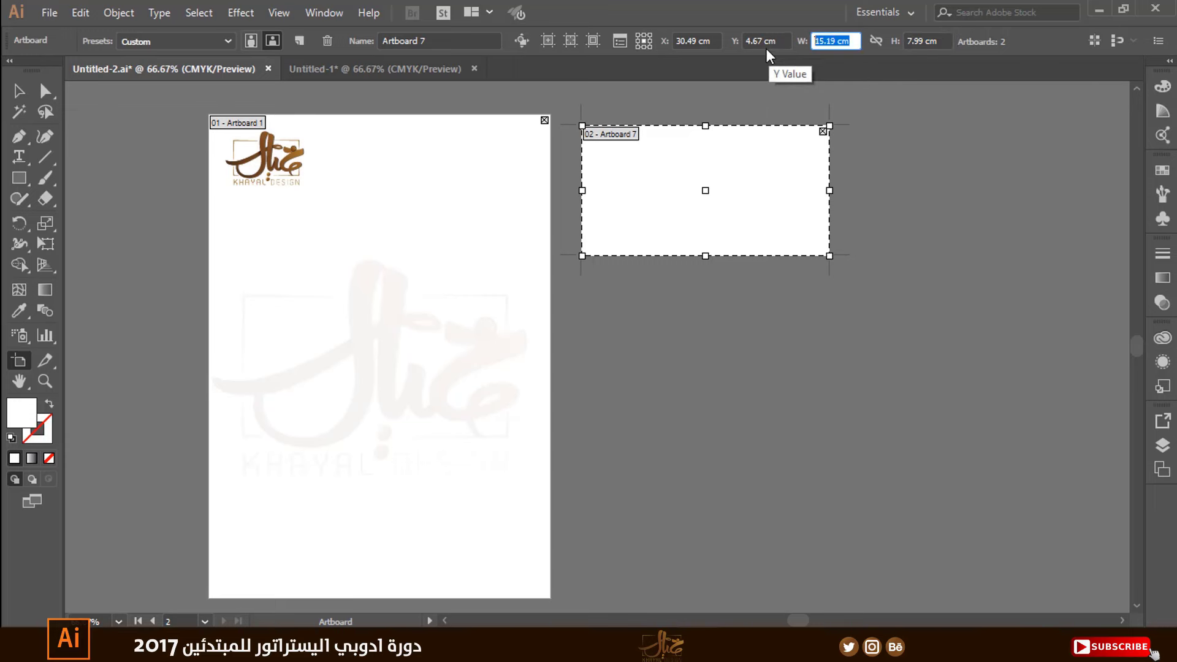
text(9)
key(Tab)
text(5)
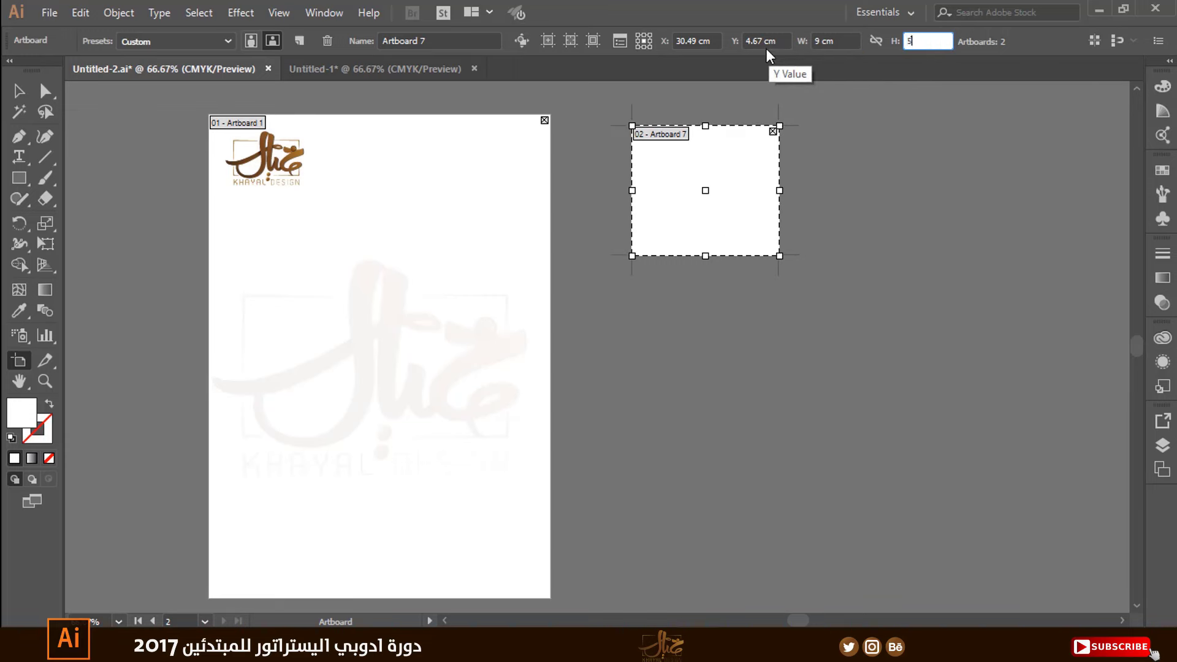
key(Return)
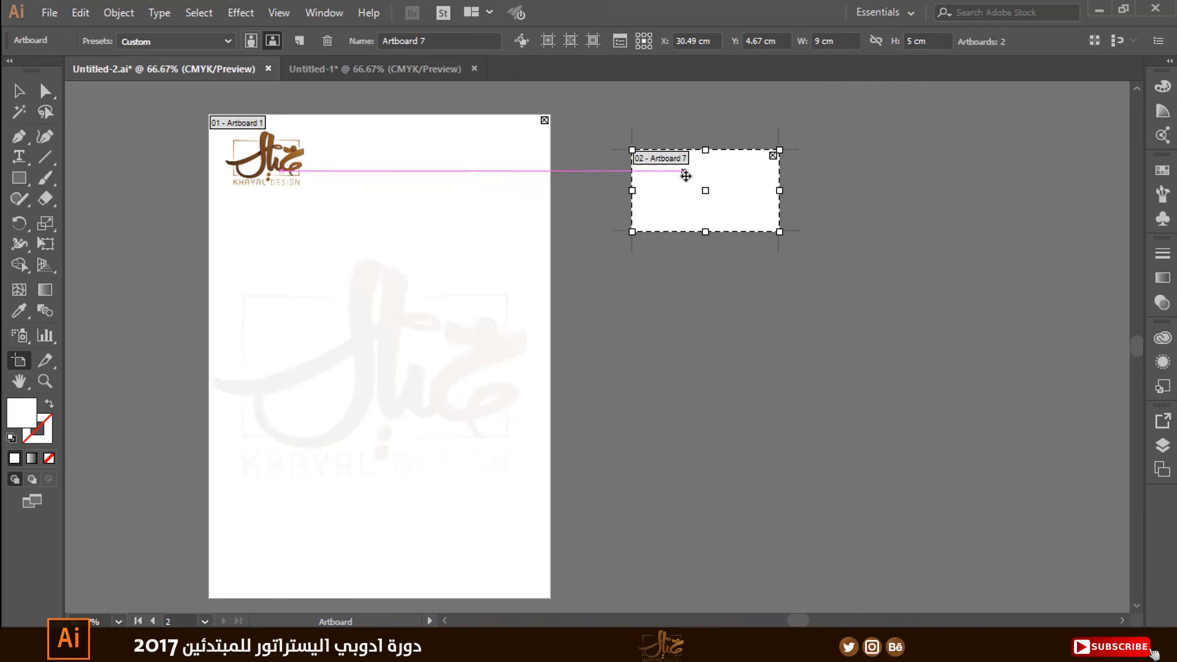
drag(676, 167, 621, 142)
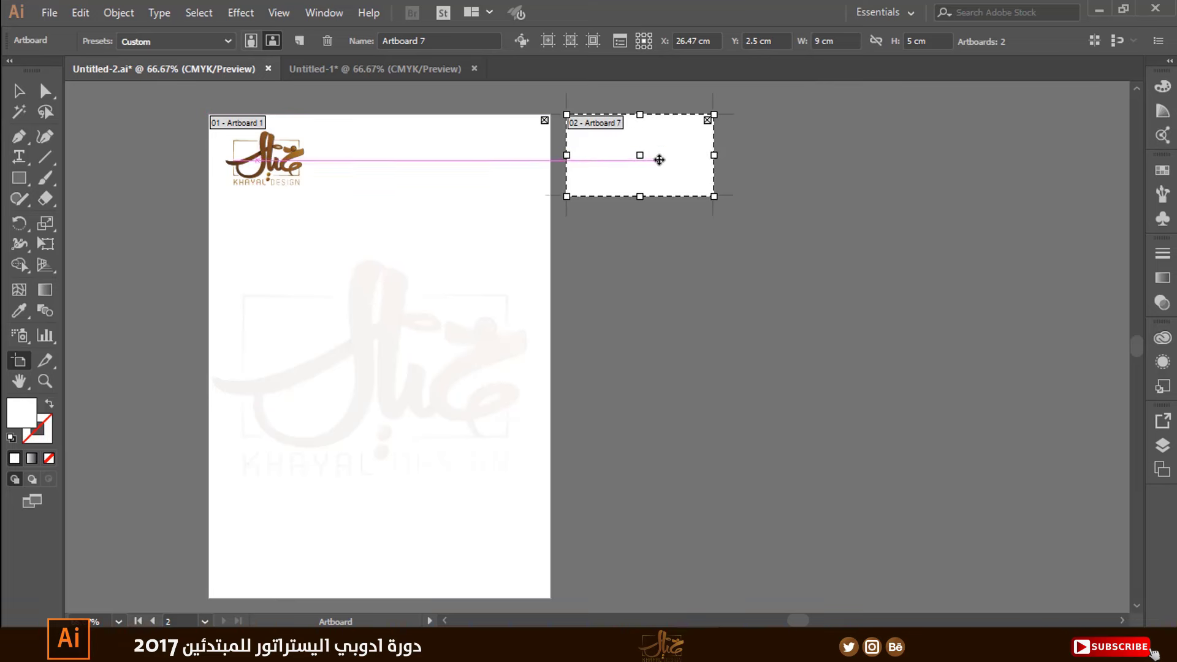
drag(657, 178, 657, 269)
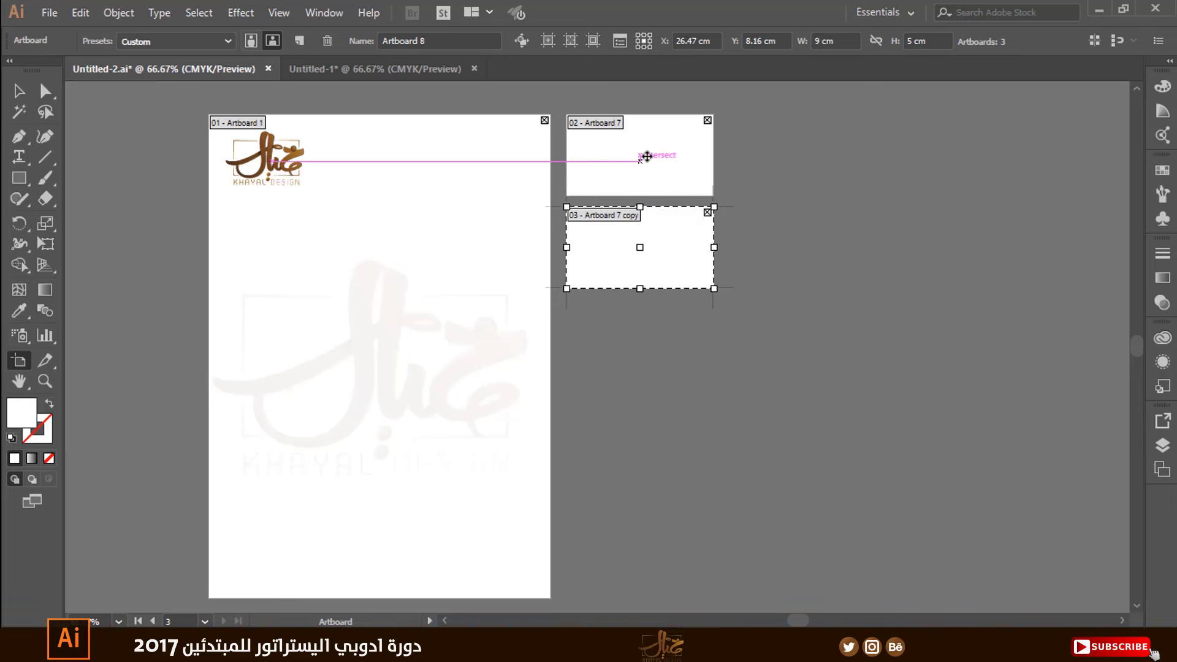
Paste the white business-card front and position it on the top card artboard
key(Escape)
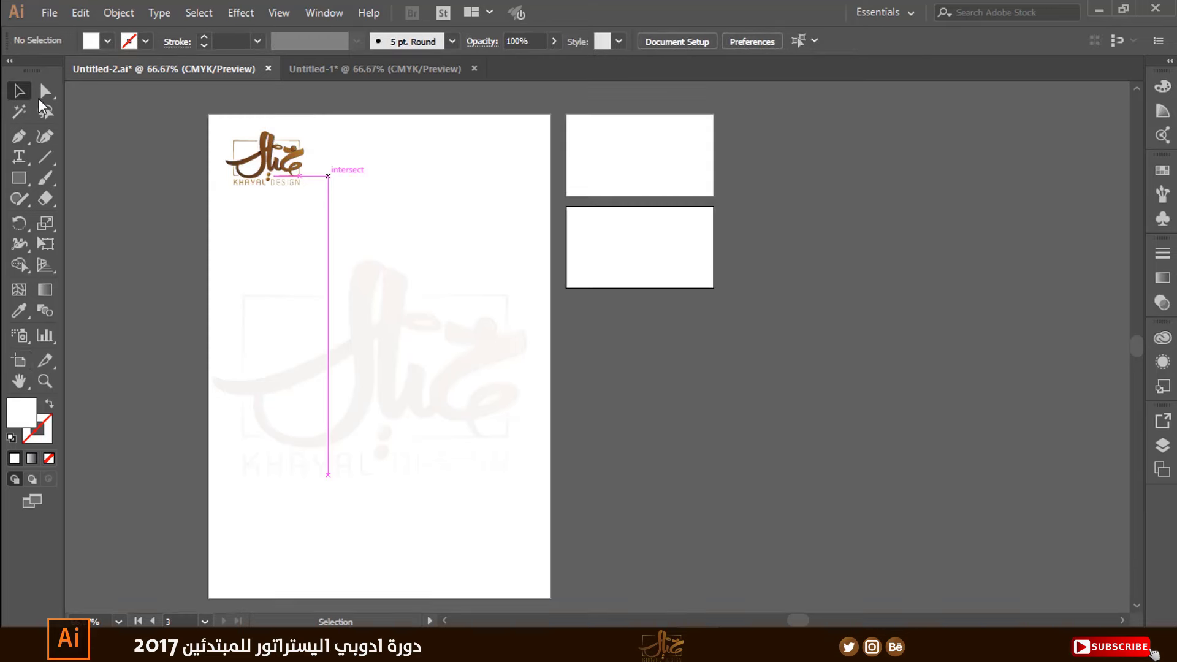
key(ctrl+v)
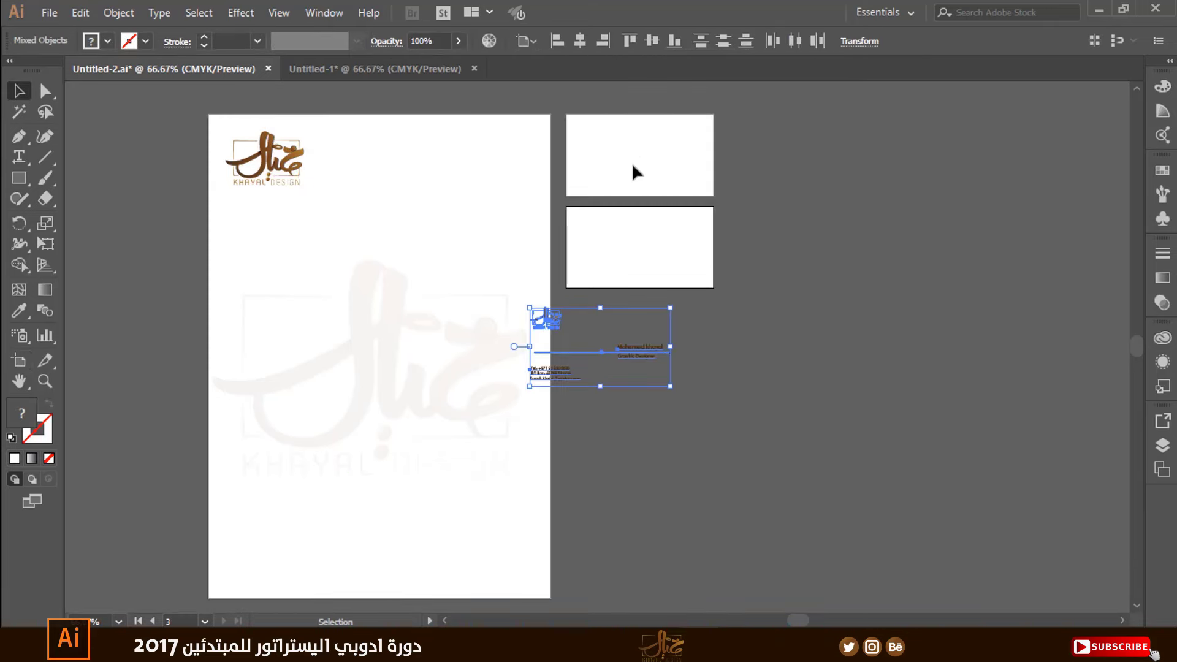
drag(559, 319, 599, 130)
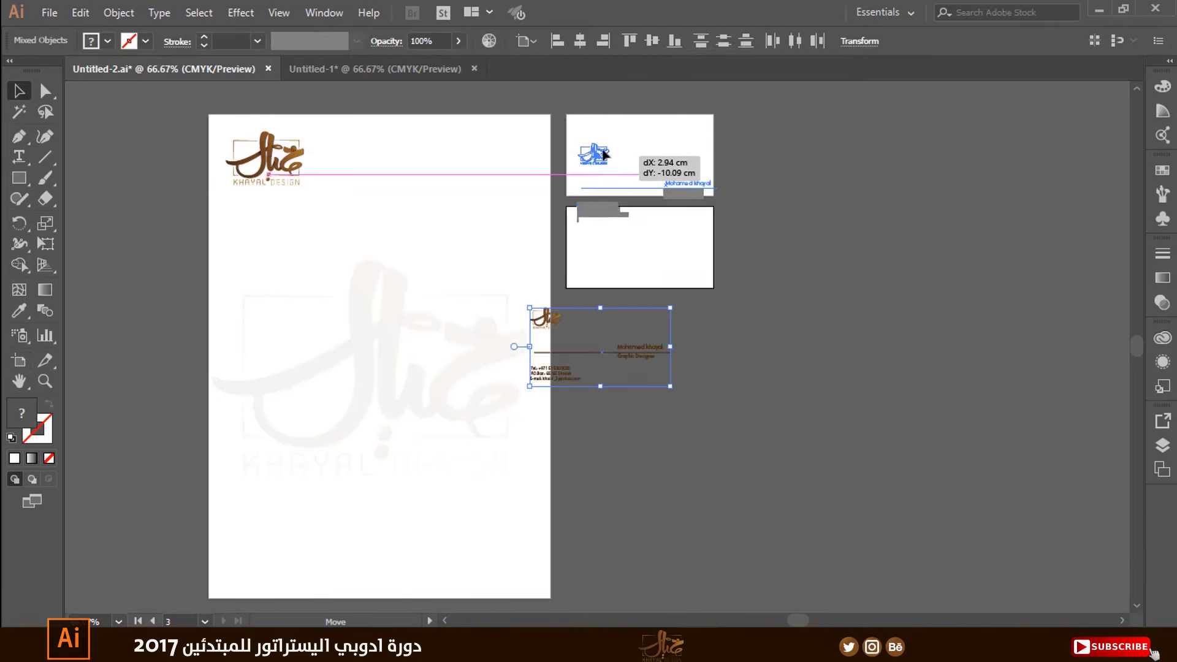
drag(599, 131, 602, 128)
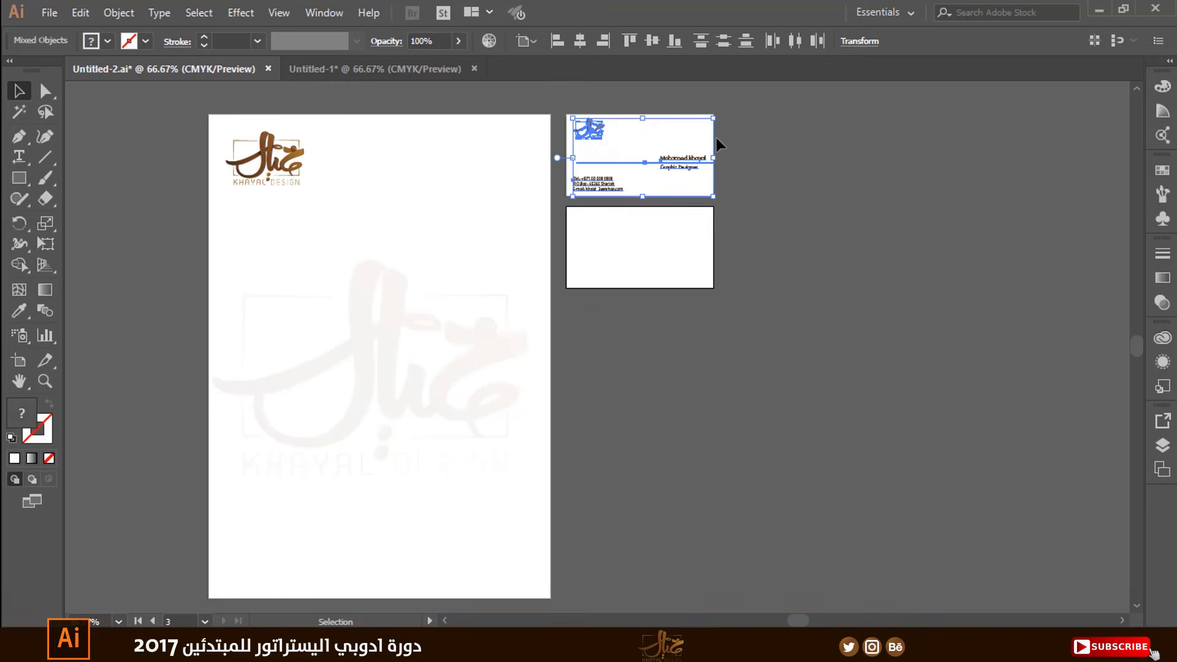
click(748, 150)
Copy the brown card back from Untitled-1 and place it on the lower card artboard in Untitled-2
click(374, 68)
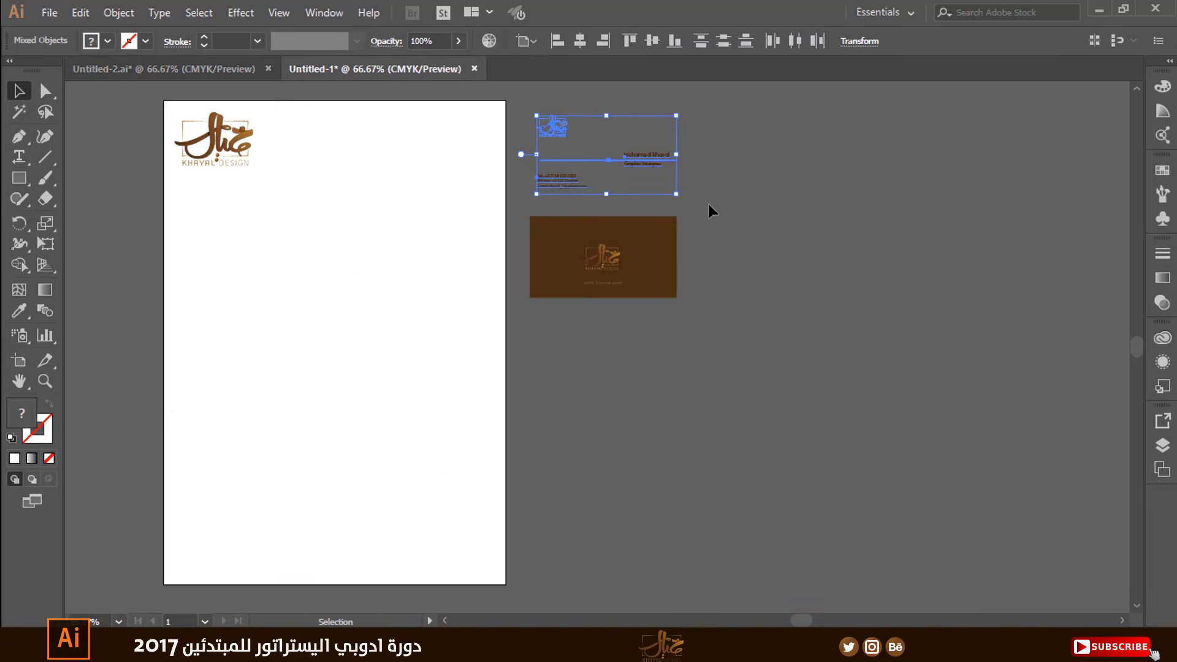
click(531, 293)
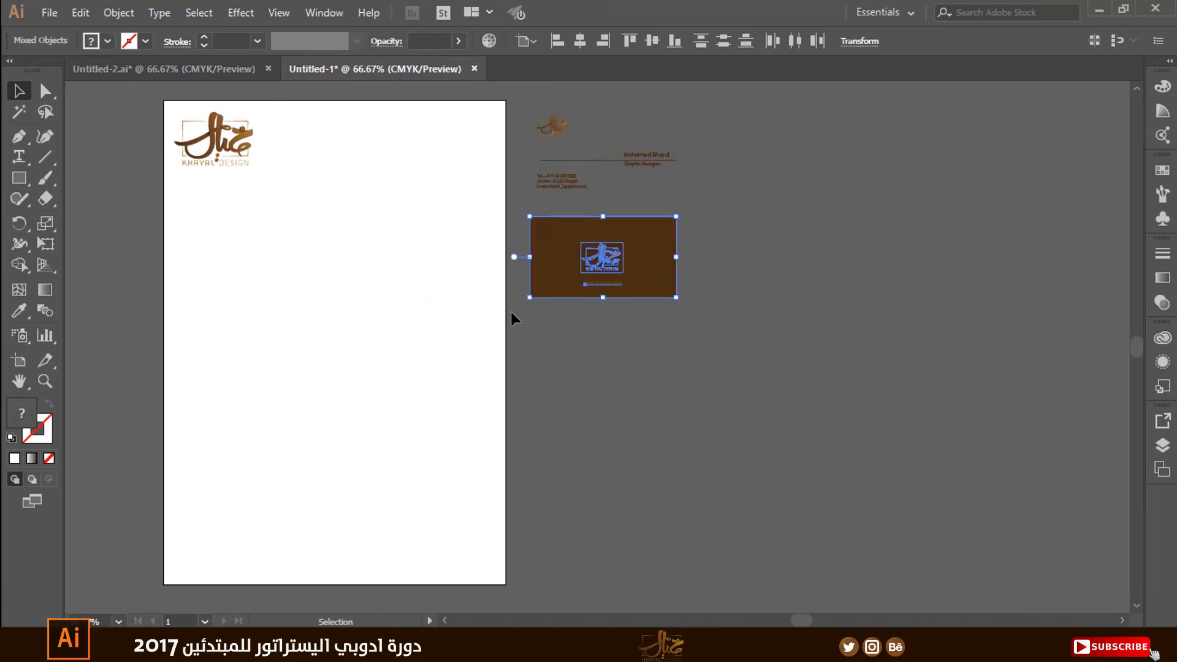
click(149, 75)
key(ctrl+v)
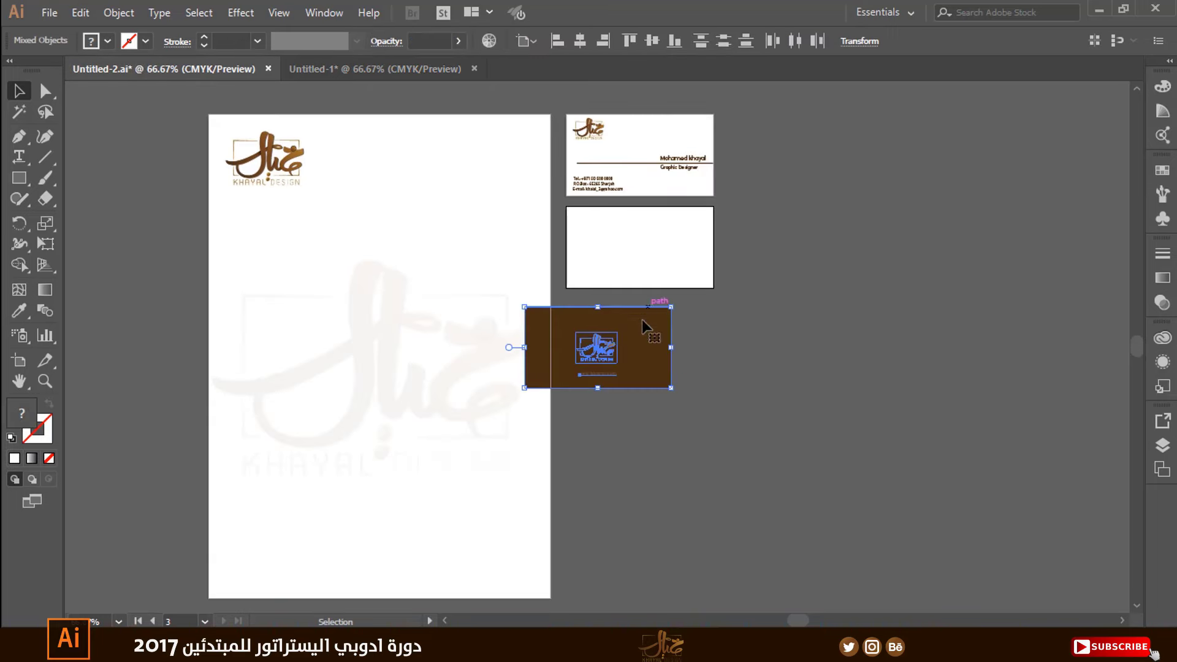
drag(643, 320, 680, 224)
click(770, 249)
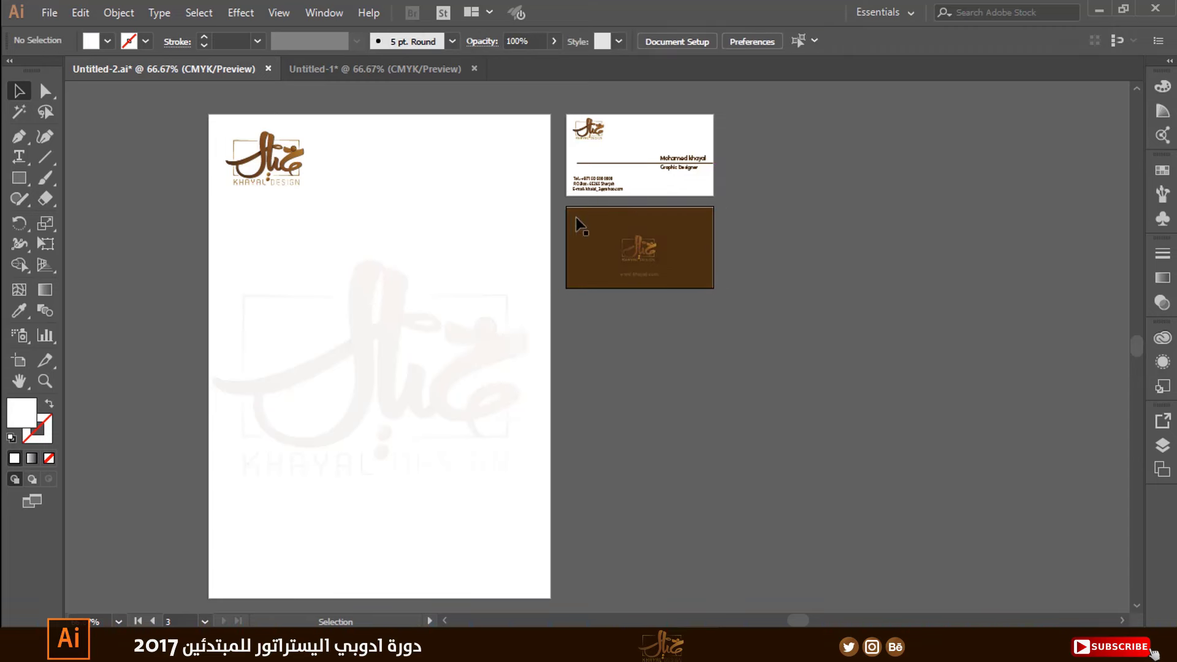
click(25, 360)
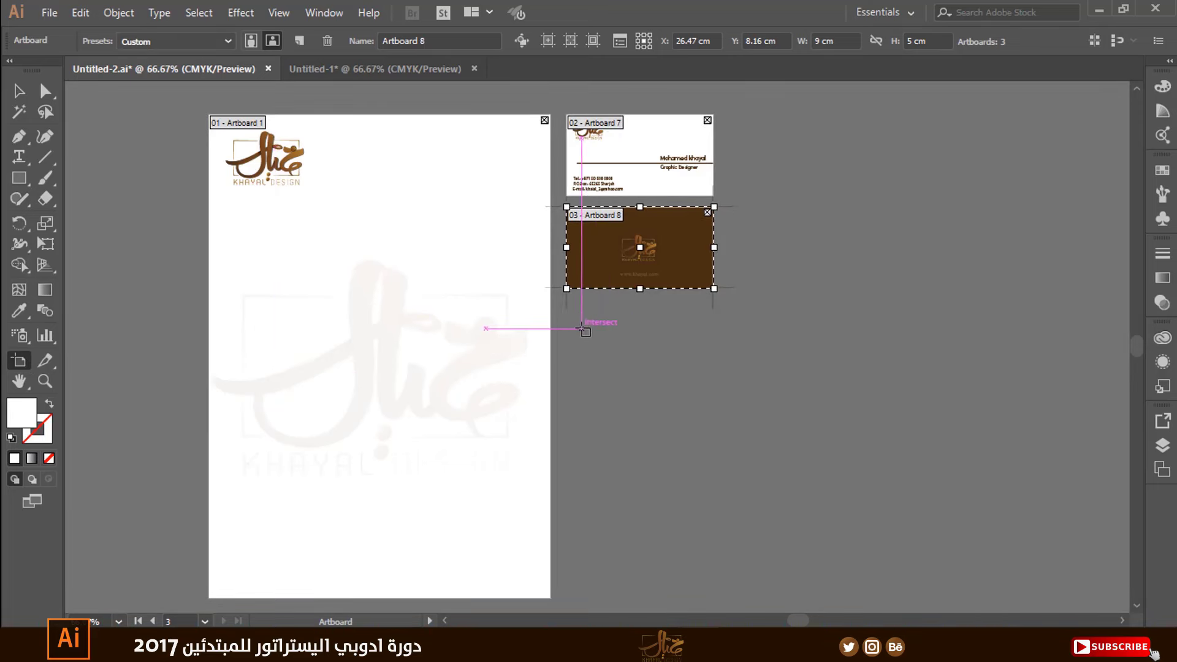
Duplicate the card-back artboard, resize the copy to 22 × 11 cm, and move it below the cards
mouse_move(578, 329)
mouse_down()
mouse_move(861, 425)
mouse_move(933, 476)
mouse_up()
key(ctrl+z)
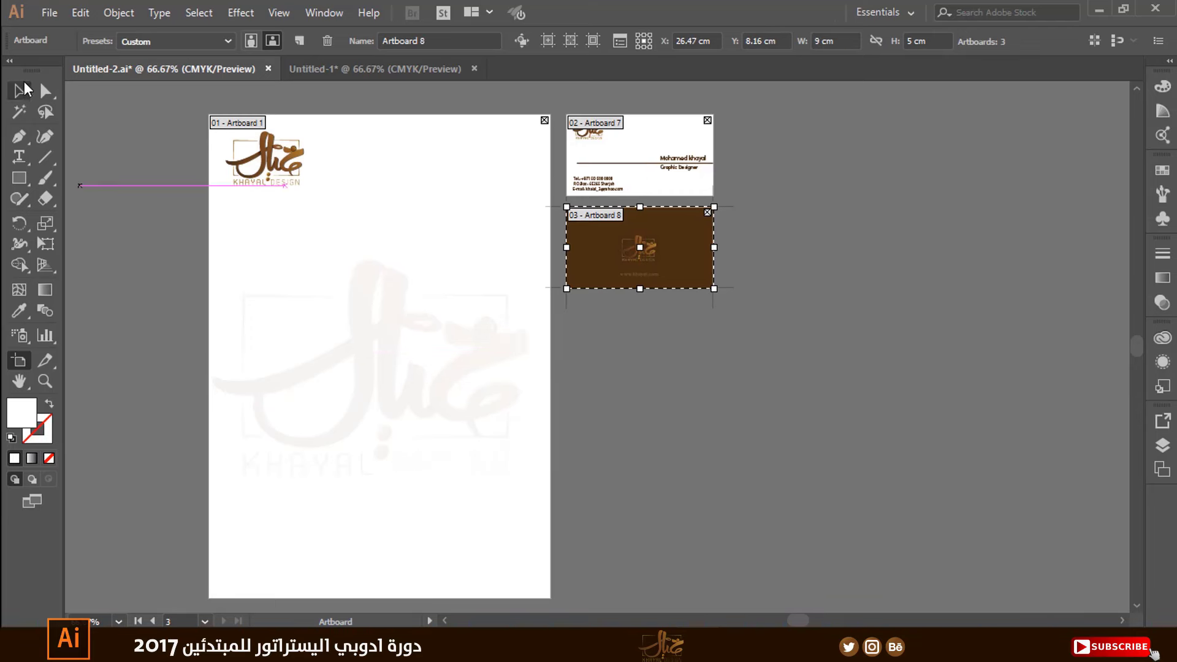
click(19, 91)
key(shift+o)
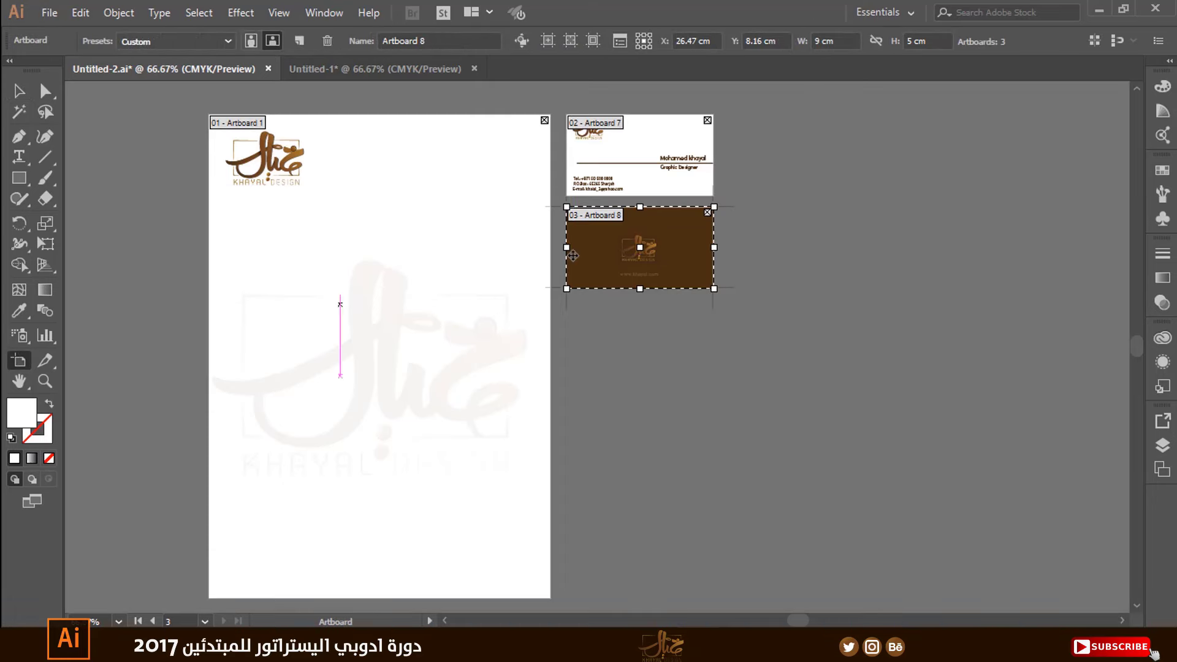
drag(579, 273, 689, 352)
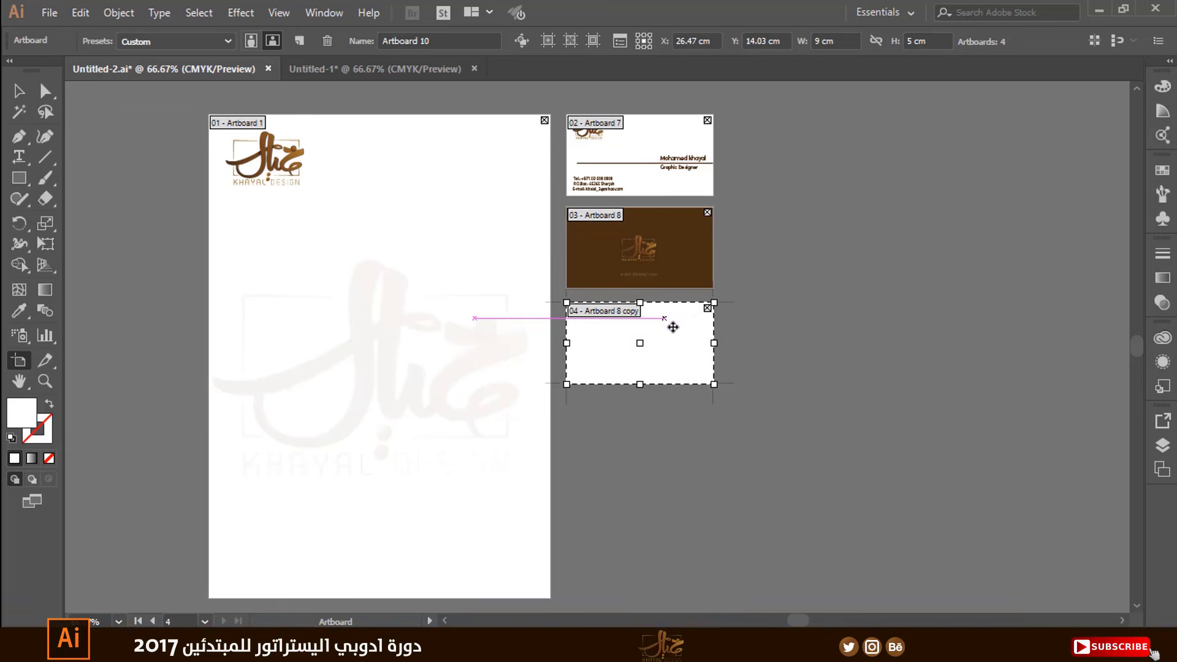
click(840, 42)
text(22)
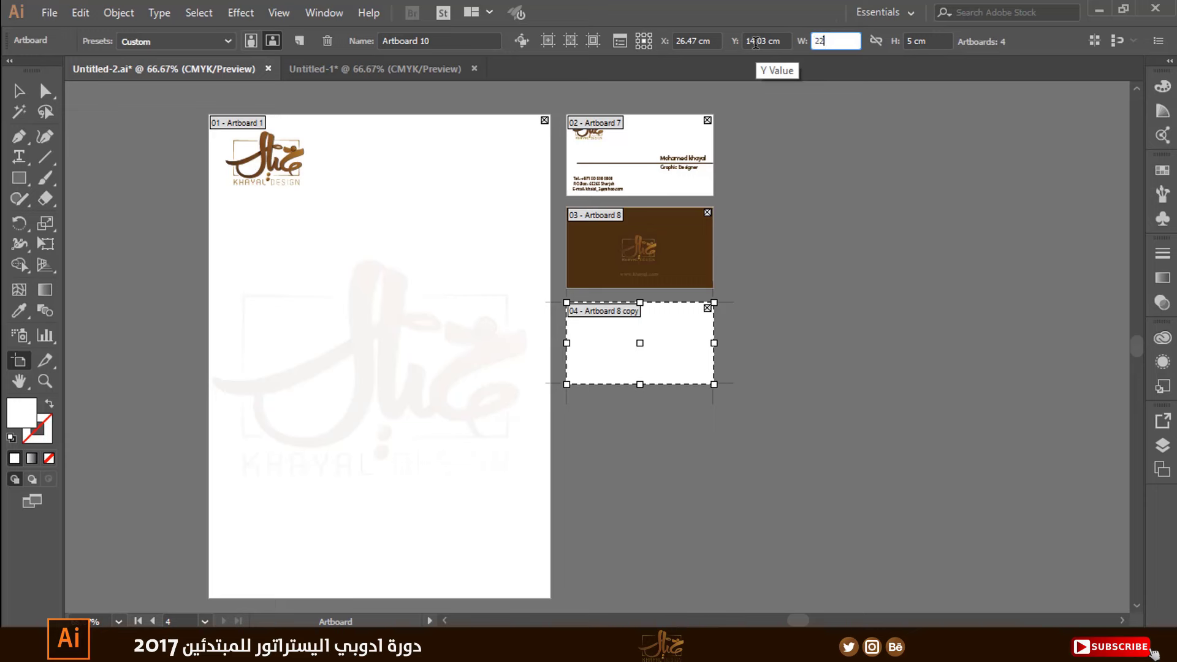
key(Tab)
text(11)
key(Return)
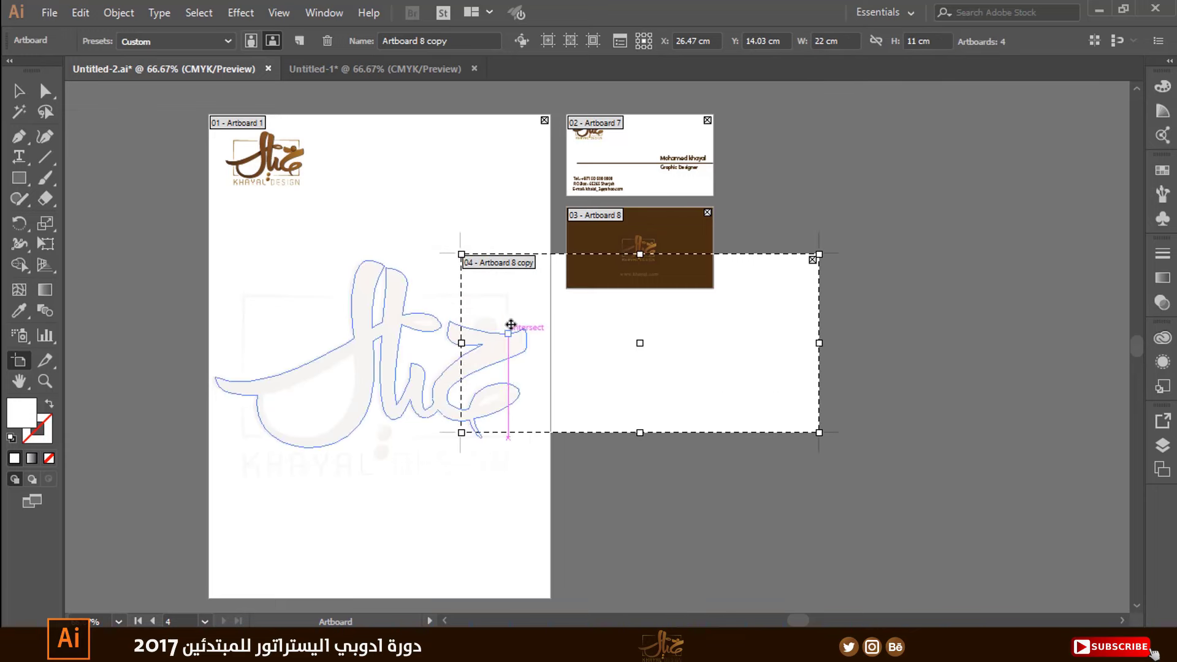
drag(638, 328, 736, 394)
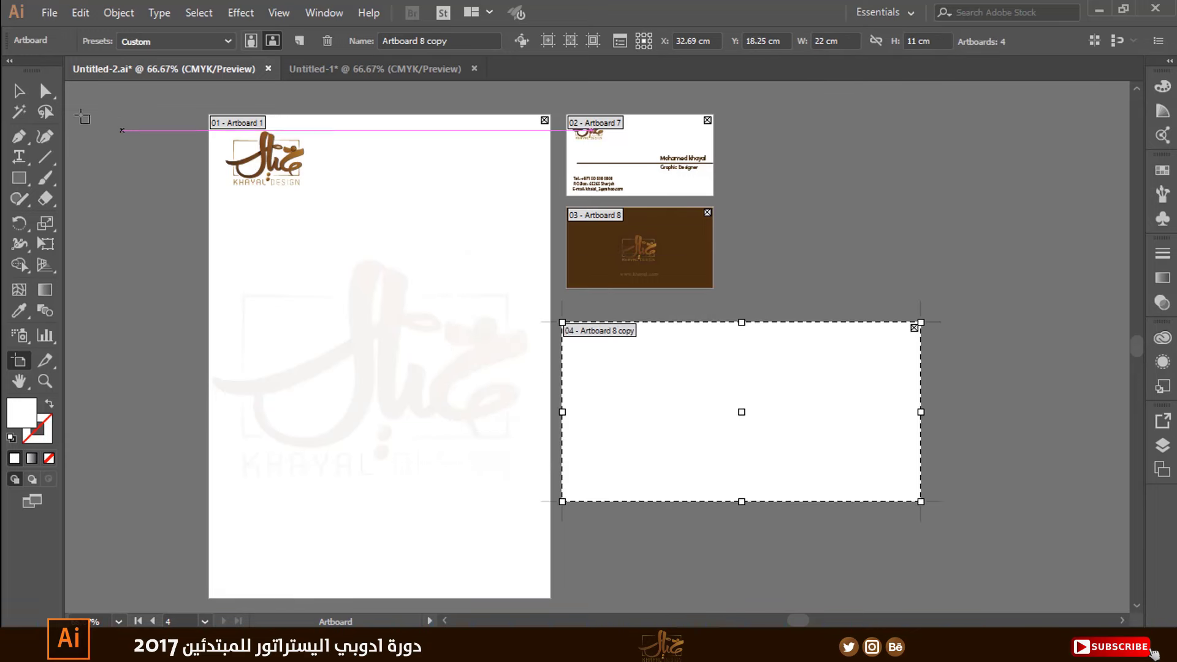
click(19, 91)
Copy the card logo to the envelope artboard's top-left and the contact text to its bottom-left
mouse_move(563, 142)
mouse_down()
mouse_move(590, 357)
mouse_move(624, 332)
mouse_move(622, 354)
mouse_move(648, 357)
mouse_up()
mouse_move(601, 184)
mouse_down()
mouse_move(655, 486)
mouse_move(690, 444)
mouse_up()
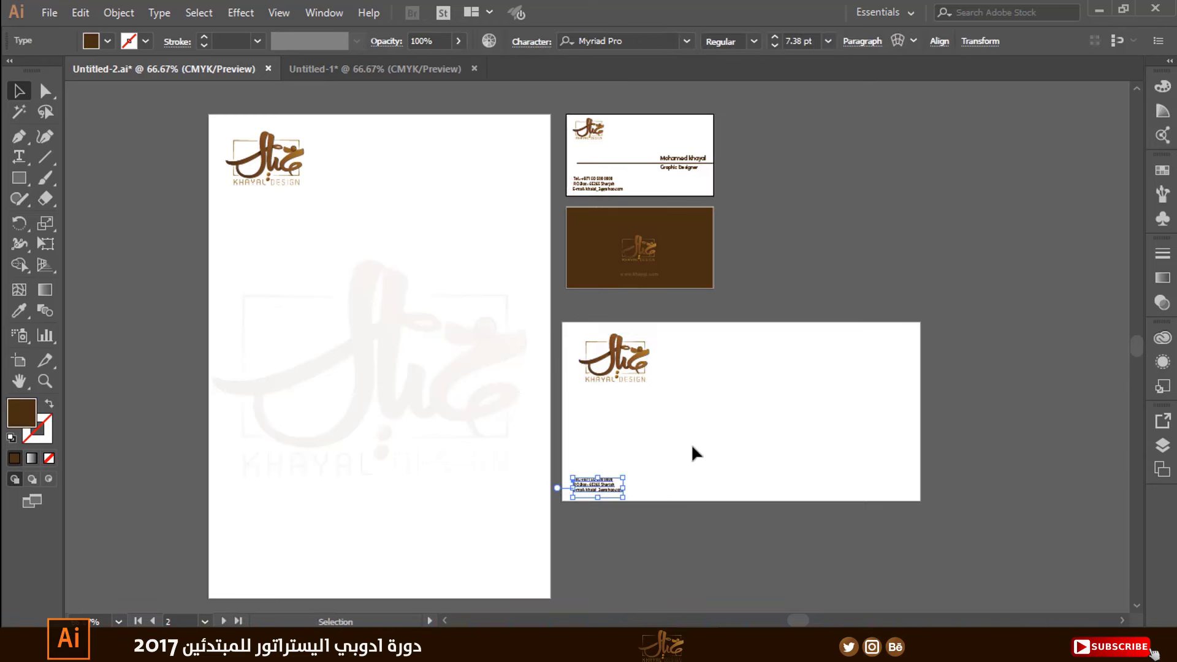
click(743, 379)
drag(728, 362, 714, 338)
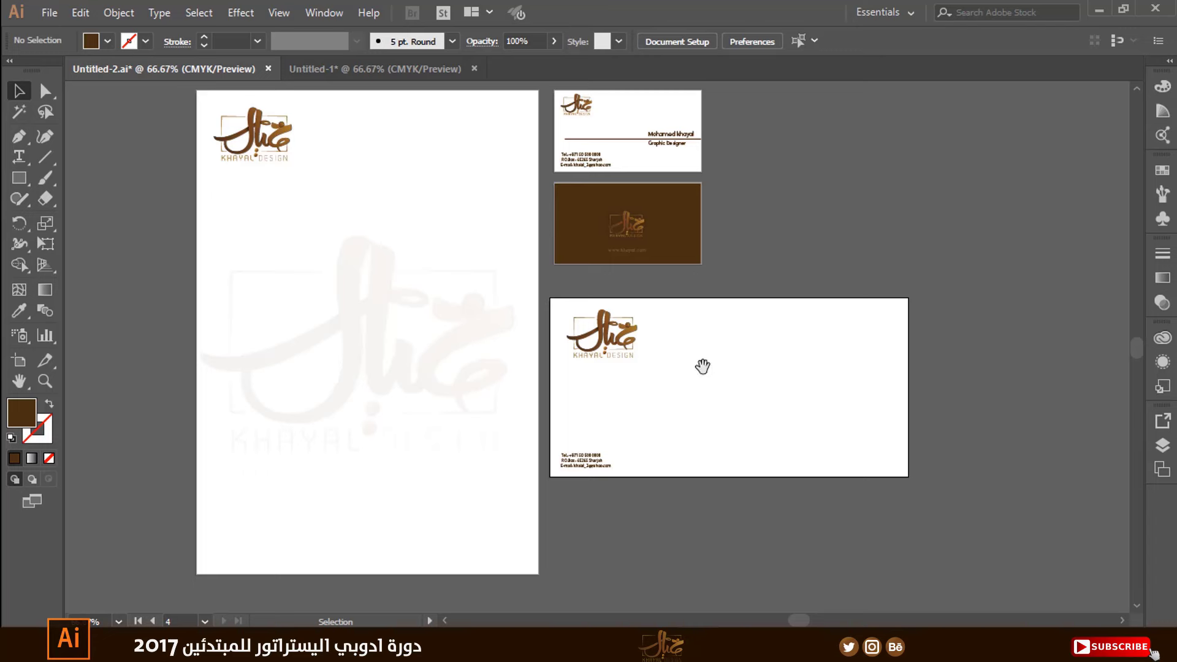
drag(703, 366, 713, 388)
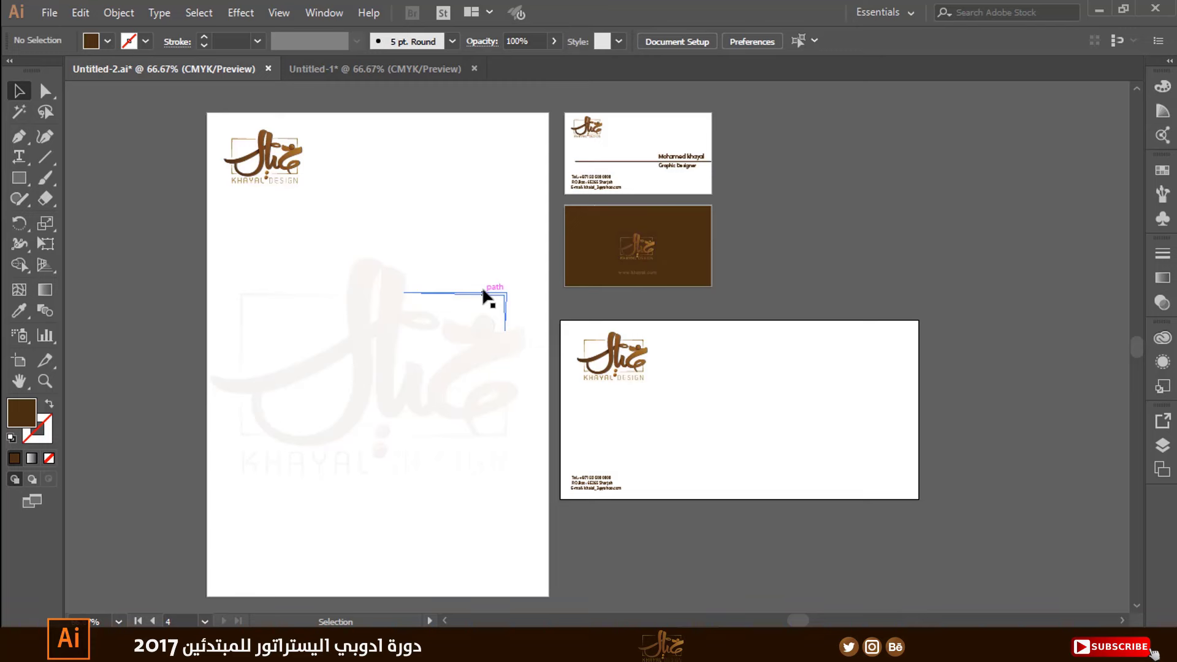
Name the letterhead artboard 'Letter Head' and the card front artboard 'card face'
click(17, 361)
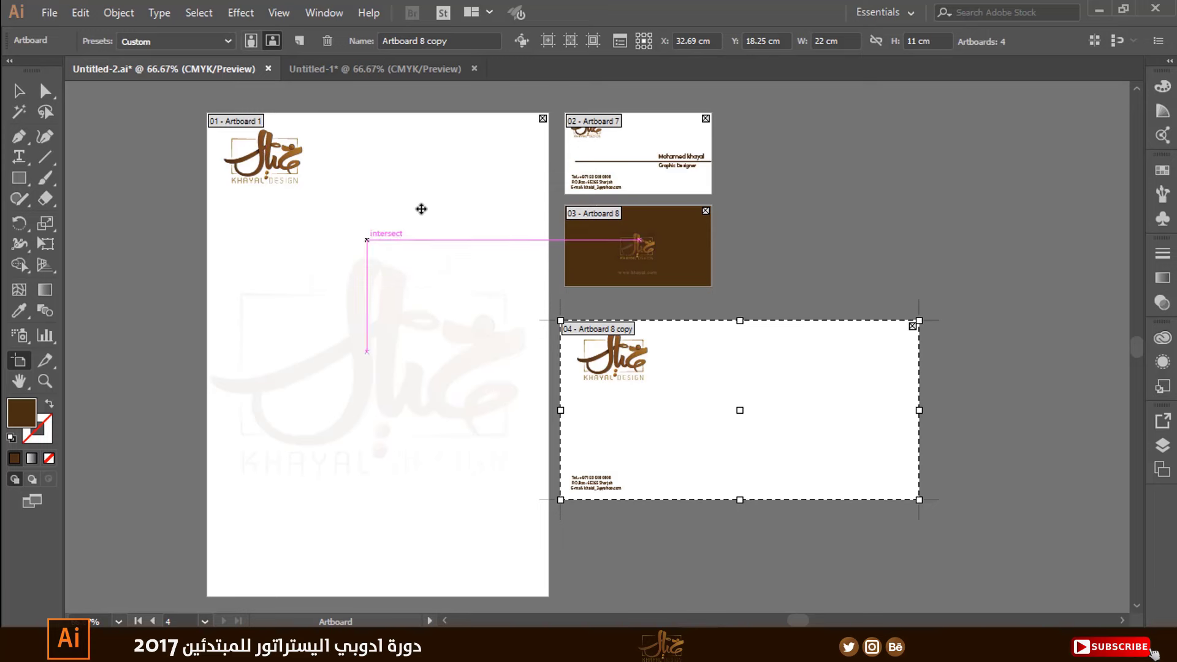
click(443, 163)
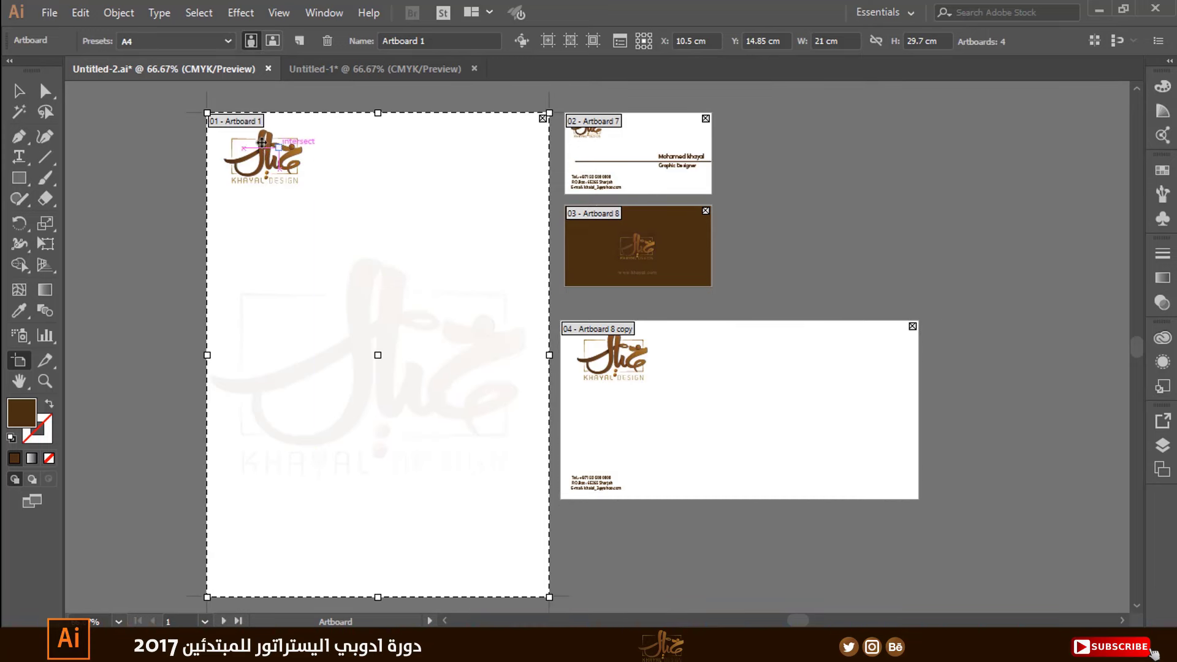
drag(441, 41, 380, 41)
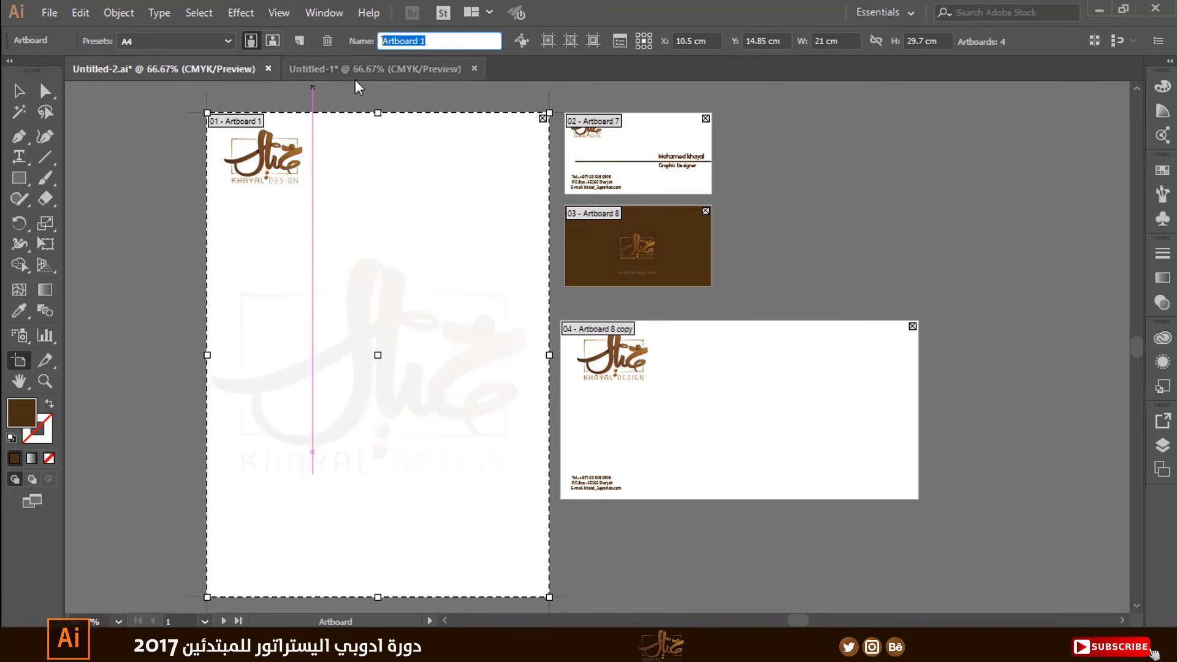
text(1)
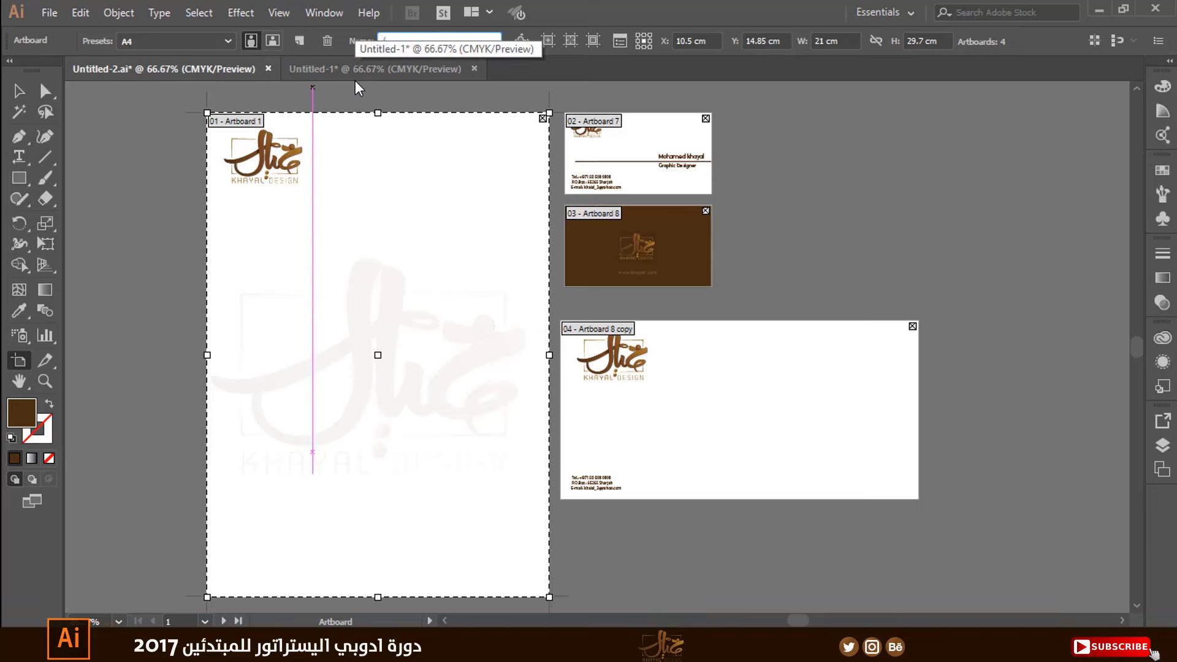
key(BackSpace)
text(Letter Head)
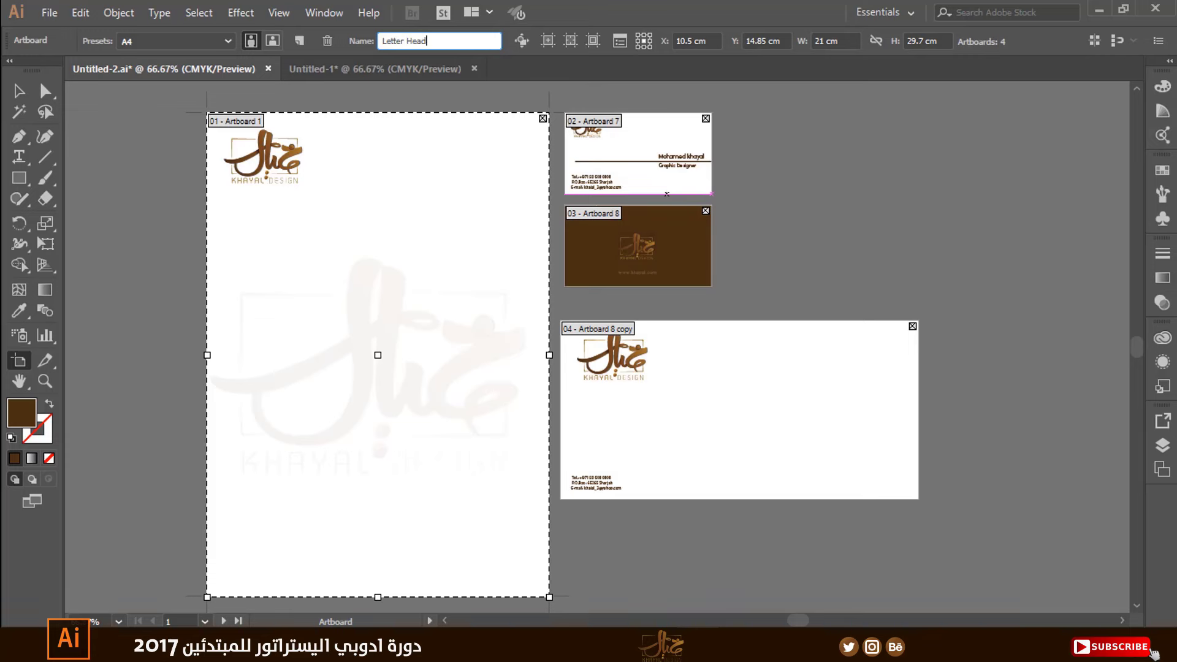
click(636, 127)
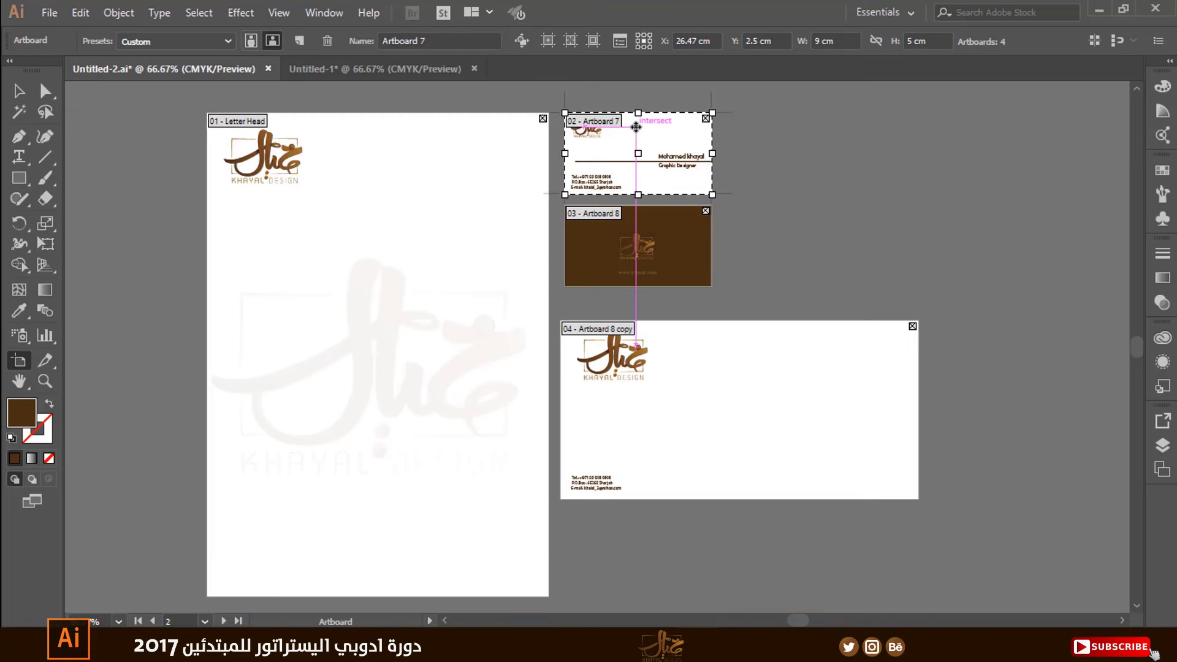
click(431, 39)
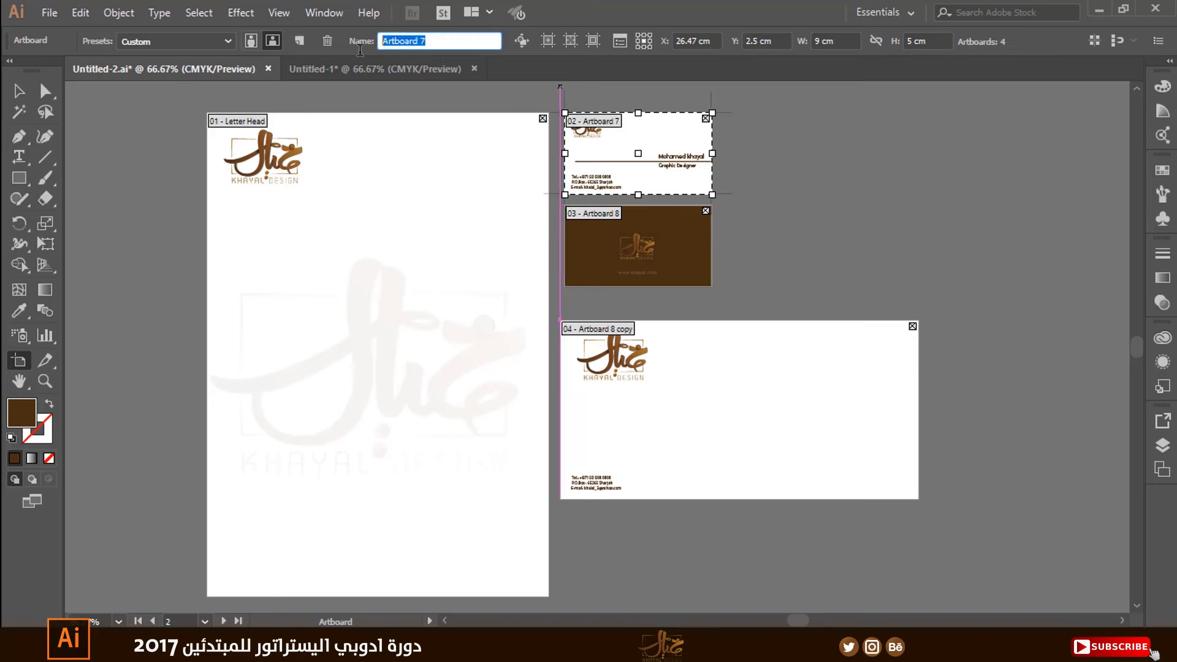
text(card )
text(face)
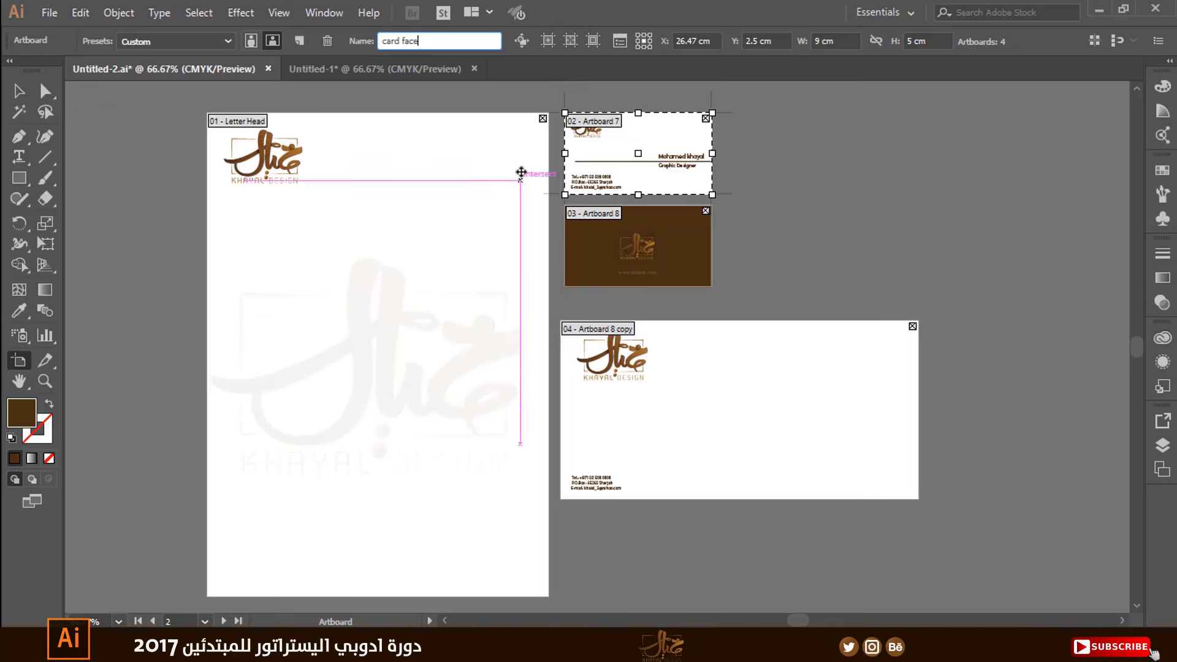
key(Return)
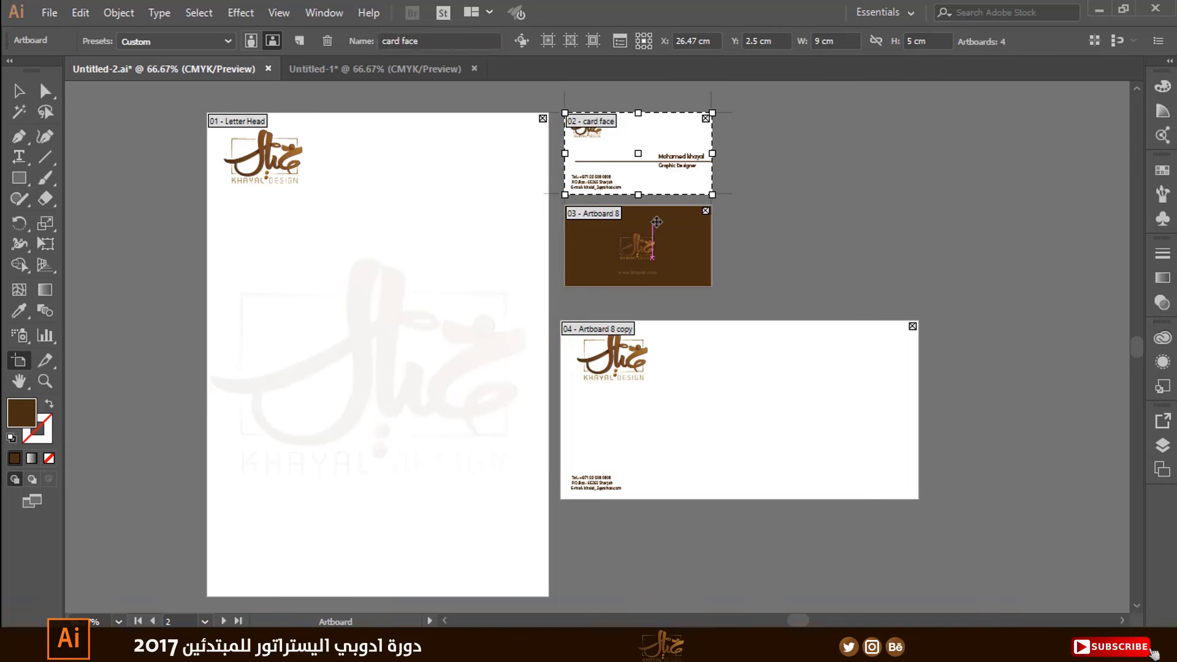
Name the brown card artboard 'card back' and the fourth artboard 'envelope'
click(656, 222)
click(386, 41)
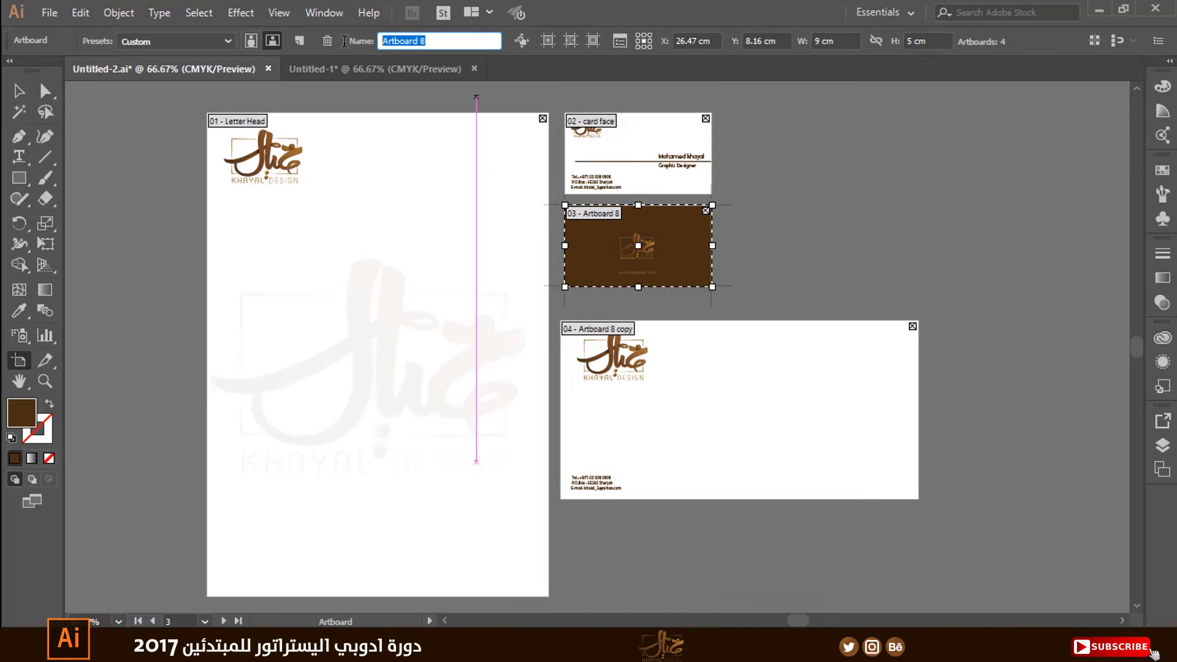
text(card back)
click(751, 329)
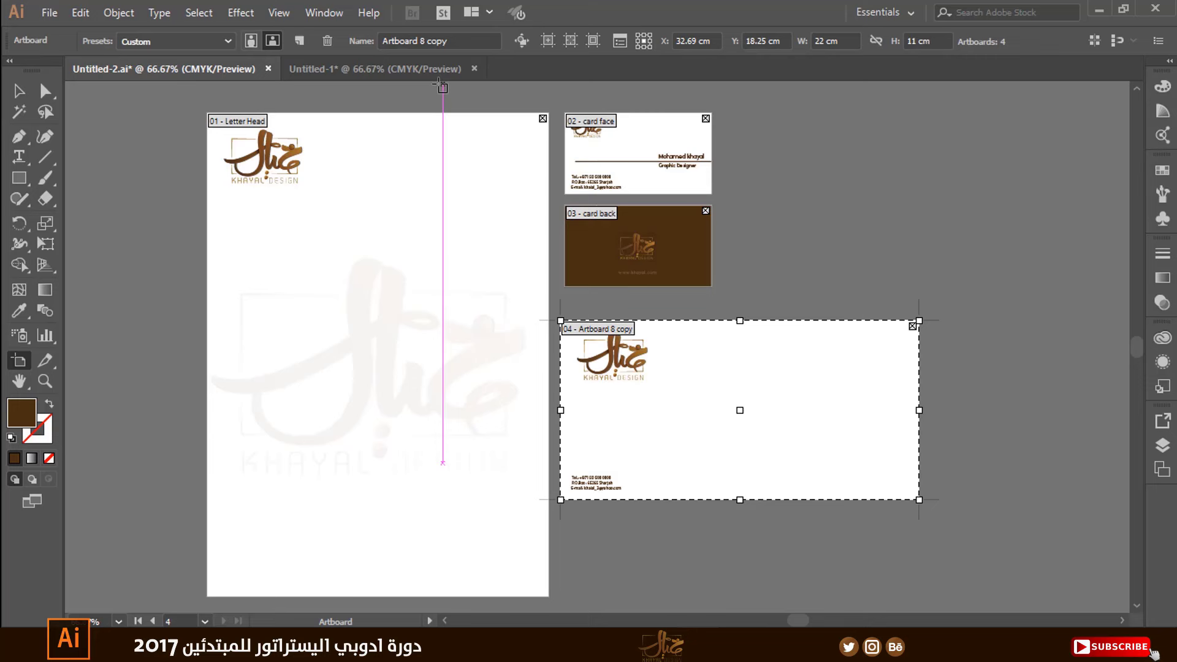
click(457, 42)
text(enve)
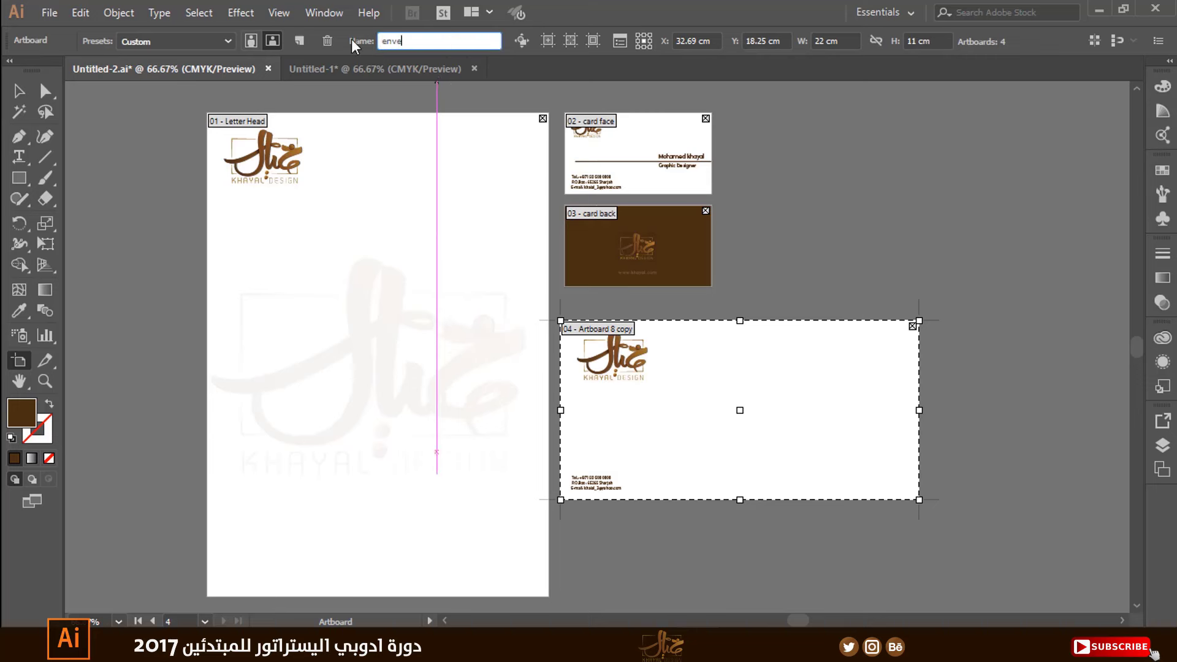
text(l)
text(ope)
key(BackSpace)
key(BackSpace)
key(BackSpace)
key(BackSpace)
text(lop)
text(e)
key(Return)
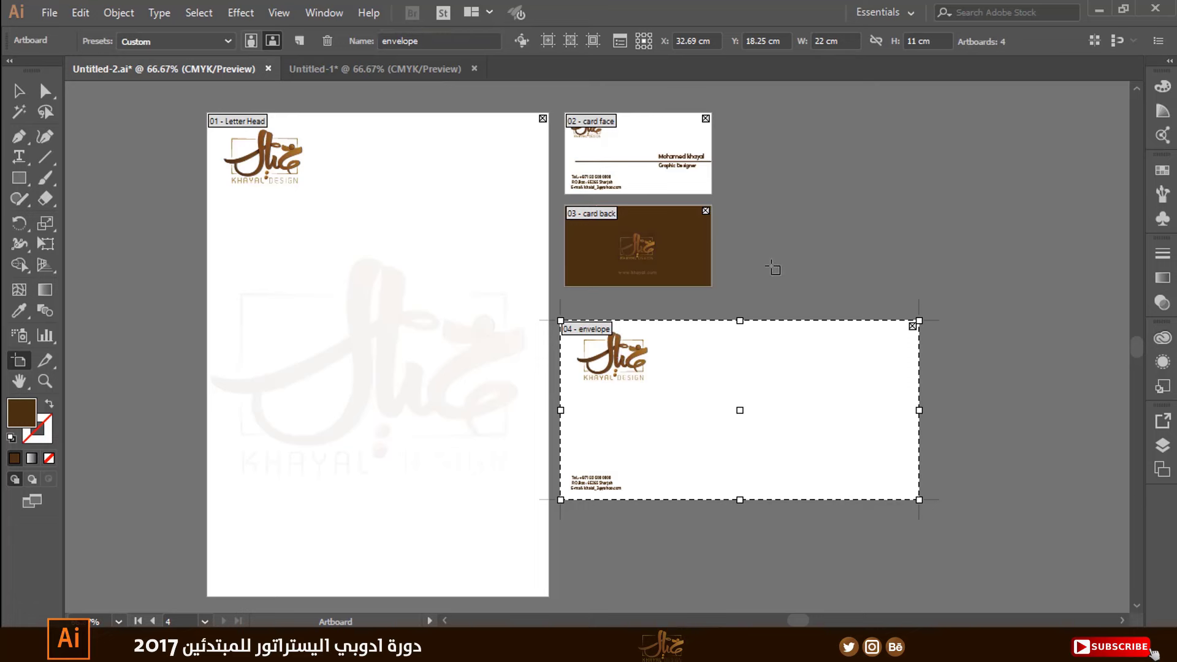
key(v)
click(480, 269)
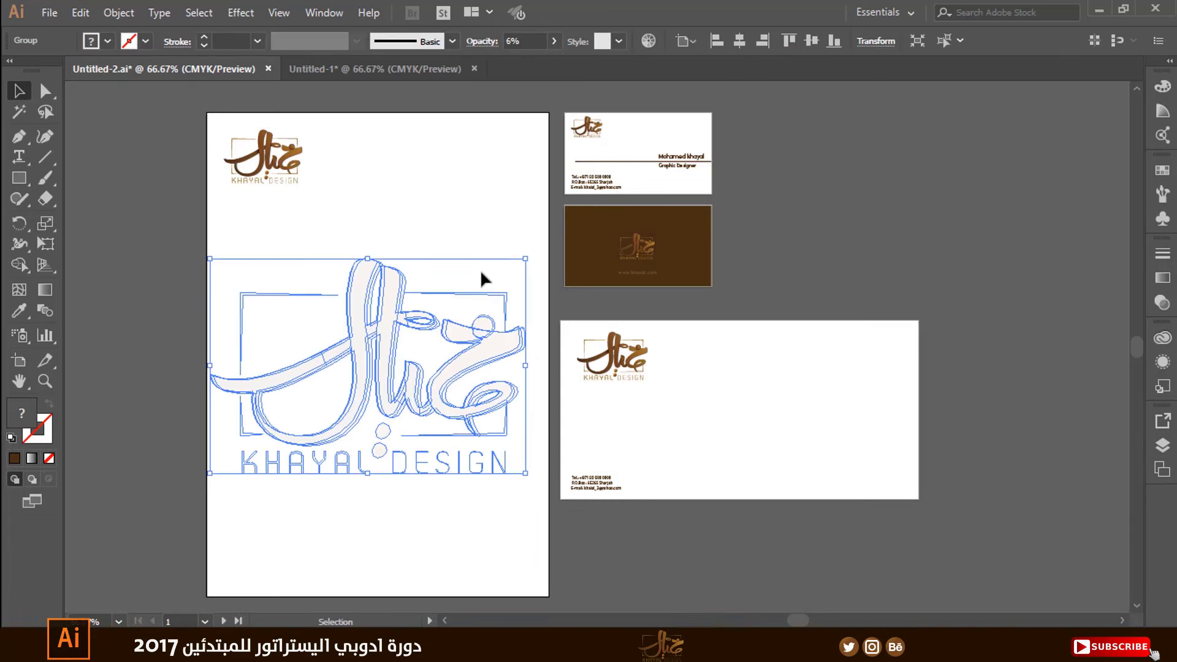
click(787, 231)
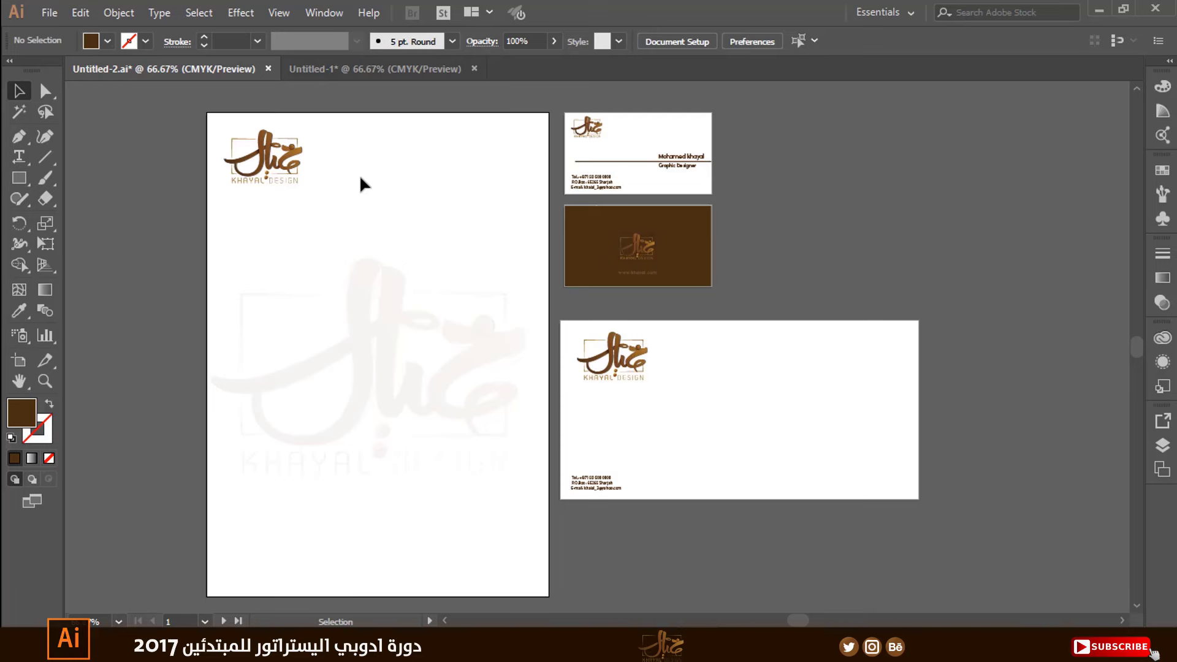
click(18, 362)
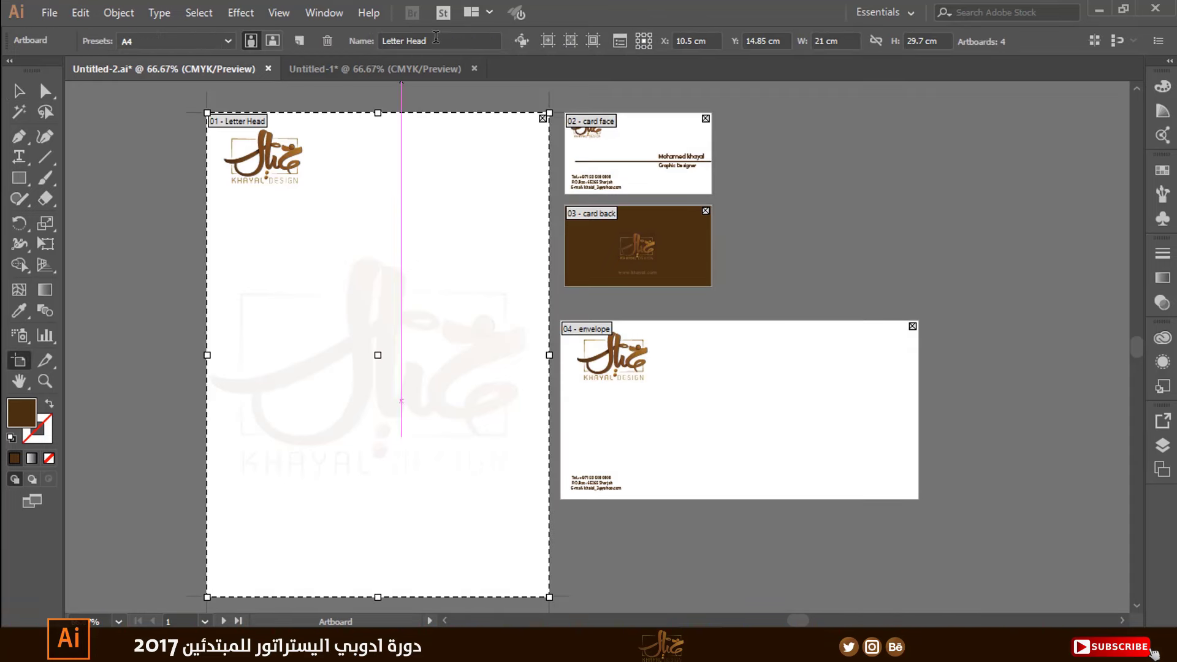
click(586, 135)
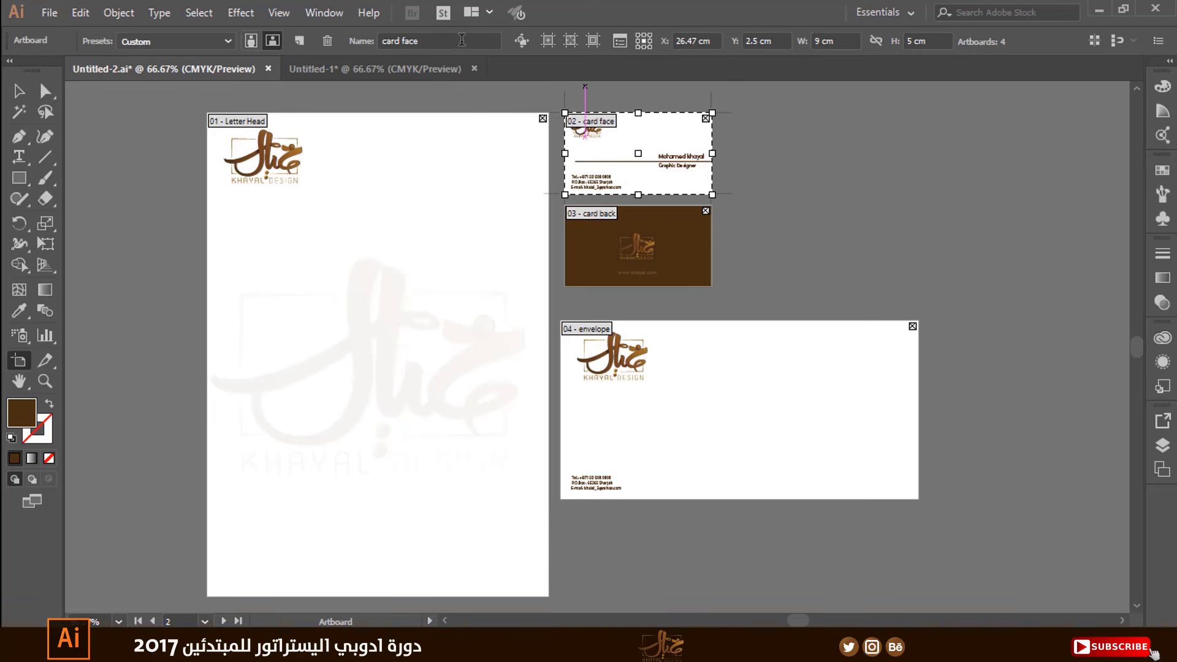
click(715, 343)
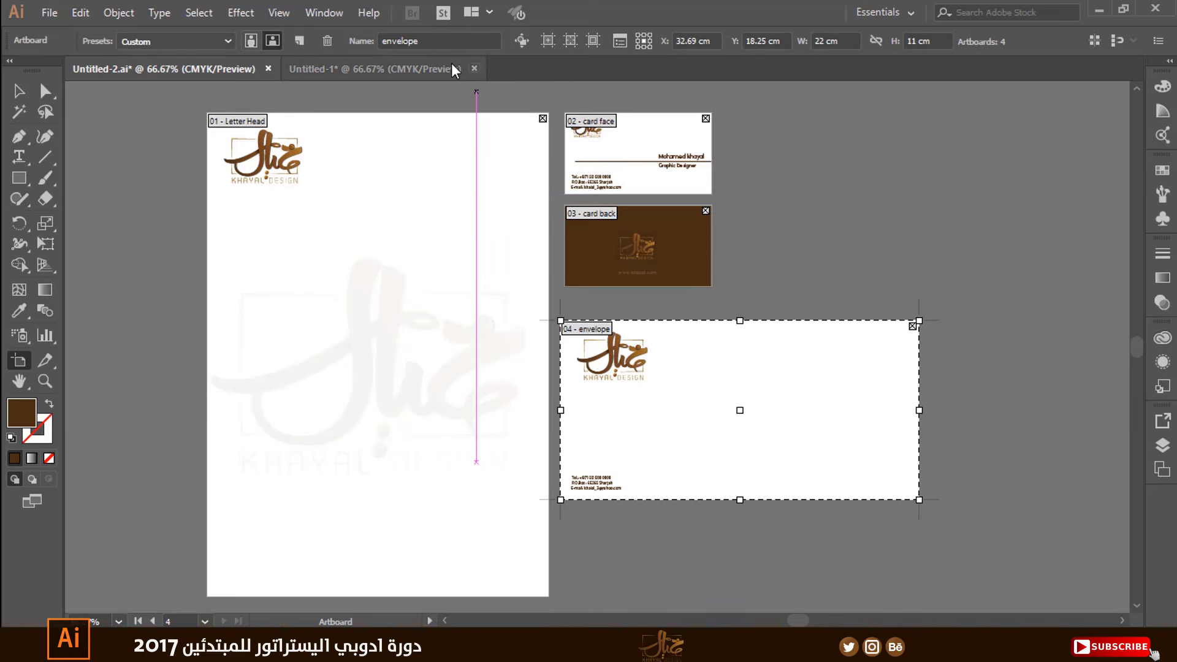
click(19, 91)
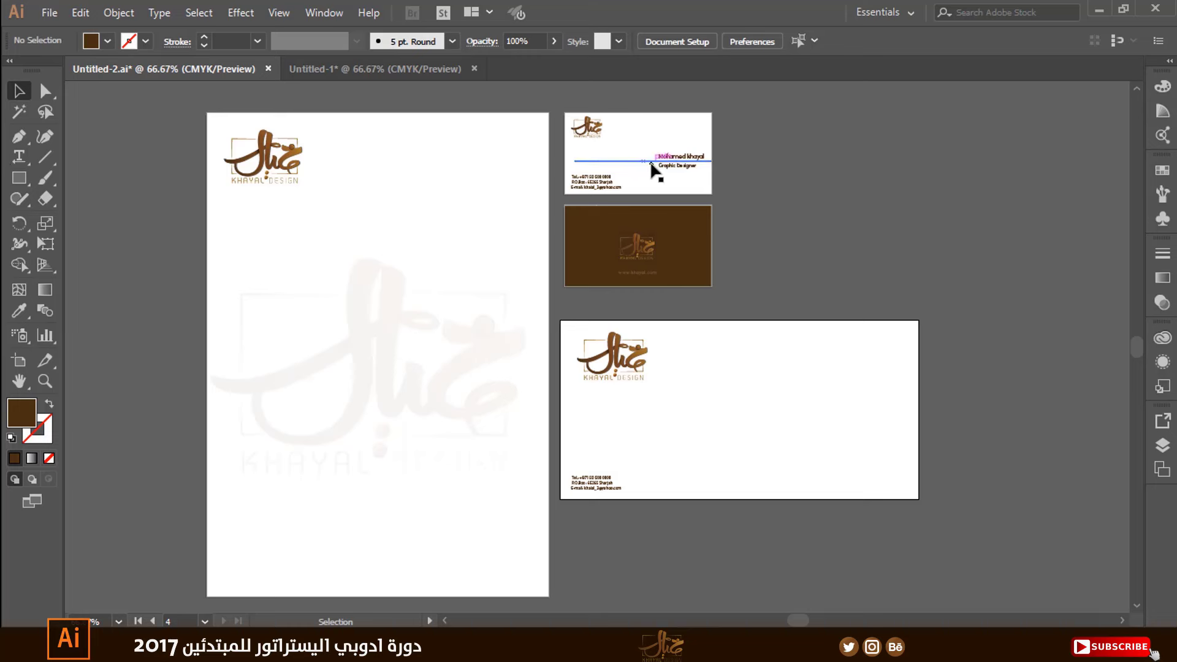
click(44, 13)
mouse_move(79, 315)
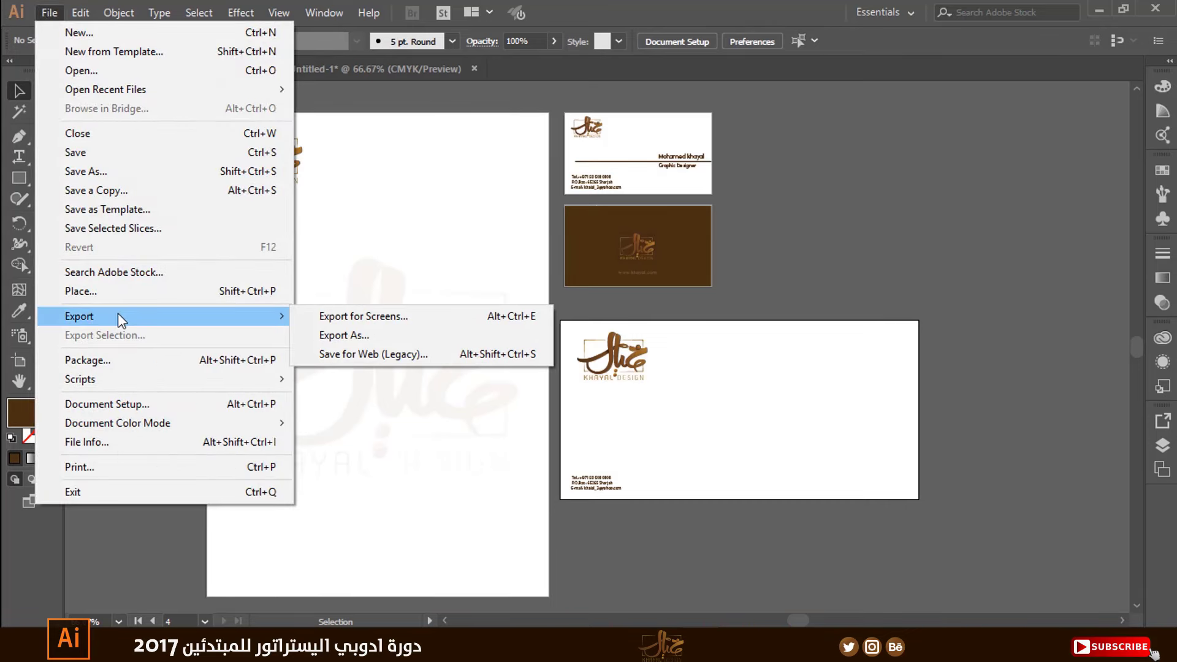
Export the whole document as JPEG file Untitled-2 to the Desktop, accepting default JPEG options
click(338, 334)
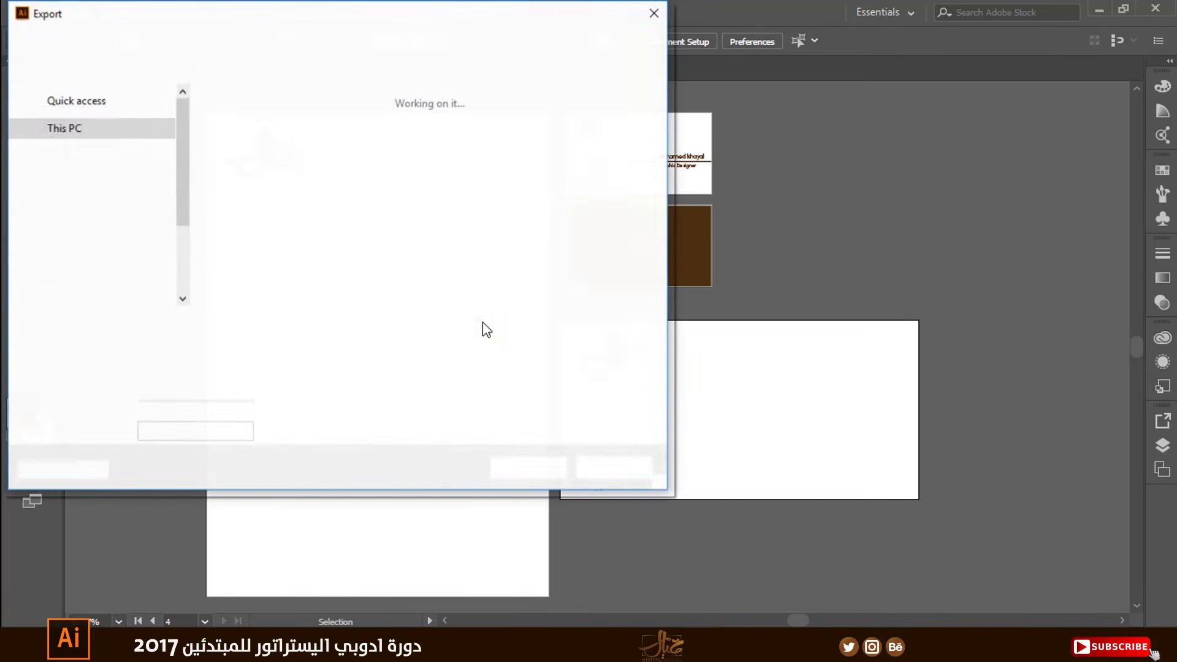
click(69, 121)
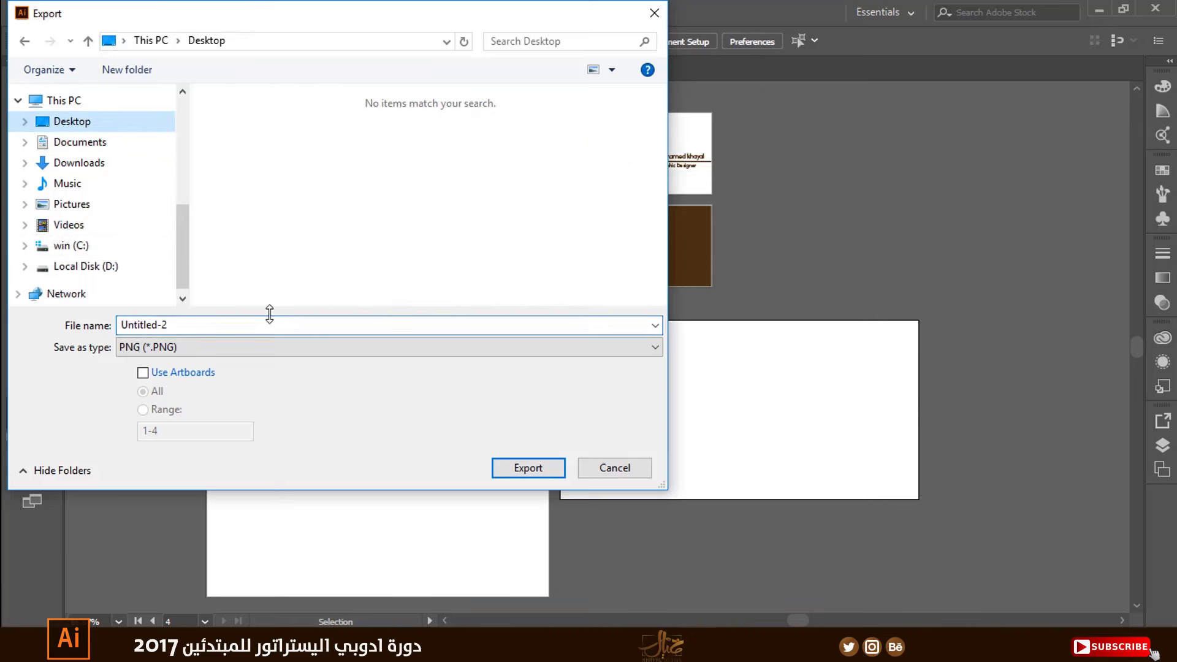
click(270, 347)
click(211, 442)
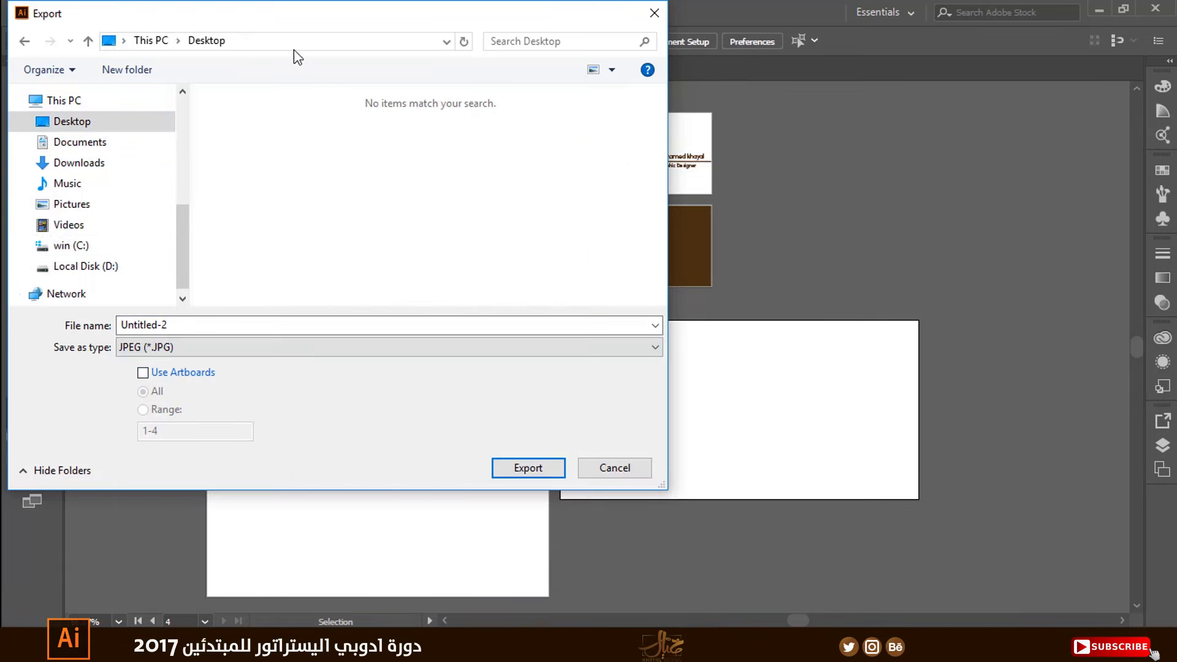
drag(288, 24, 332, 30)
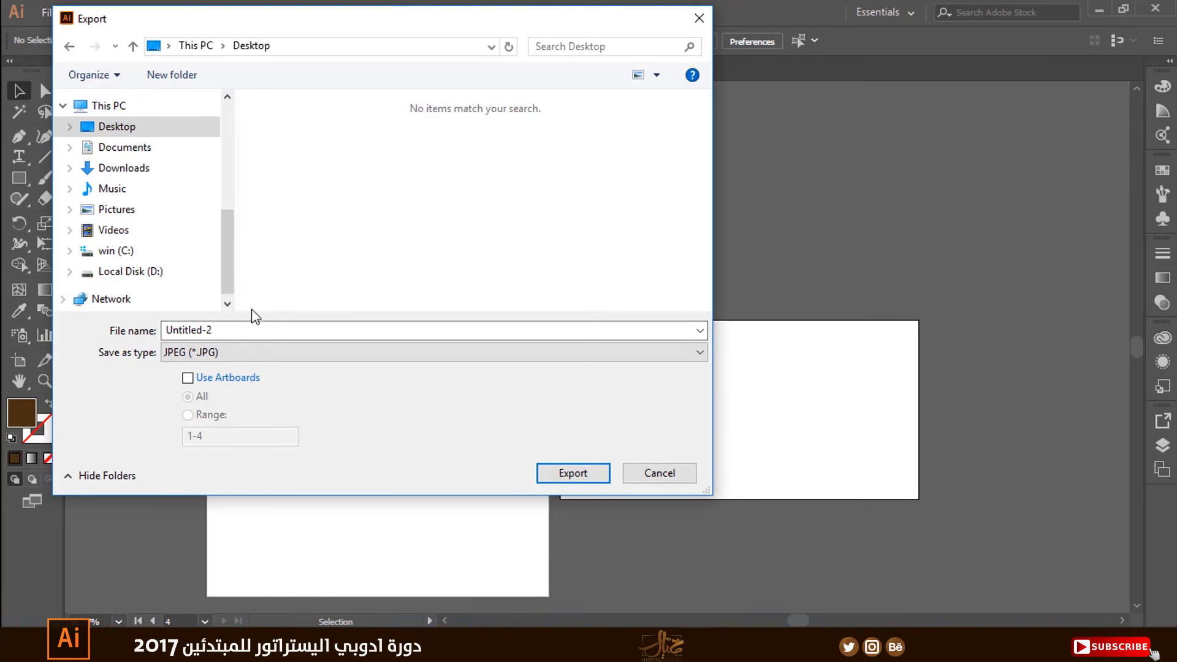
click(244, 331)
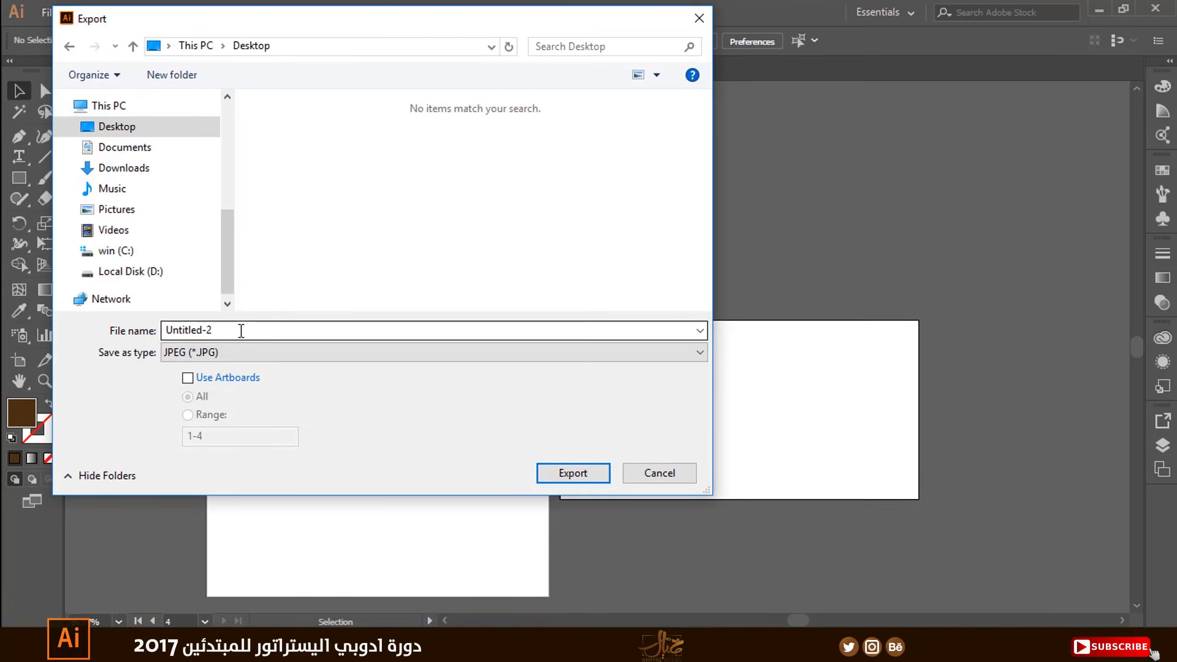
click(596, 475)
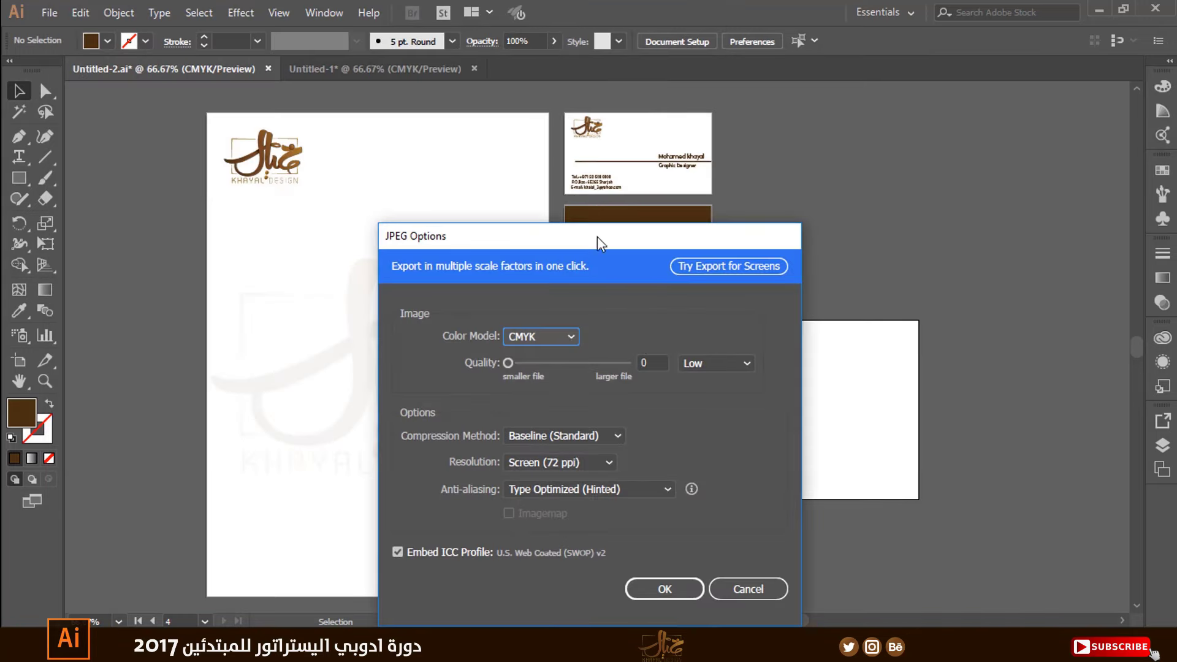
drag(600, 244, 543, 137)
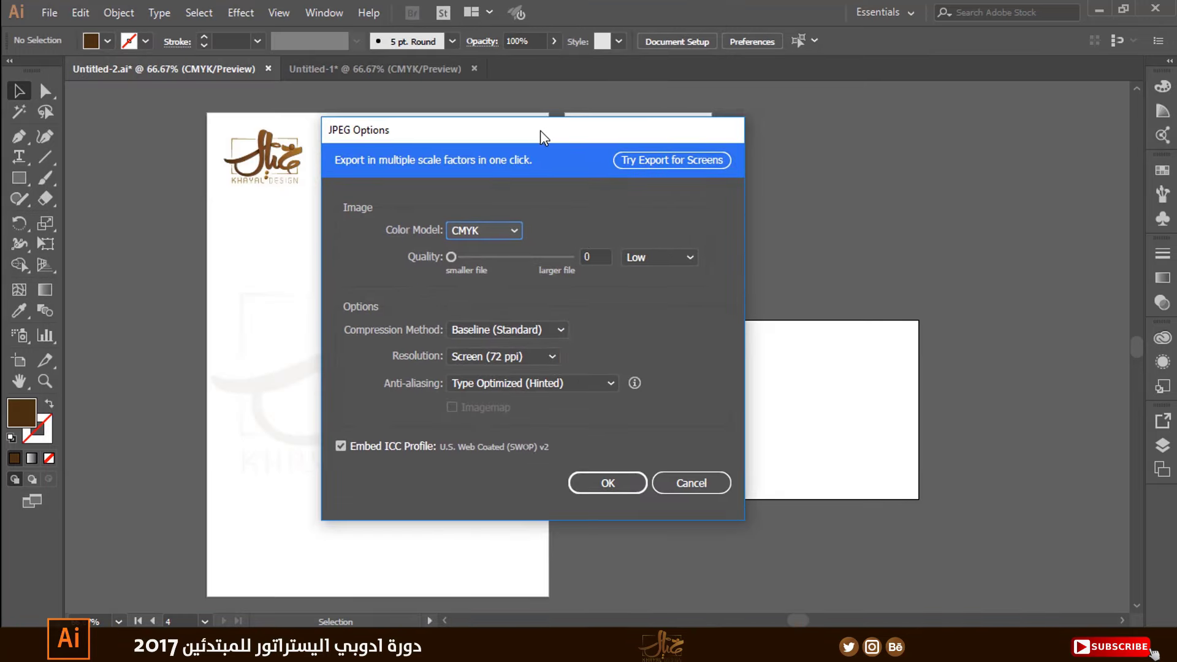
click(633, 484)
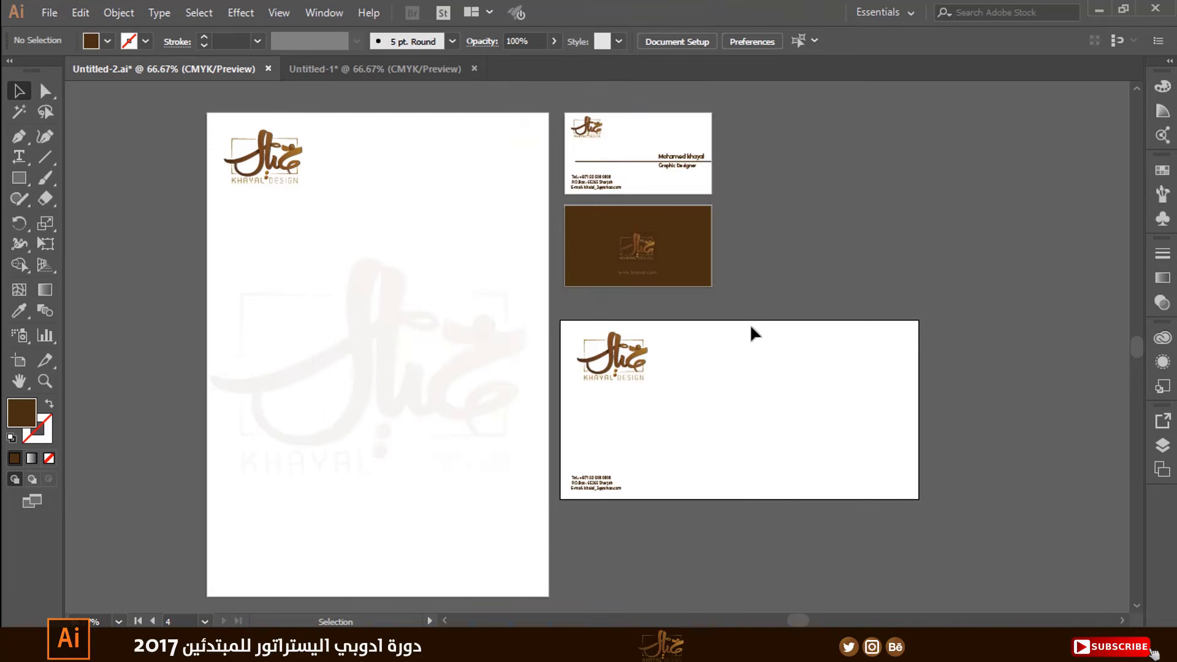
Preview the combined Untitled-2 JPEG in Photos, then drag it into the Recycle Bin
key(super+d)
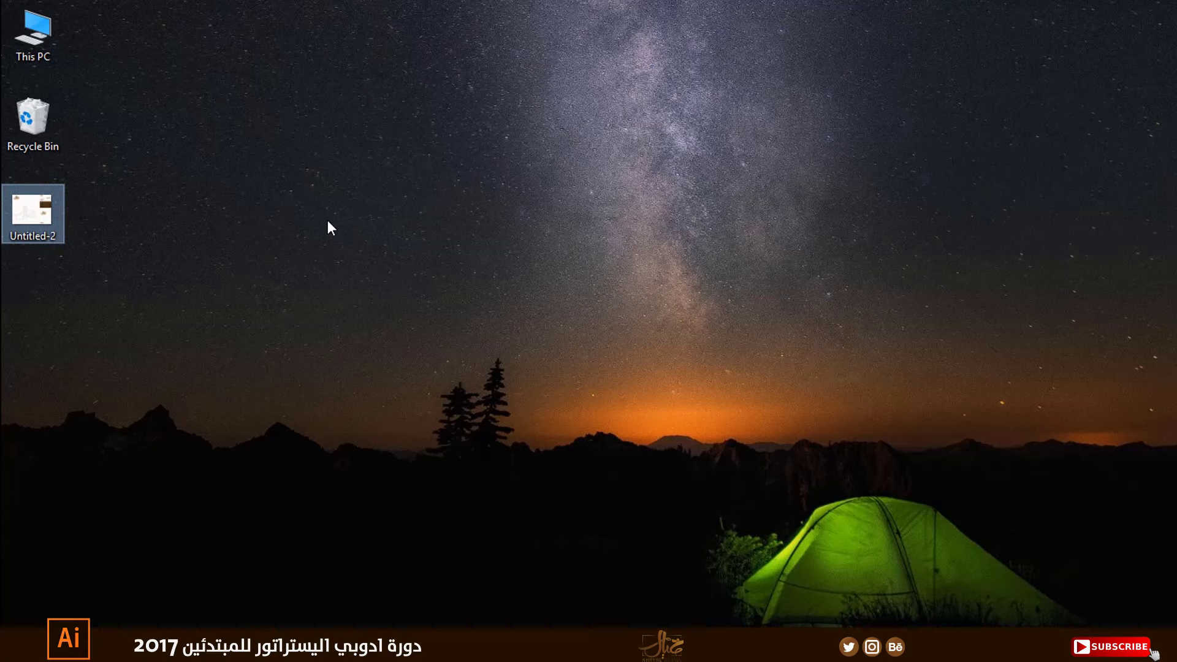
key(Return)
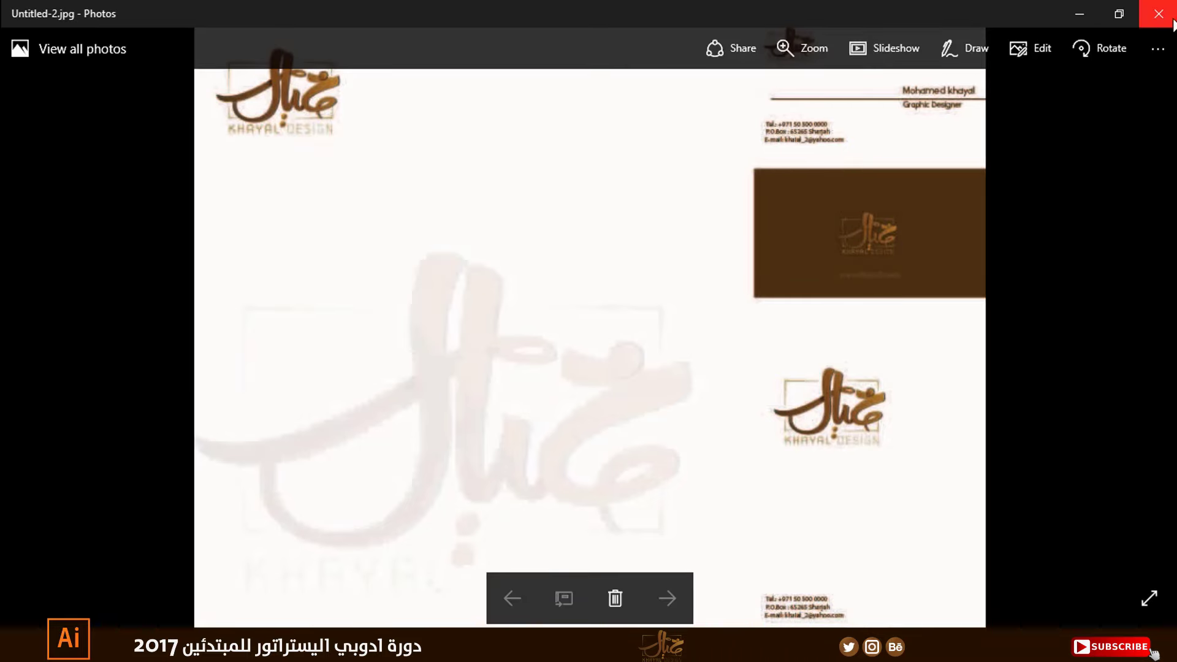
click(1158, 13)
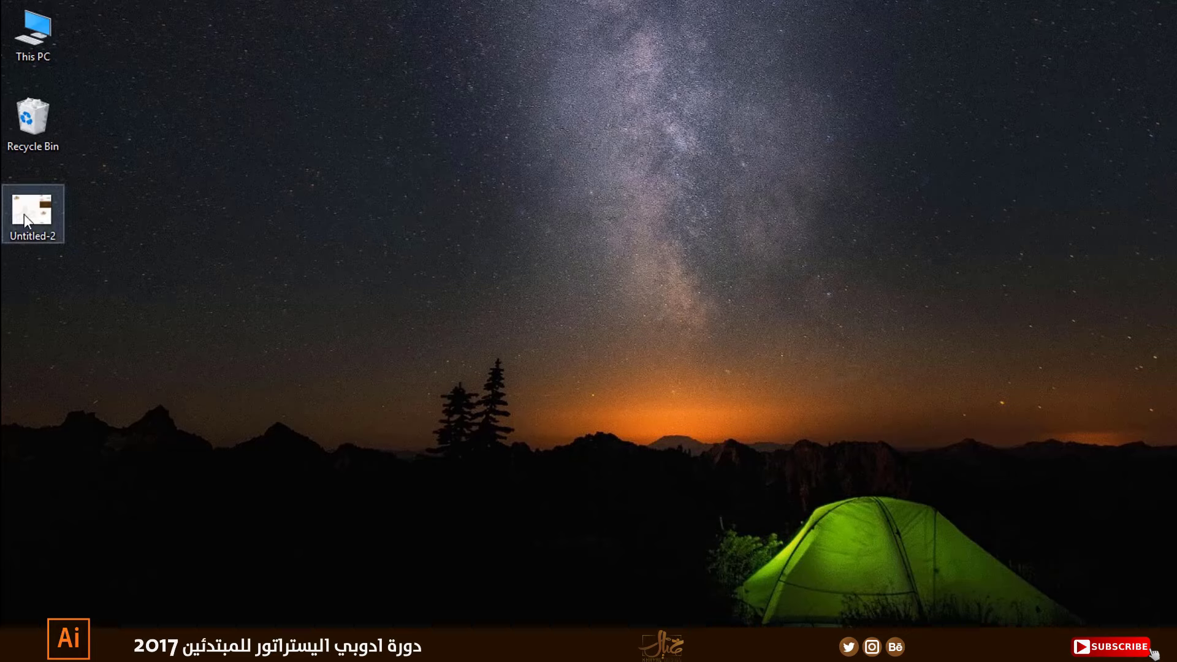
drag(32, 209, 32, 118)
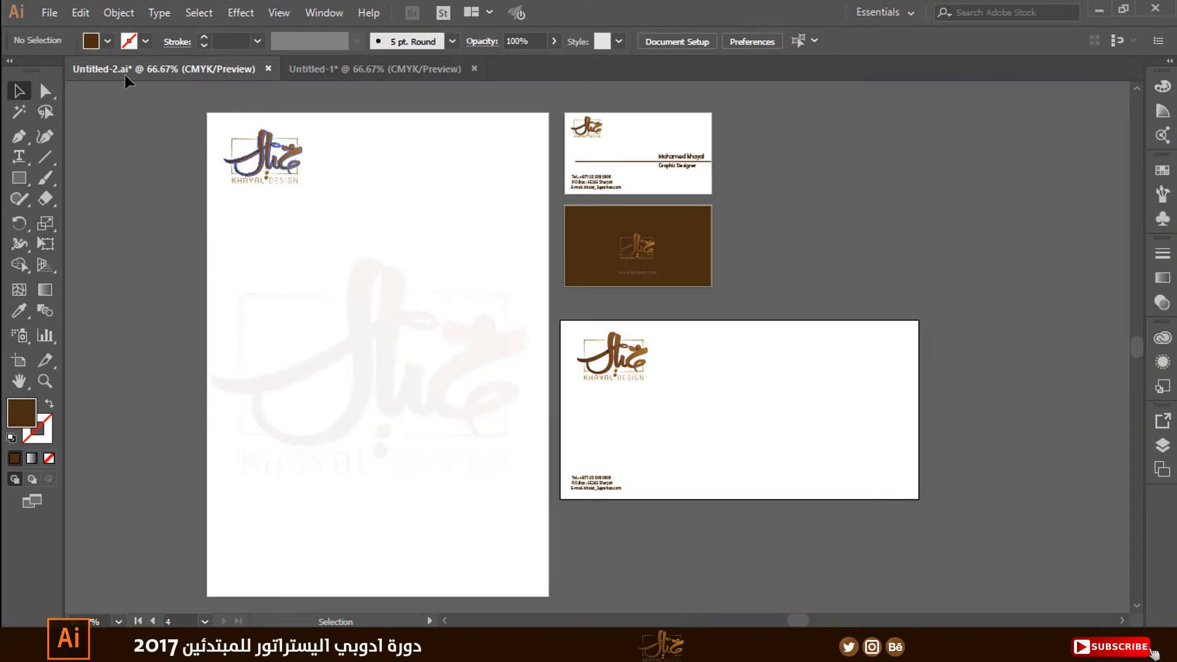
Start a new Export As for Untitled-2 with Use Artboards enabled
click(49, 12)
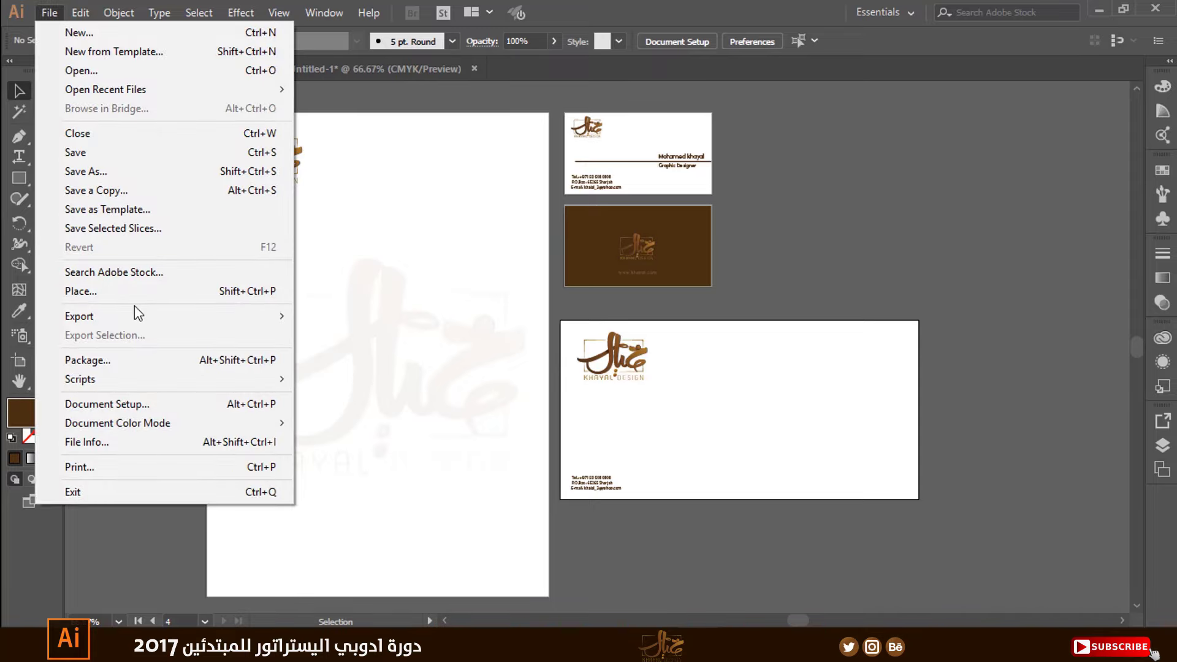
mouse_move(79, 315)
click(316, 334)
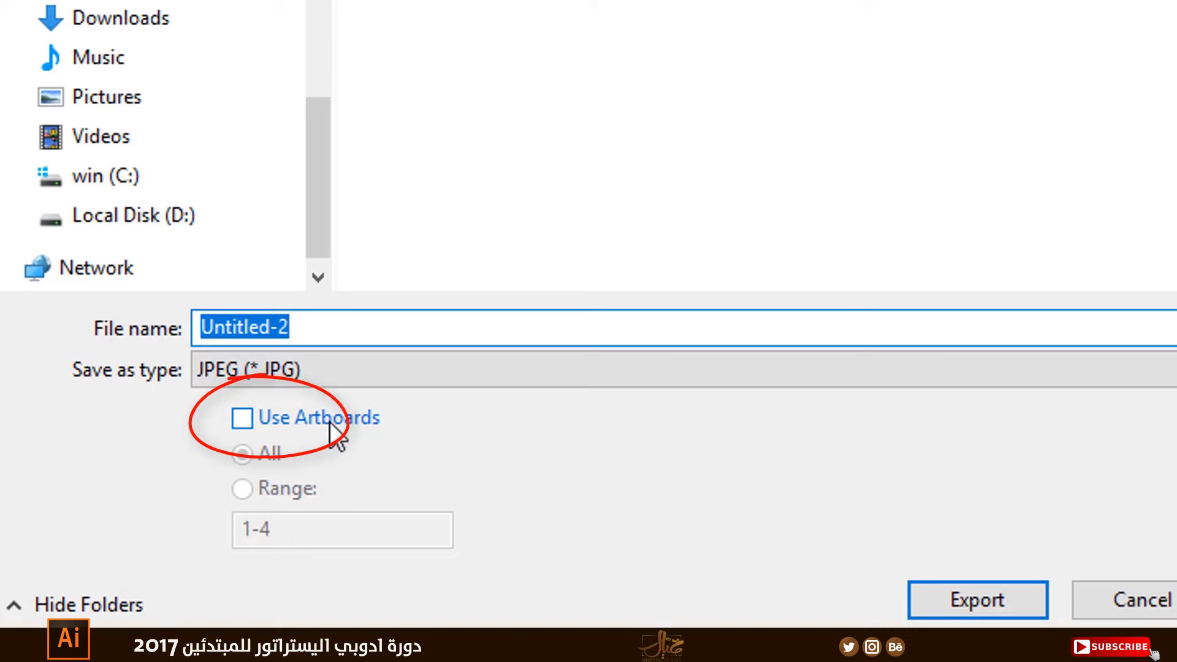
click(329, 422)
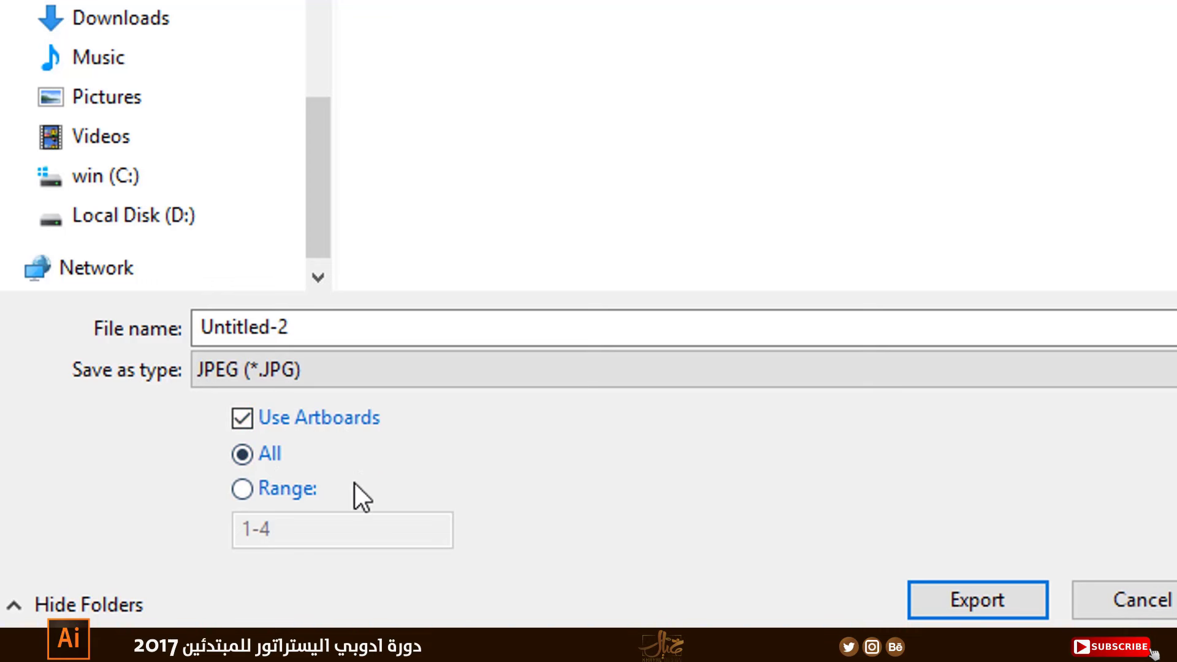
Try artboard ranges like 1-2,4, then choose All and export every artboard as JPEG
click(284, 490)
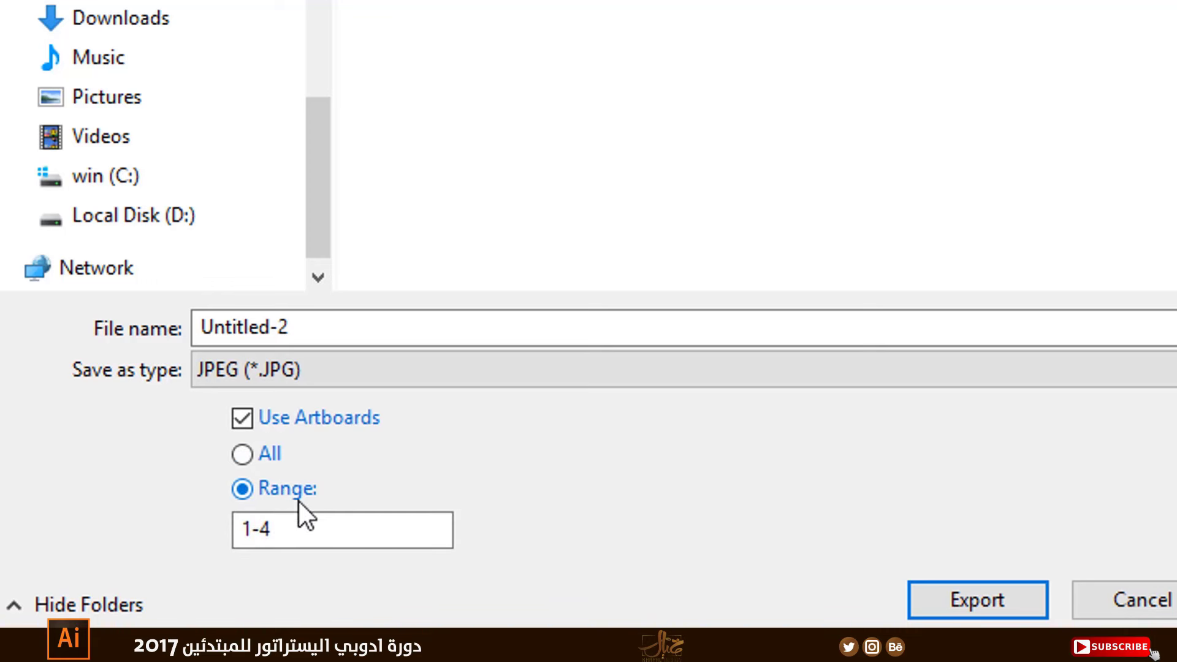
drag(294, 527, 232, 532)
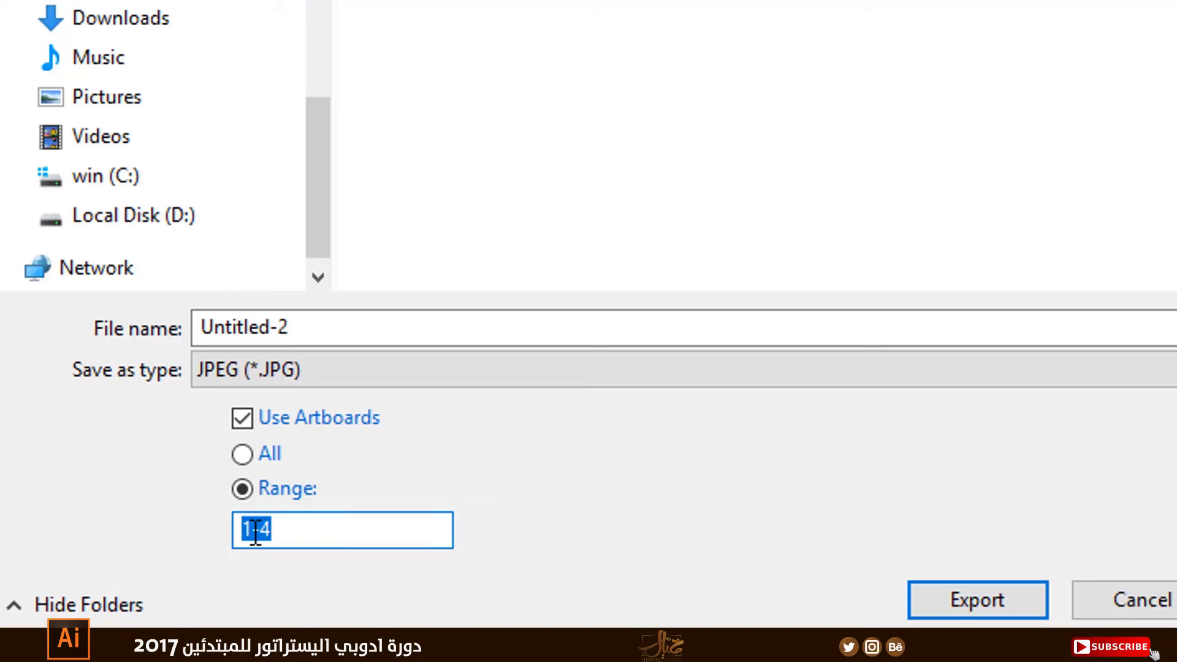
drag(240, 531, 317, 524)
text(1)
text(-2)
double_click(283, 532)
text(1)
text(-2)
text(,)
text(3)
key(BackSpace)
text(4)
click(254, 454)
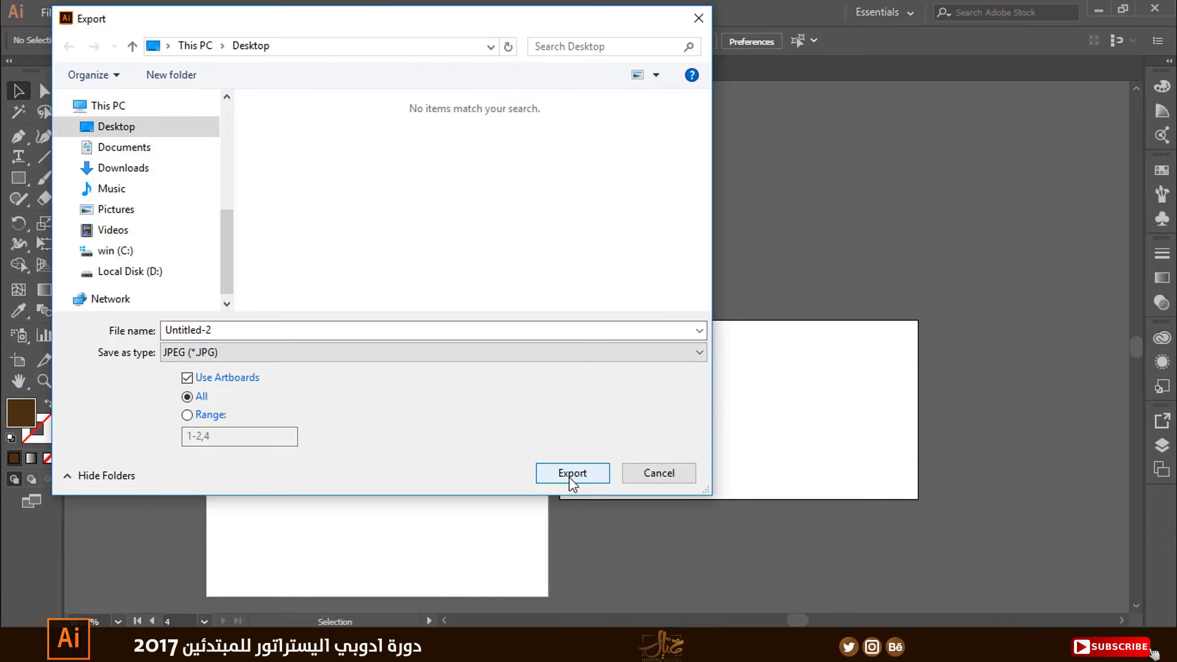
click(572, 473)
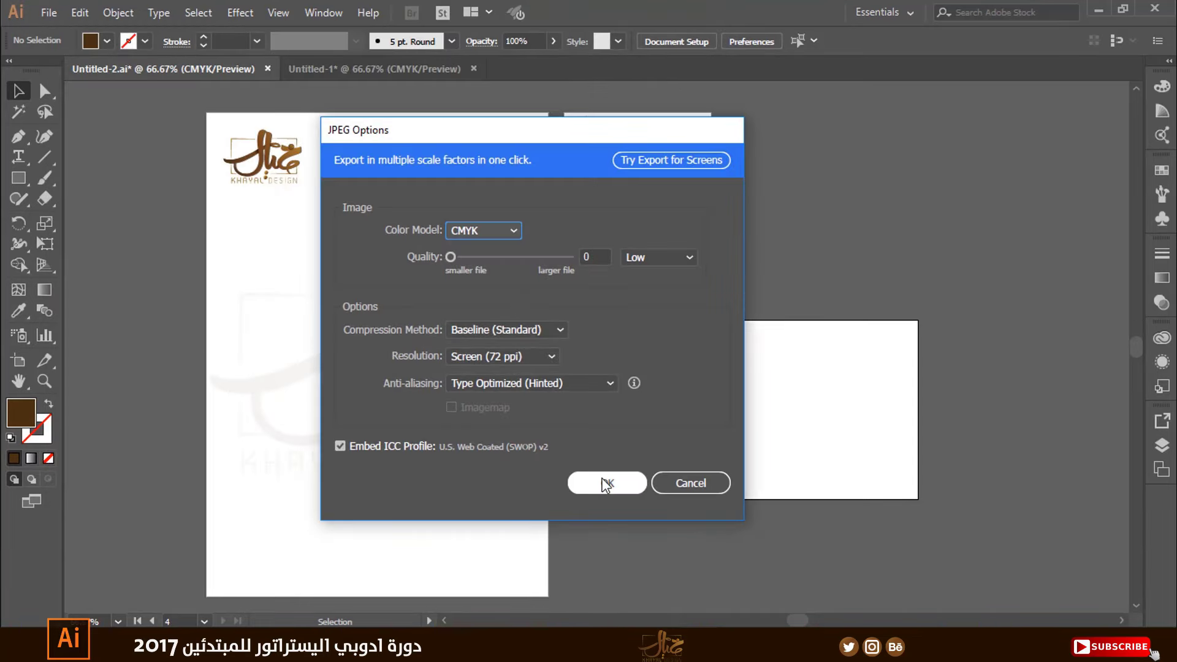
click(606, 484)
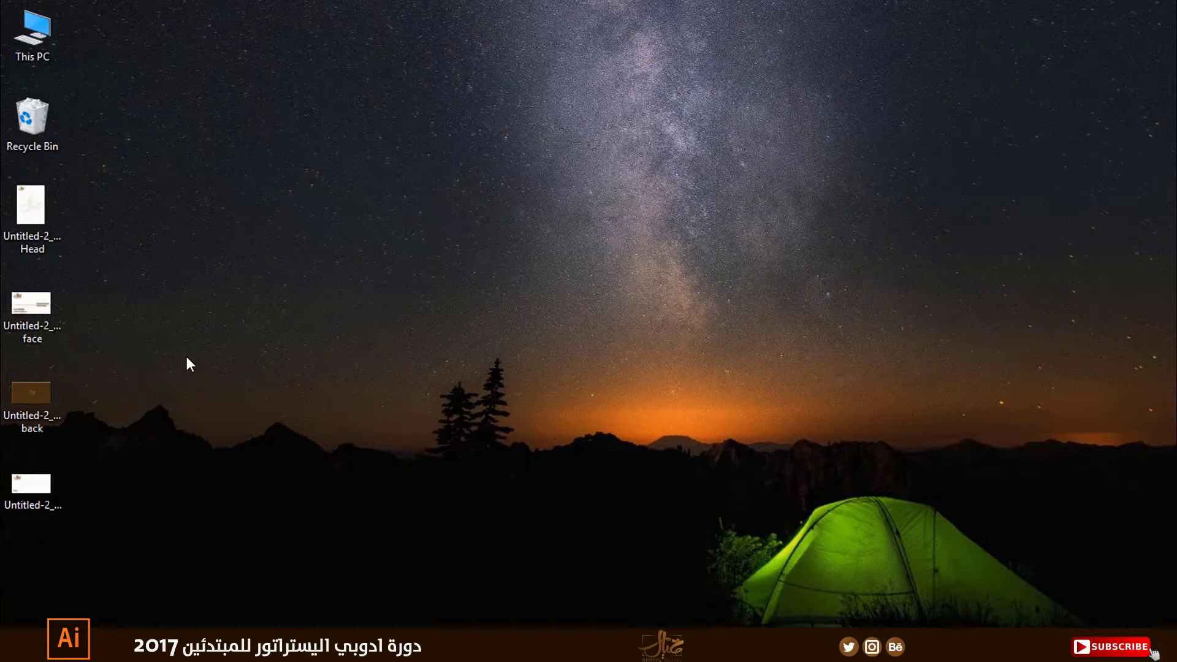
click(21, 195)
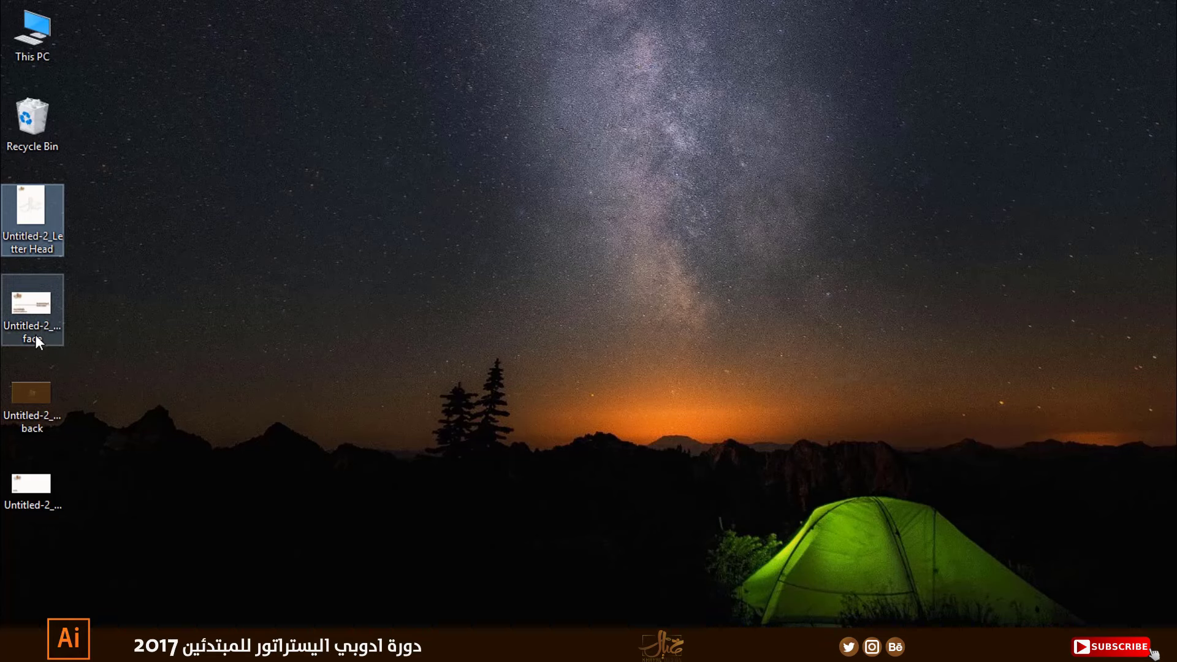
click(28, 423)
click(43, 510)
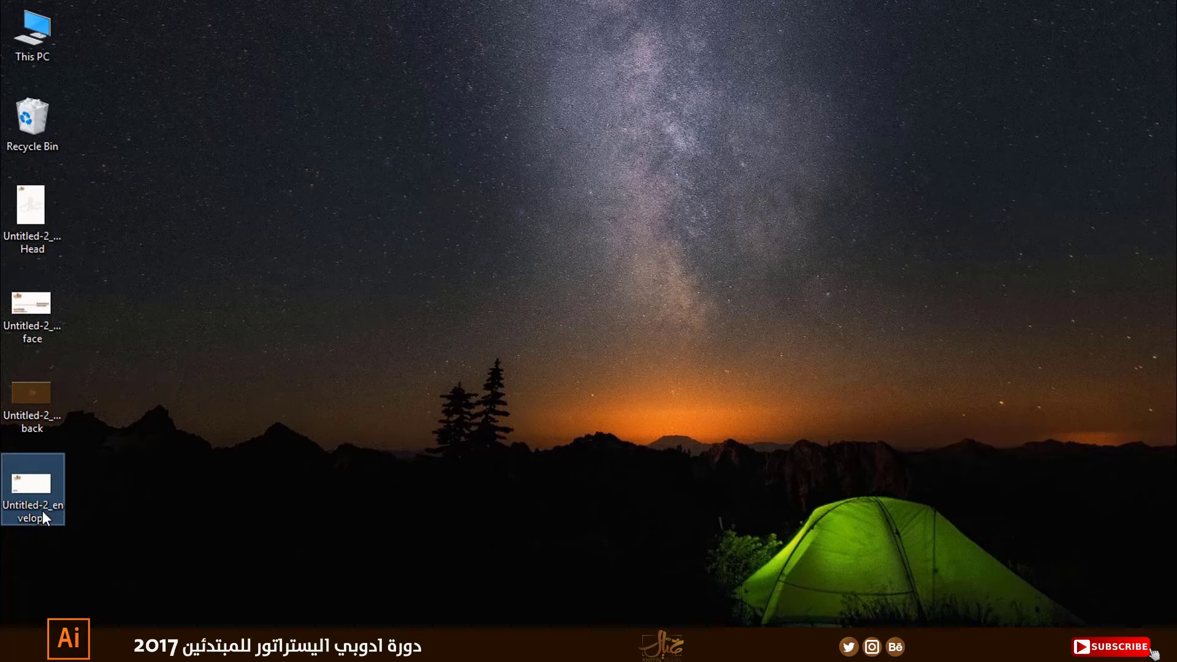
double_click(50, 215)
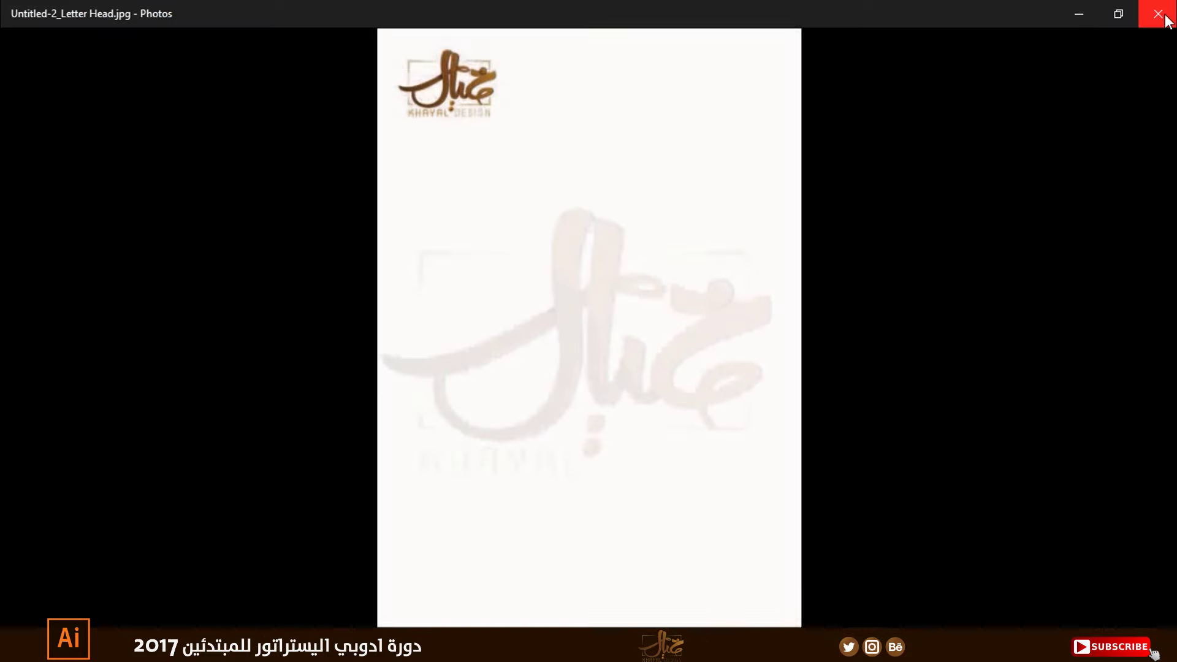
click(1158, 14)
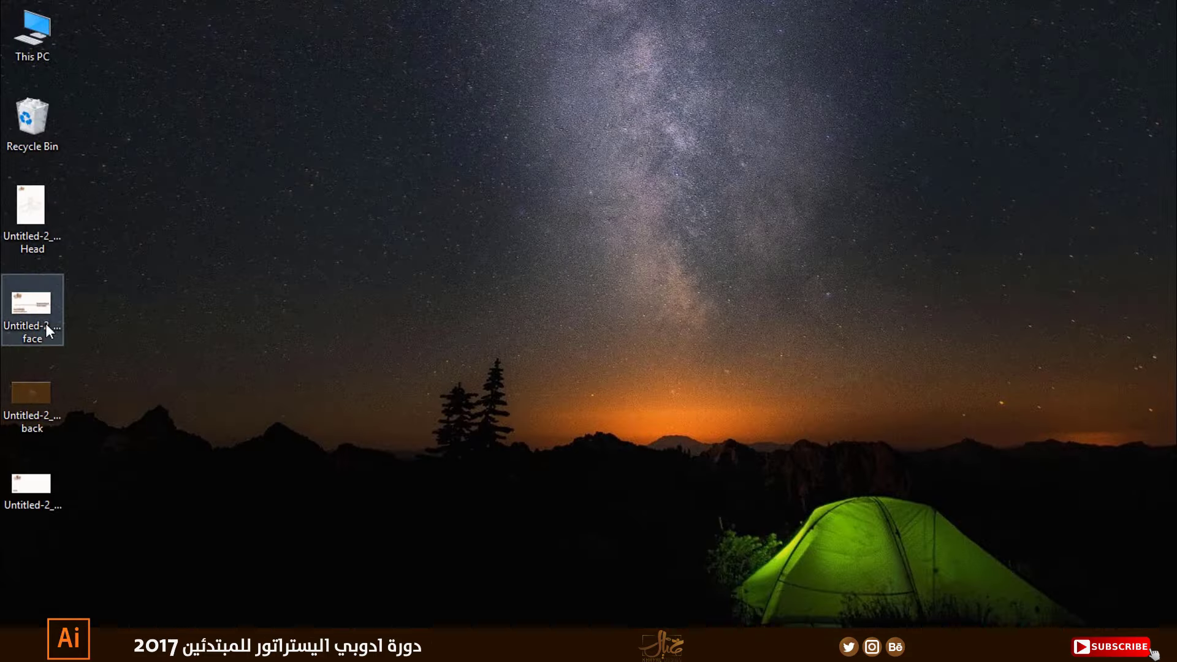
double_click(33, 405)
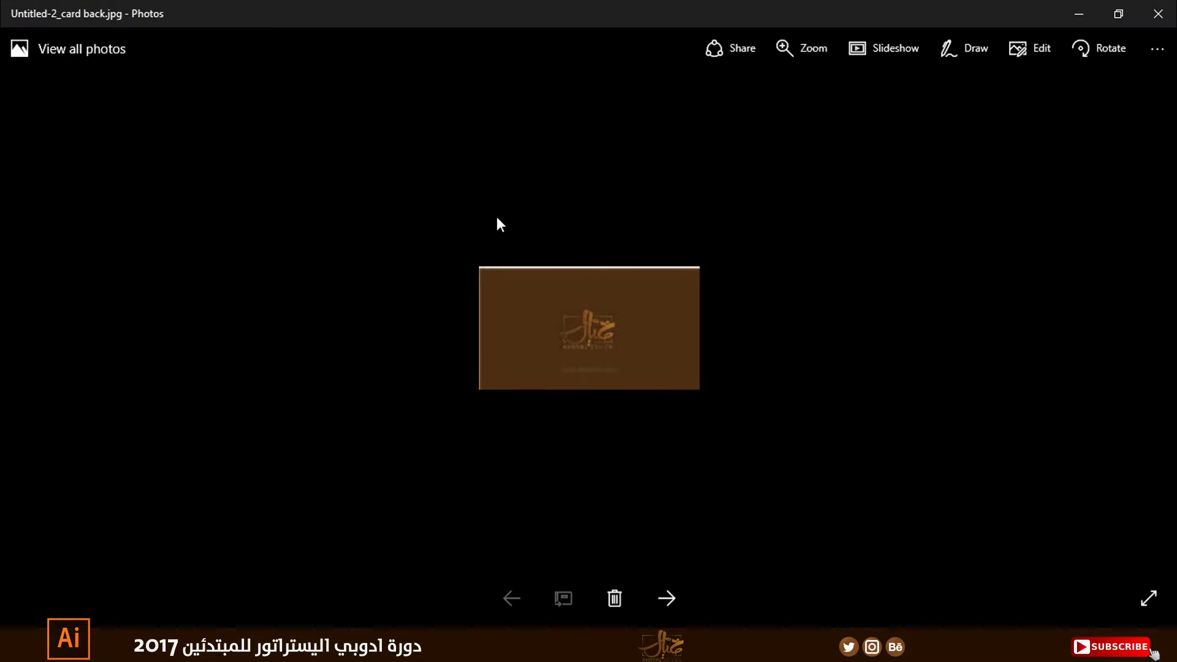
click(1158, 13)
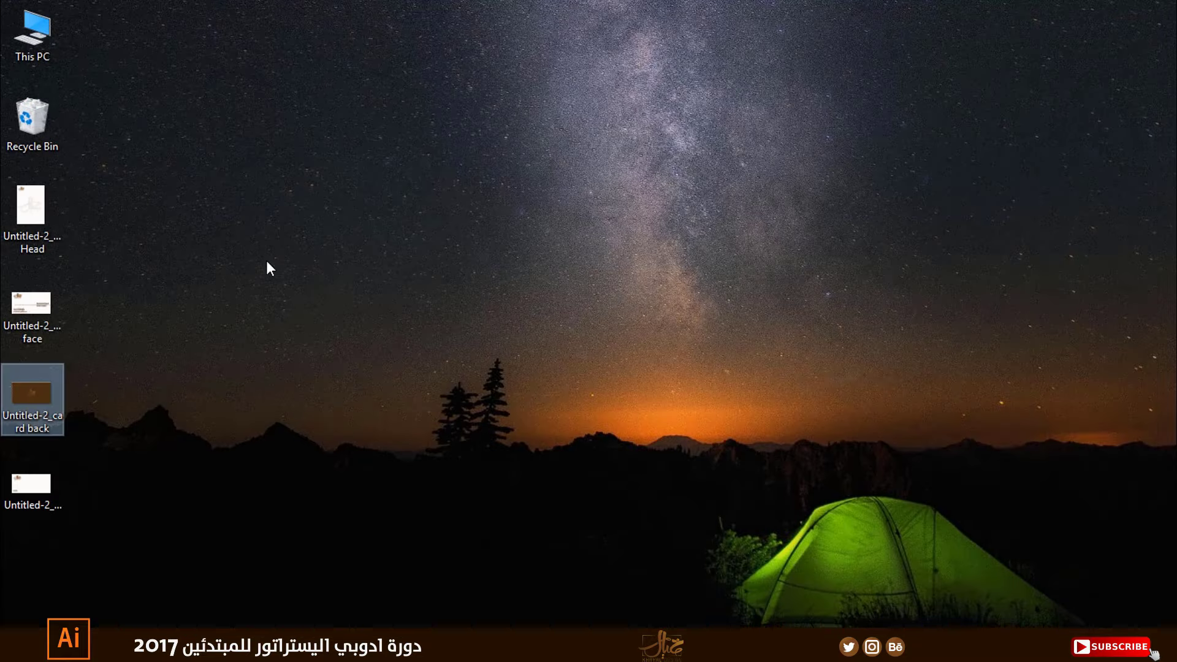
click(369, 384)
key(alt+Tab)
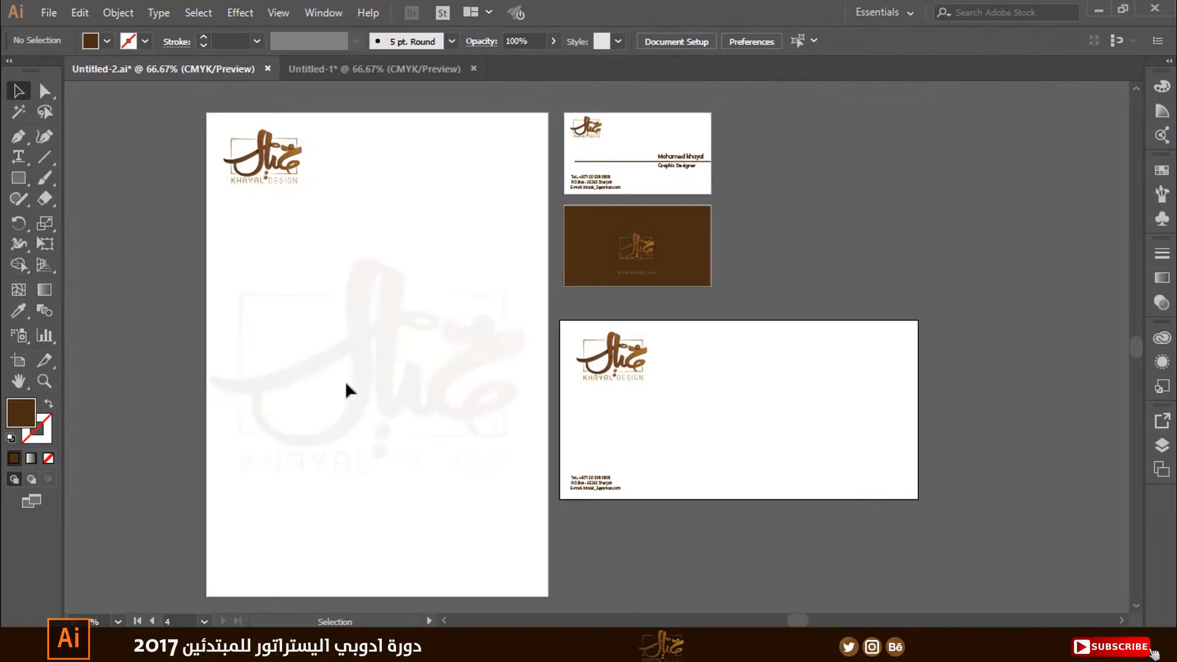